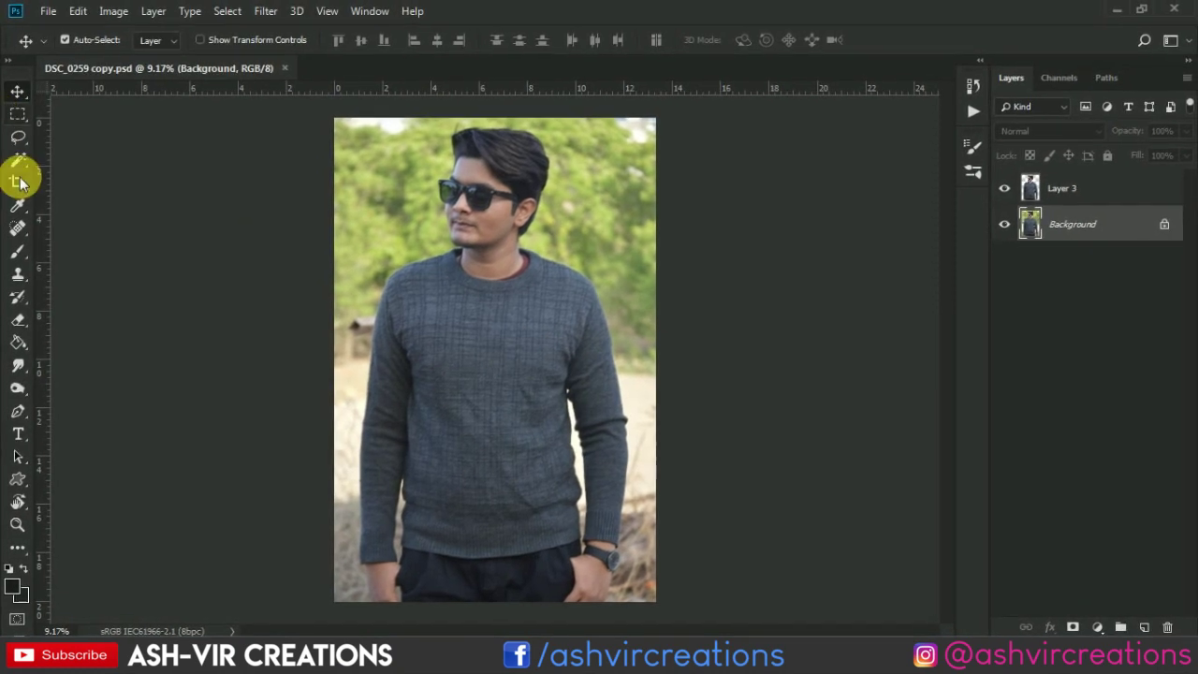
# - Quick-select the man, copy him to his own layer and hide the Background
pyautogui.moveTo(20, 163); pyautogui.dragTo(75, 154)
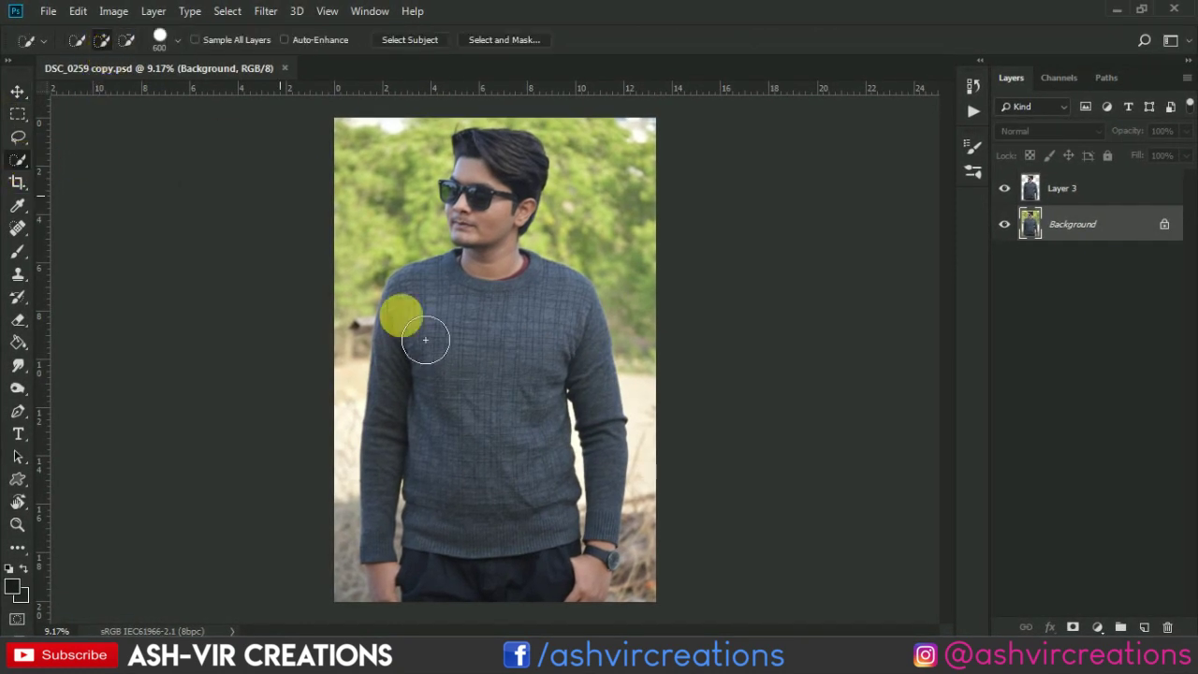
pyautogui.moveTo(496, 295)
pyautogui.mouseDown()
pyautogui.moveTo(509, 415)
pyautogui.moveTo(524, 412)
pyautogui.moveTo(447, 401)
pyautogui.moveTo(437, 589)
pyautogui.moveTo(579, 552)
pyautogui.moveTo(556, 420)
pyautogui.moveTo(510, 273)
pyautogui.mouseUp()
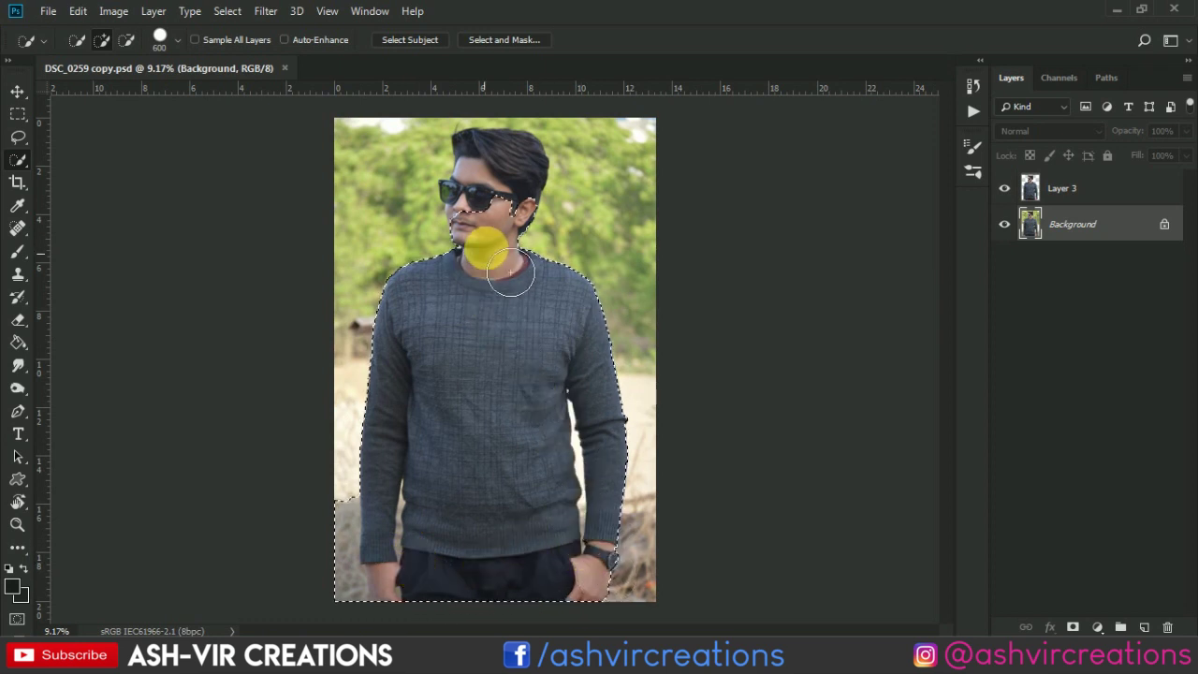
pyautogui.rightClick(497, 190)
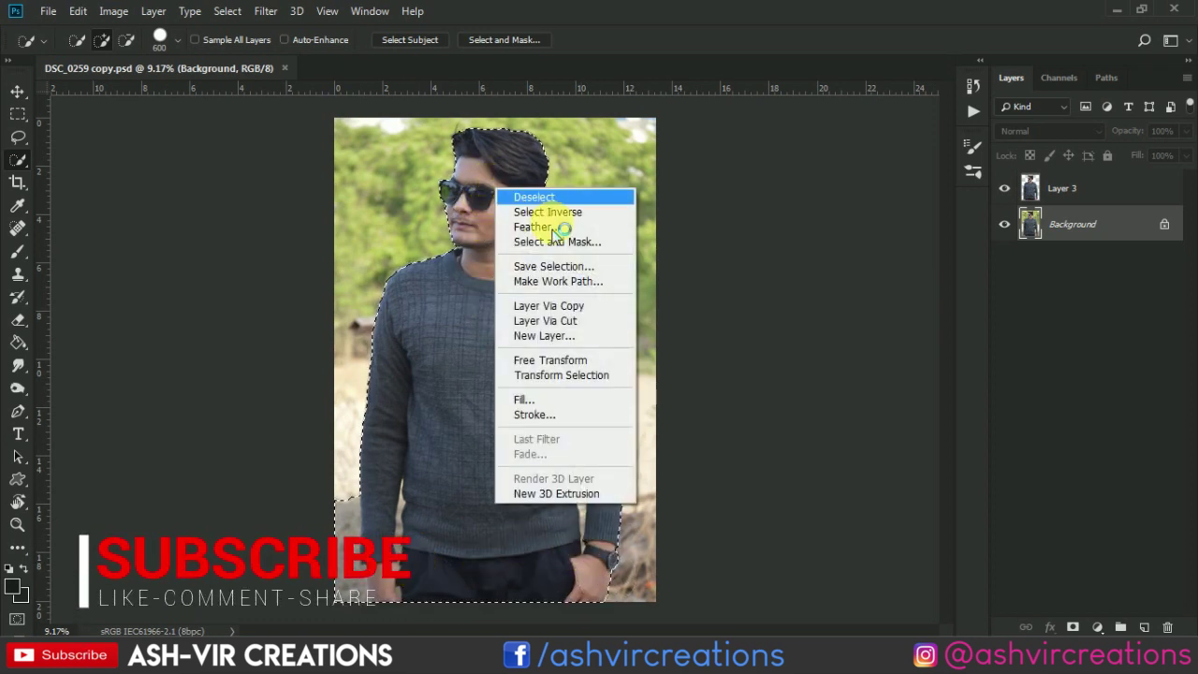
pyautogui.click(582, 313)
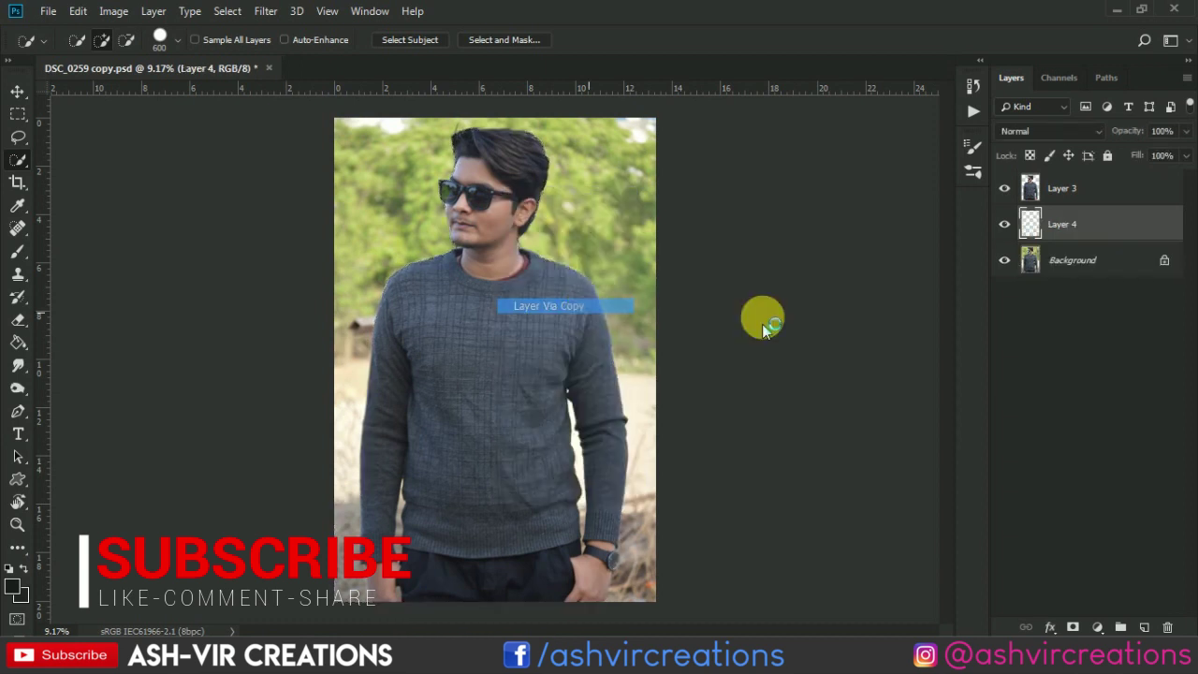
pyautogui.click(1004, 260)
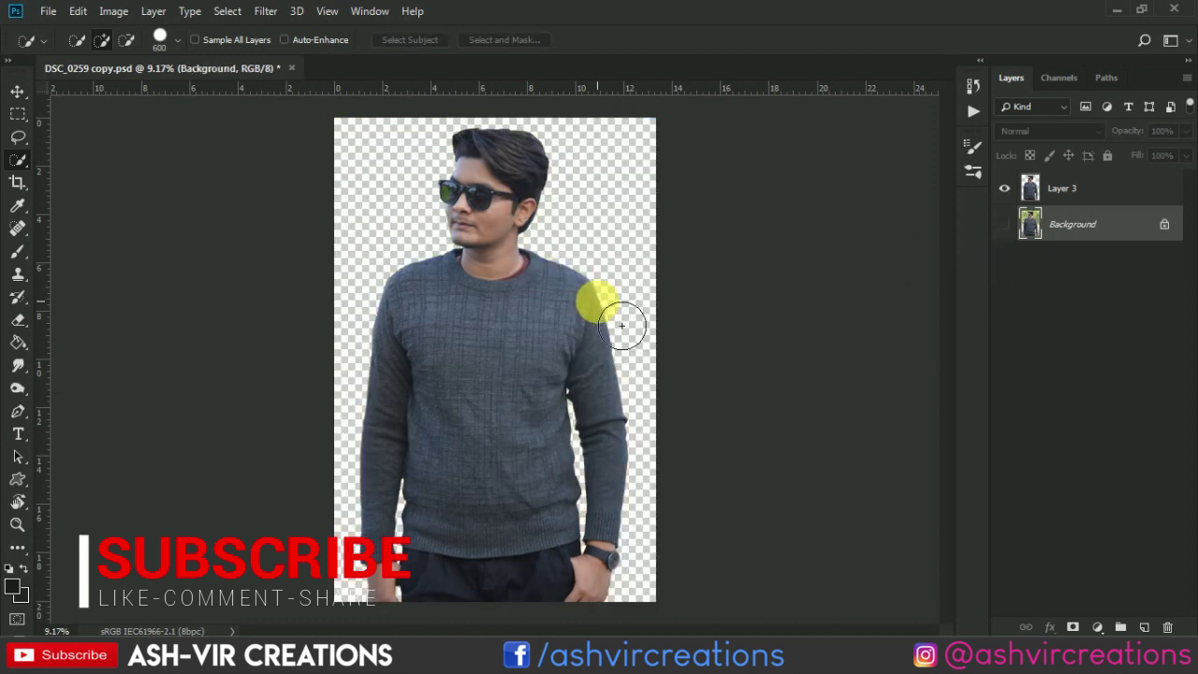
pyautogui.press('v')
pyautogui.hotkey('ctrl', '-')
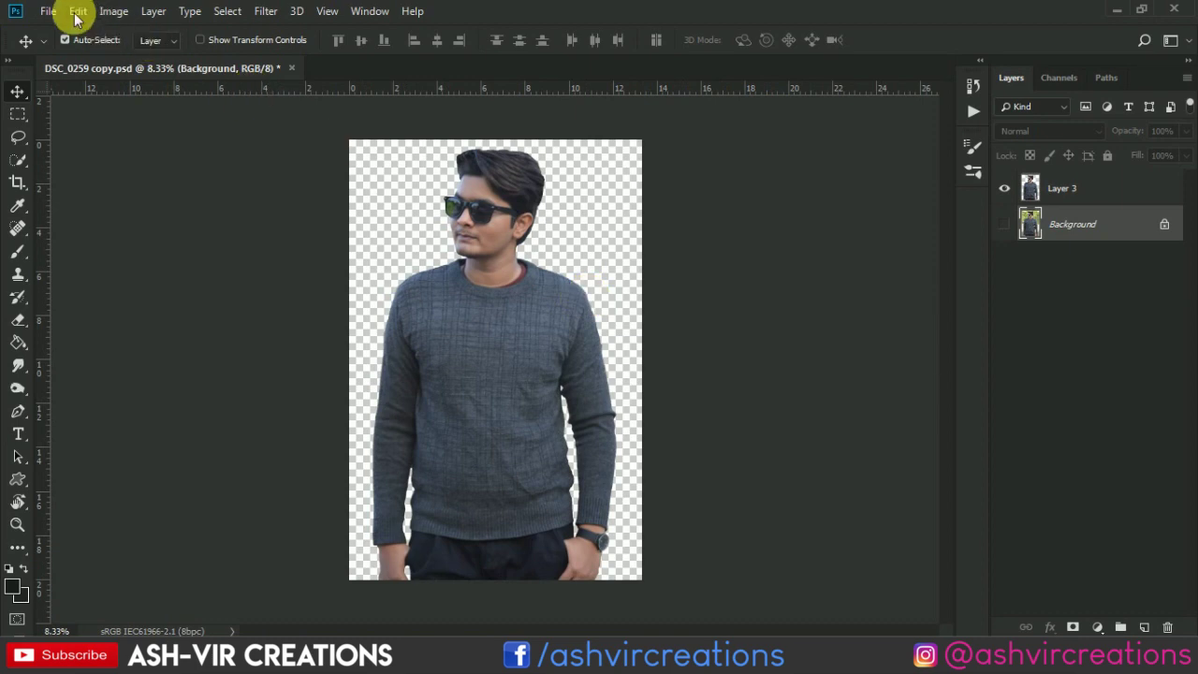
# - Open books-1655783_1920 and paste the whole image into the portrait document
pyautogui.click(47, 11)
pyautogui.click(56, 48)
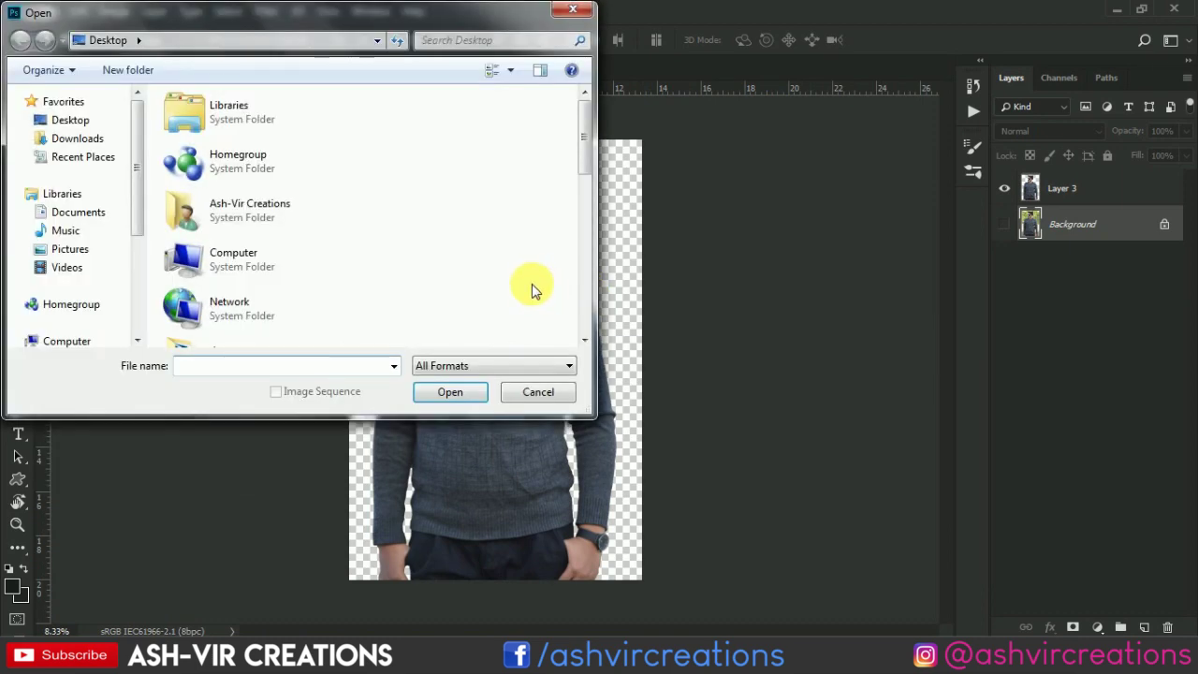
pyautogui.scroll(-1, 529, 290)
pyautogui.scroll(-1, 529, 290)
pyautogui.scroll(-2, 265, 164)
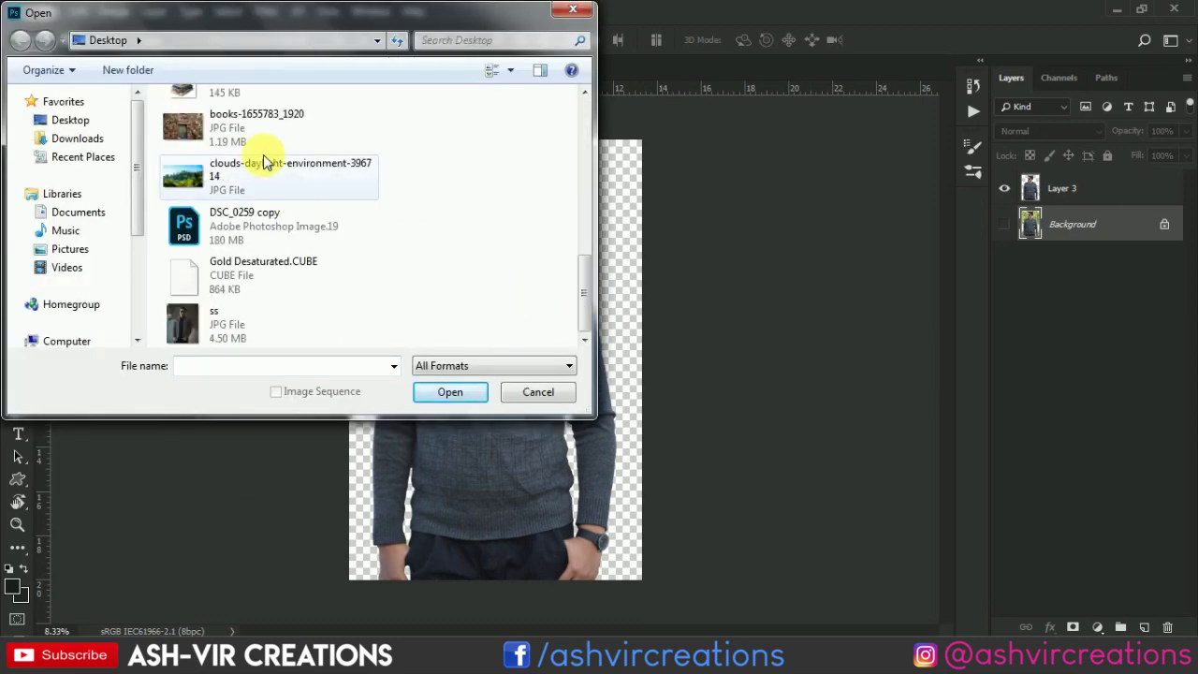
pyautogui.scroll(2, 264, 164)
pyautogui.doubleClick(240, 246)
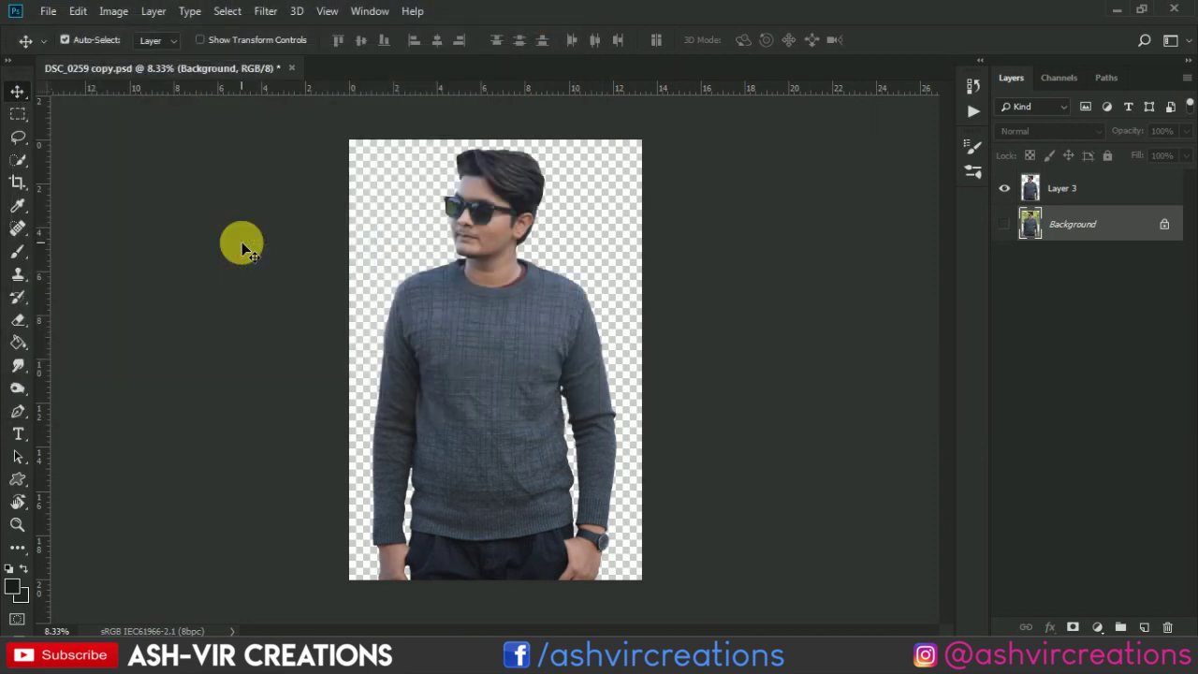
pyautogui.hotkey('ctrl', 'a')
pyautogui.hotkey('ctrl', 'c')
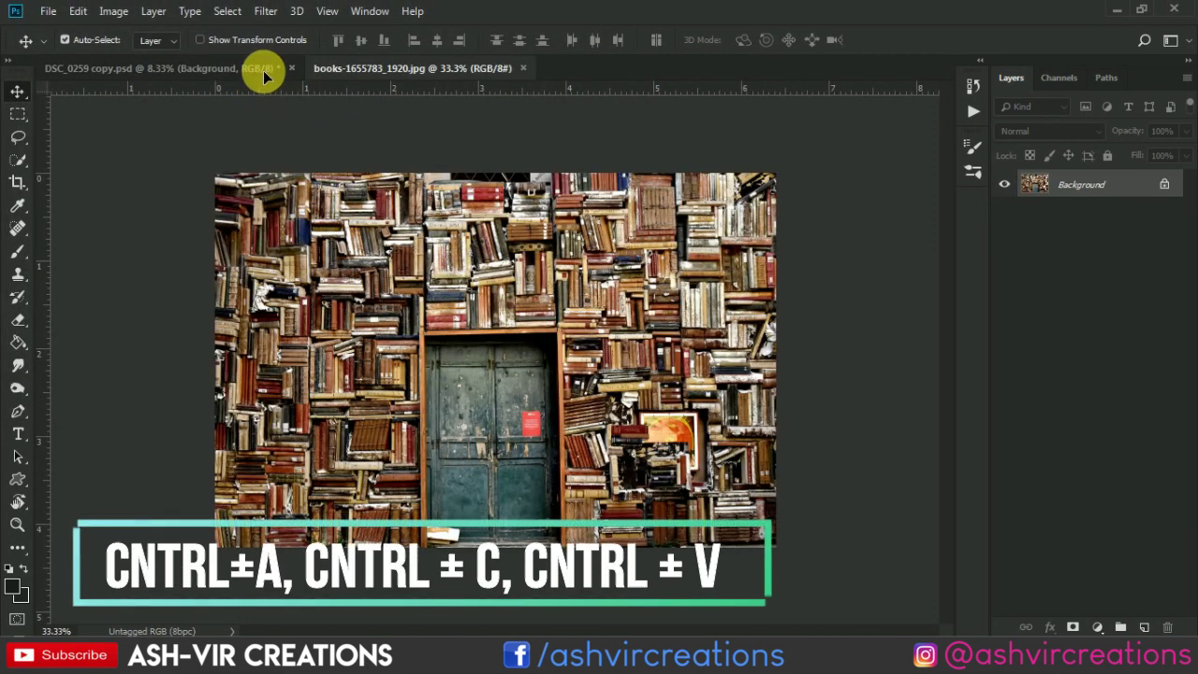
pyautogui.click(267, 68)
pyautogui.hotkey('ctrl', 'v')
pyautogui.moveTo(423, 204); pyautogui.dragTo(356, 150)
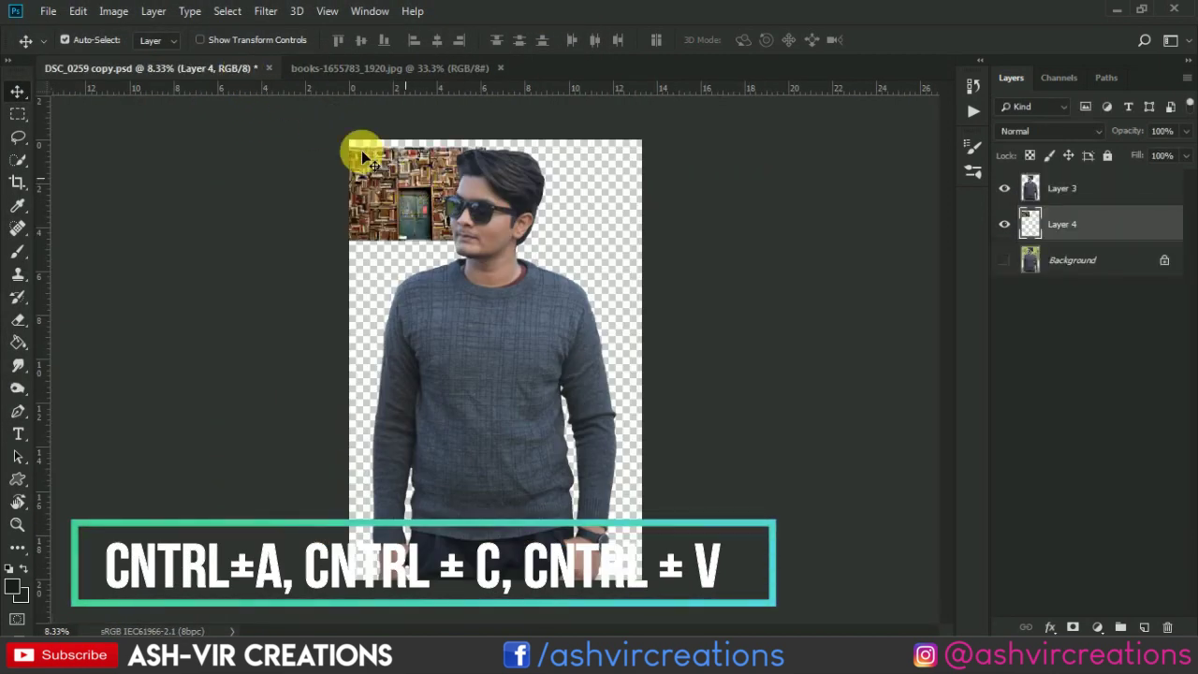
# - Free-transform the books layer to about 882% behind the man and commit
pyautogui.click(78, 11)
pyautogui.click(198, 375)
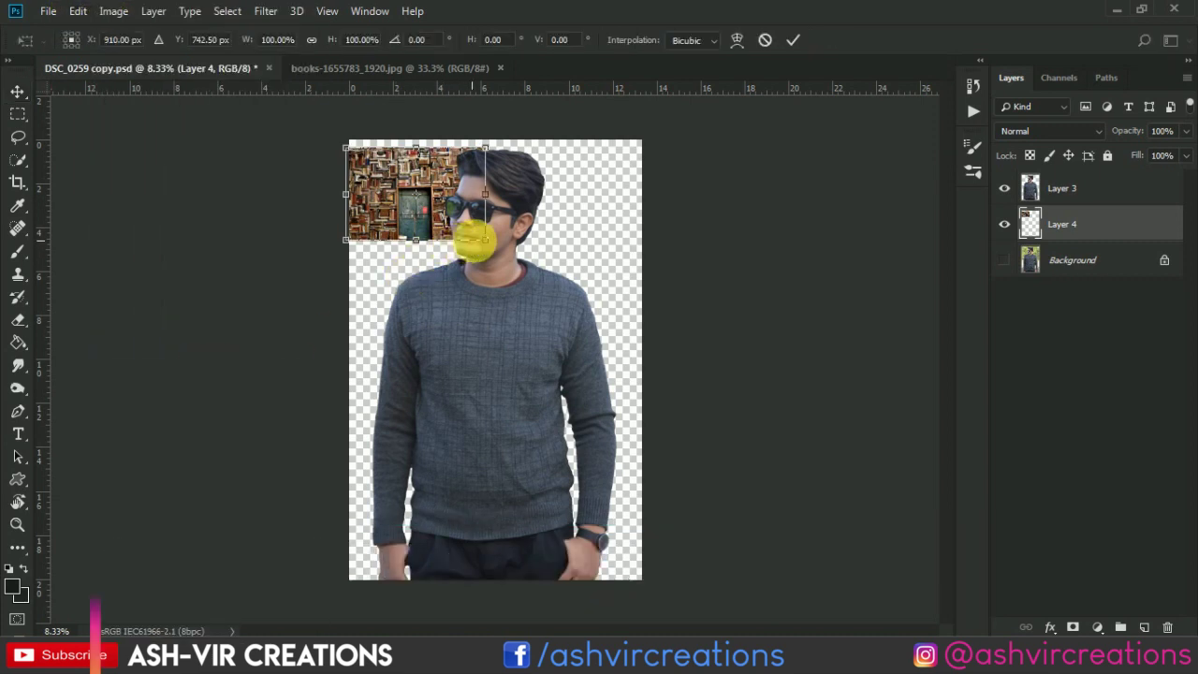
pyautogui.moveTo(481, 235); pyautogui.dragTo(968, 569)
pyautogui.moveTo(583, 347)
pyautogui.mouseDown()
pyautogui.moveTo(645, 312)
pyautogui.moveTo(631, 325)
pyautogui.mouseUp()
pyautogui.scroll(-1, 598, 288)
pyautogui.scroll(-1, 598, 288)
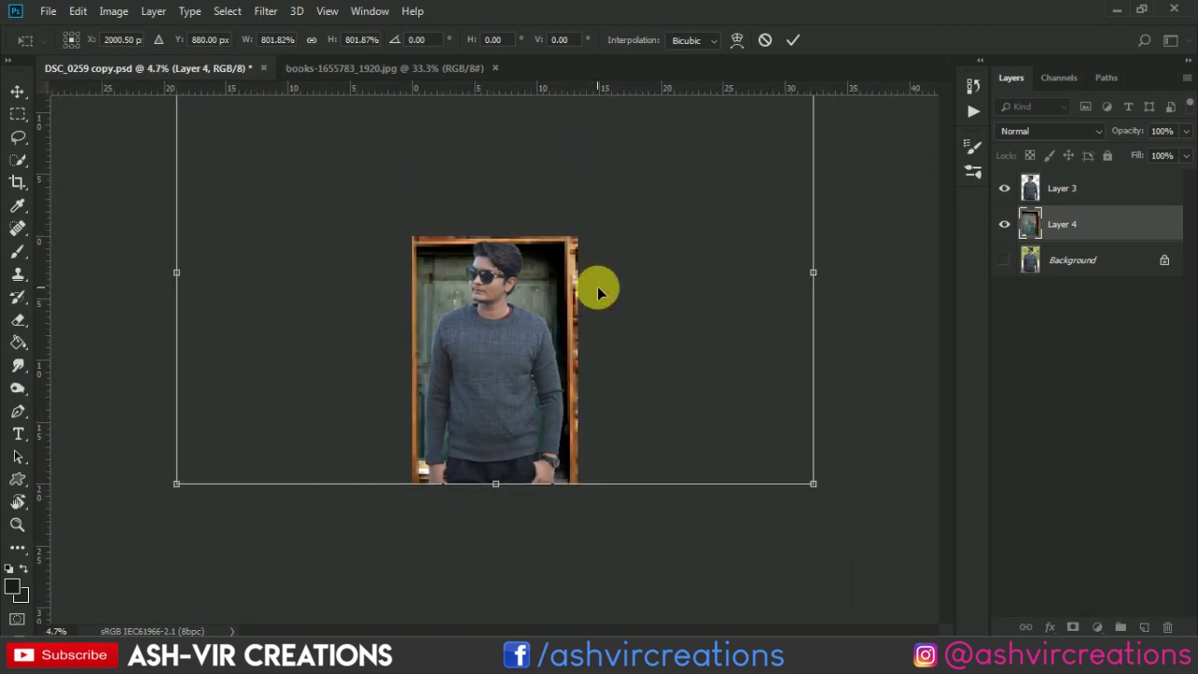
pyautogui.scroll(-1, 599, 287)
pyautogui.moveTo(338, 216); pyautogui.dragTo(319, 202)
pyautogui.moveTo(578, 324); pyautogui.dragTo(583, 322)
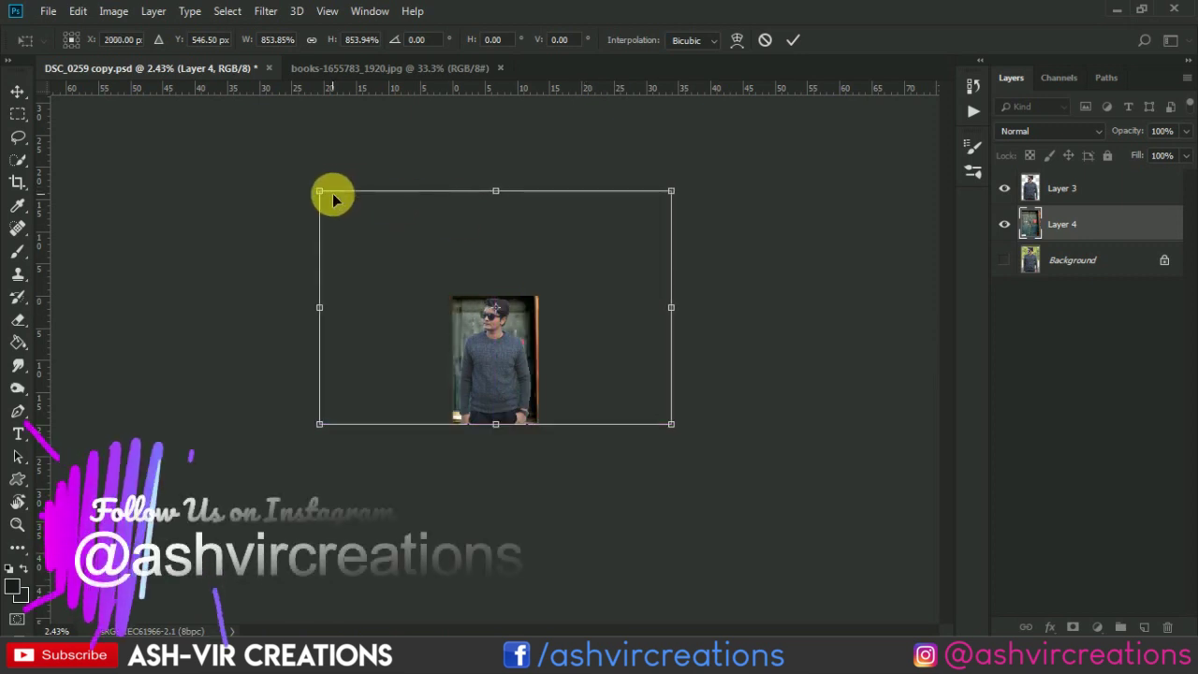
pyautogui.moveTo(334, 198)
pyautogui.mouseDown()
pyautogui.moveTo(316, 190)
pyautogui.moveTo(332, 195)
pyautogui.mouseUp()
pyautogui.moveTo(532, 313); pyautogui.dragTo(547, 324)
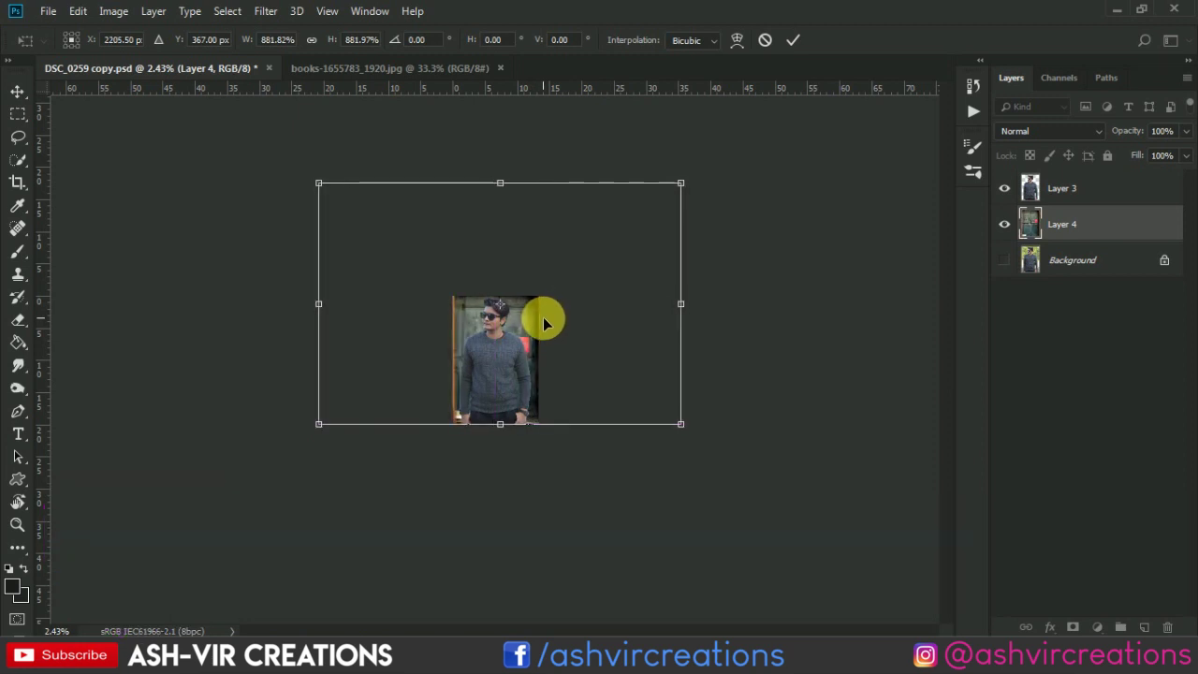
pyautogui.doubleClick(546, 324)
# - Reset the colours and unlock the Background as Layer 0
pyautogui.hotkey('ctrl', '+')
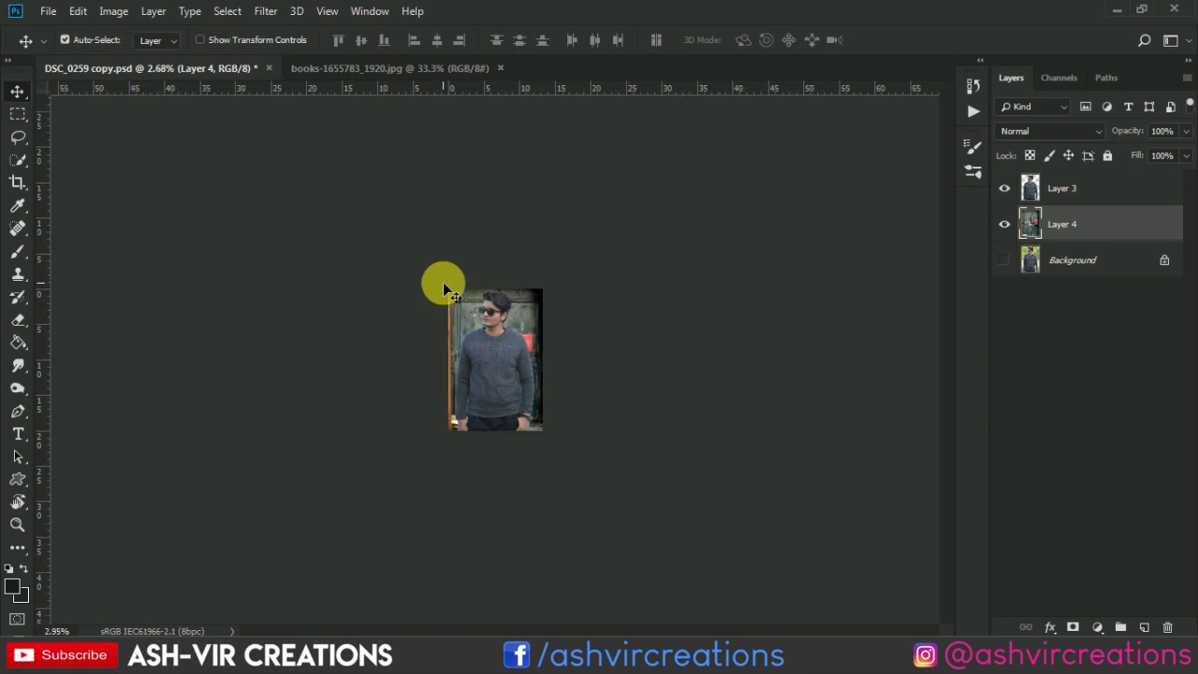
pyautogui.click(19, 594)
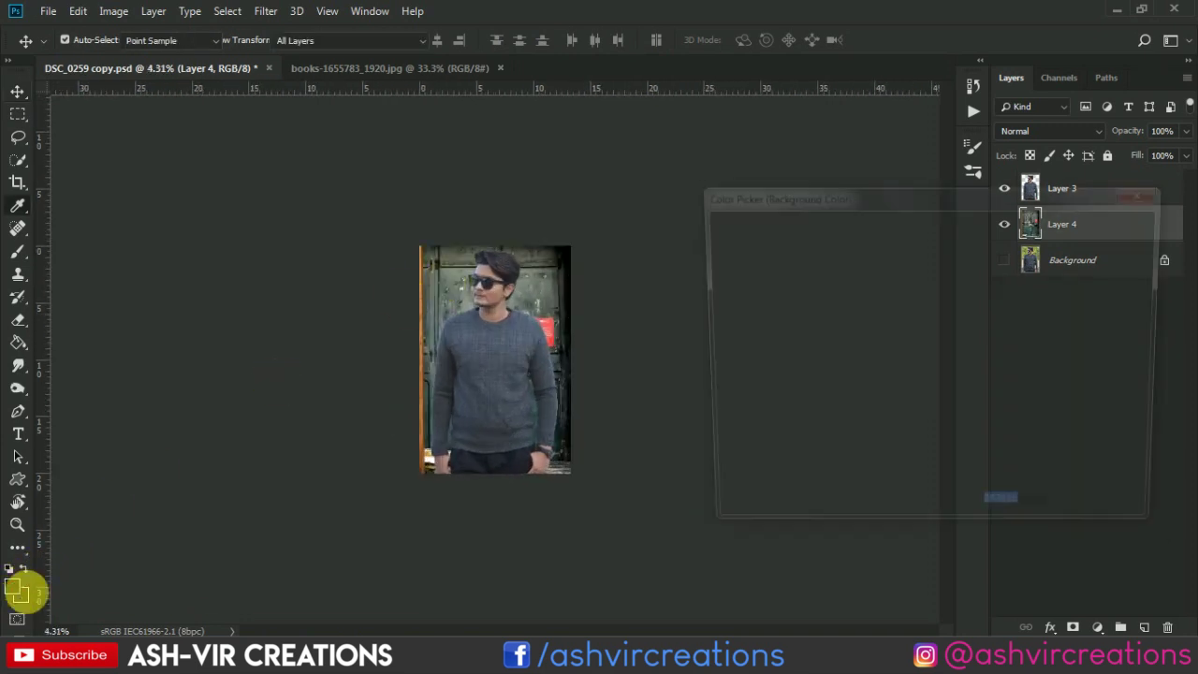
pyautogui.write('ffffff')
pyautogui.click(1082, 227)
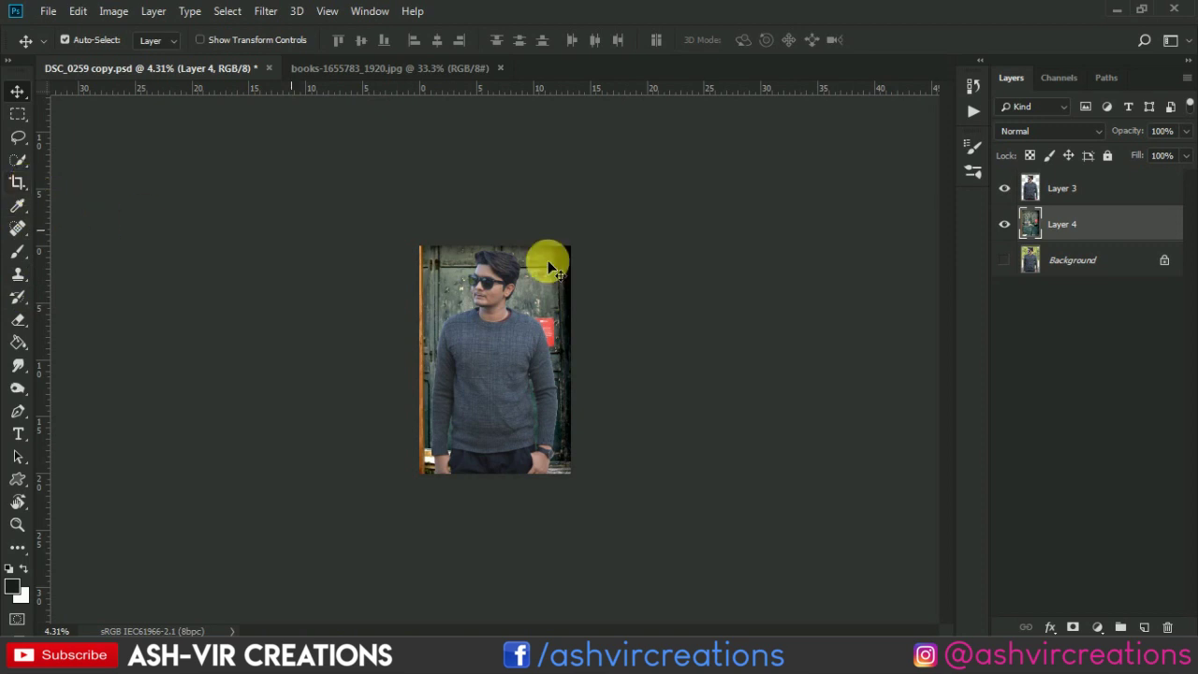
pyautogui.doubleClick(1124, 260)
pyautogui.click(734, 180)
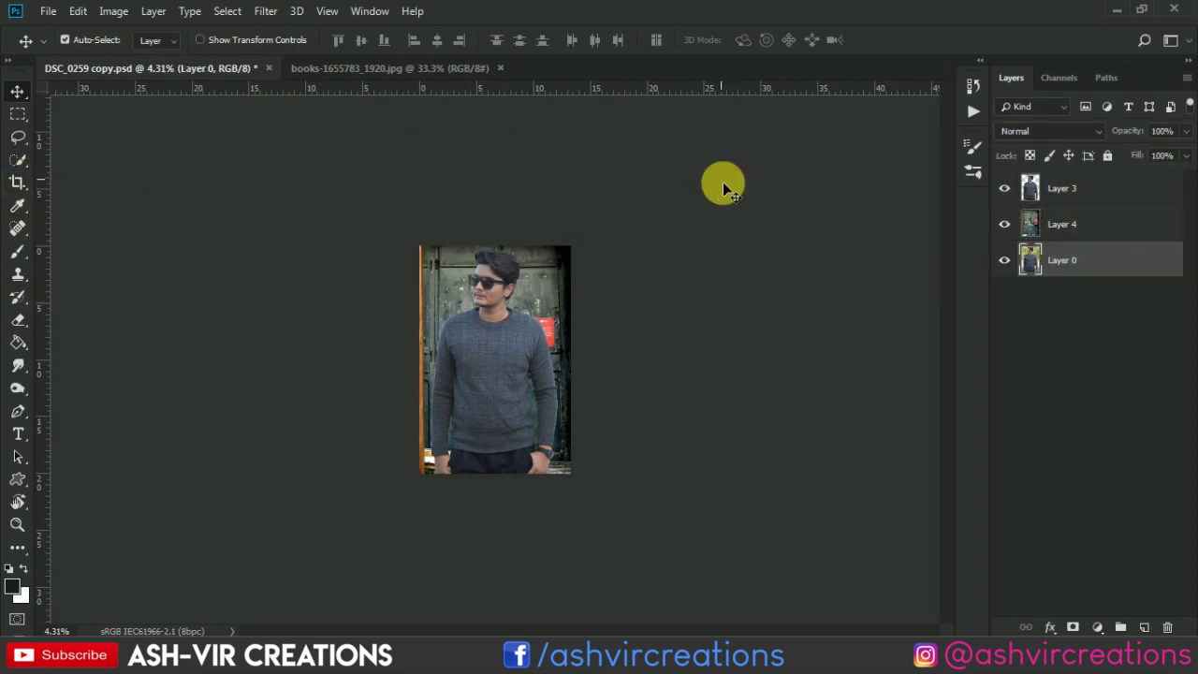
# - Crop the canvas outward into a wider frame showing more of the bookshelf
pyautogui.click(16, 182)
pyautogui.click(488, 311)
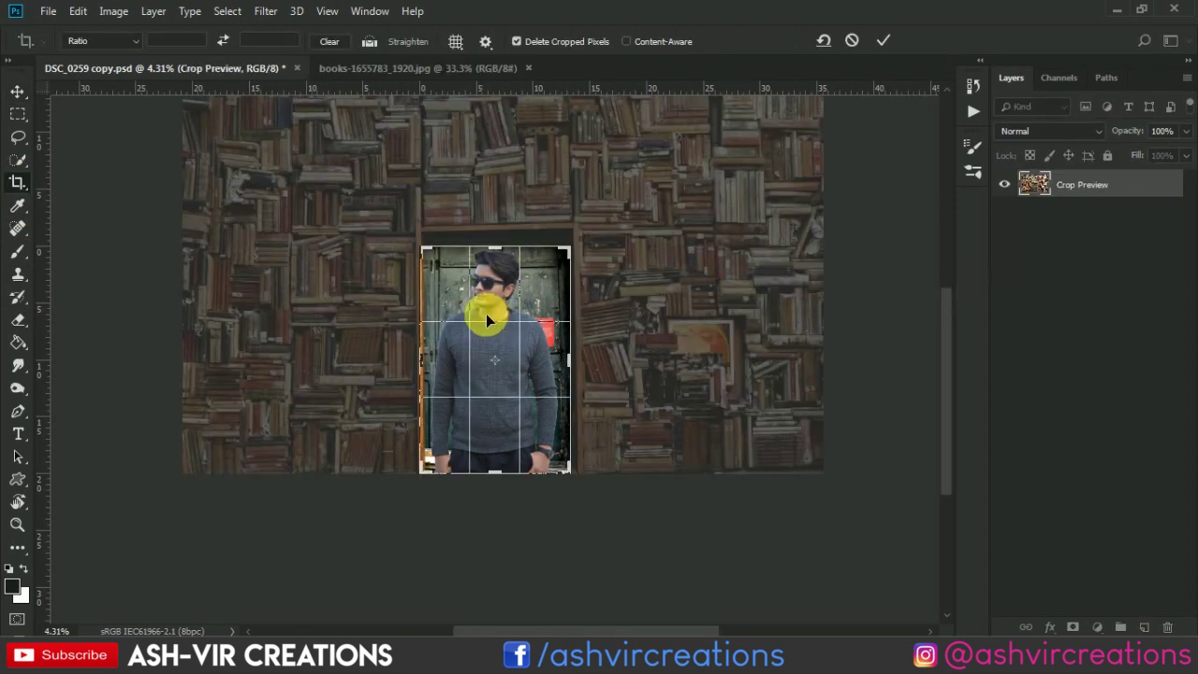
pyautogui.moveTo(531, 301); pyautogui.dragTo(571, 239)
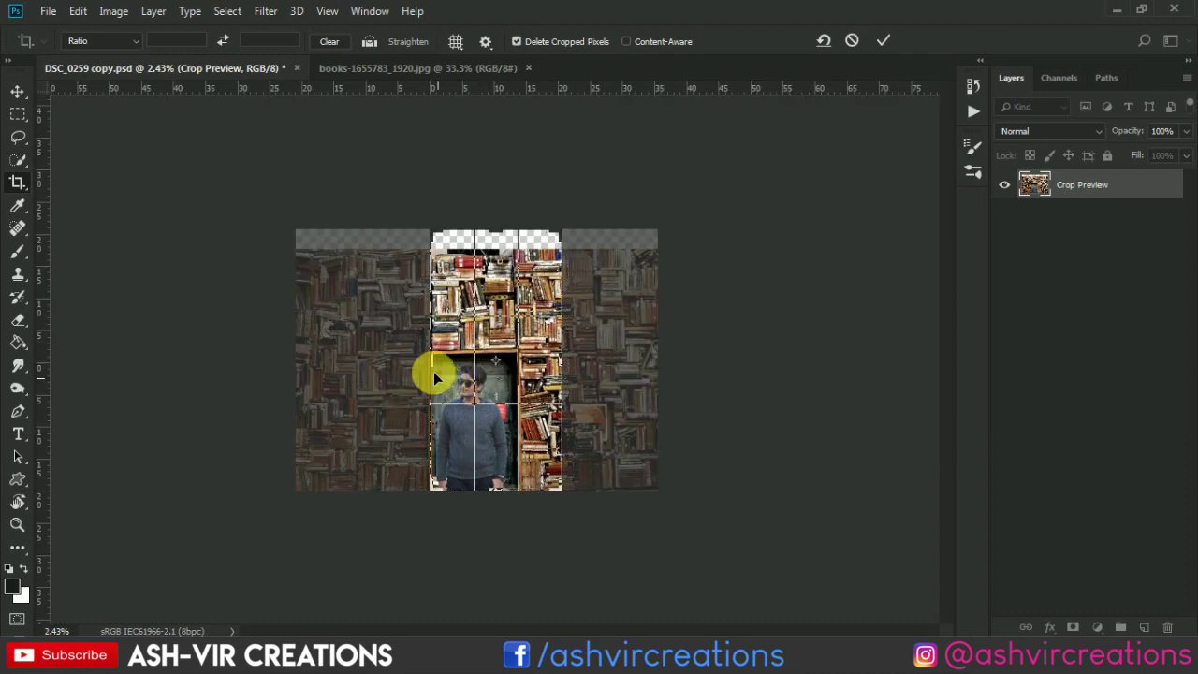
pyautogui.moveTo(433, 373); pyautogui.dragTo(350, 356)
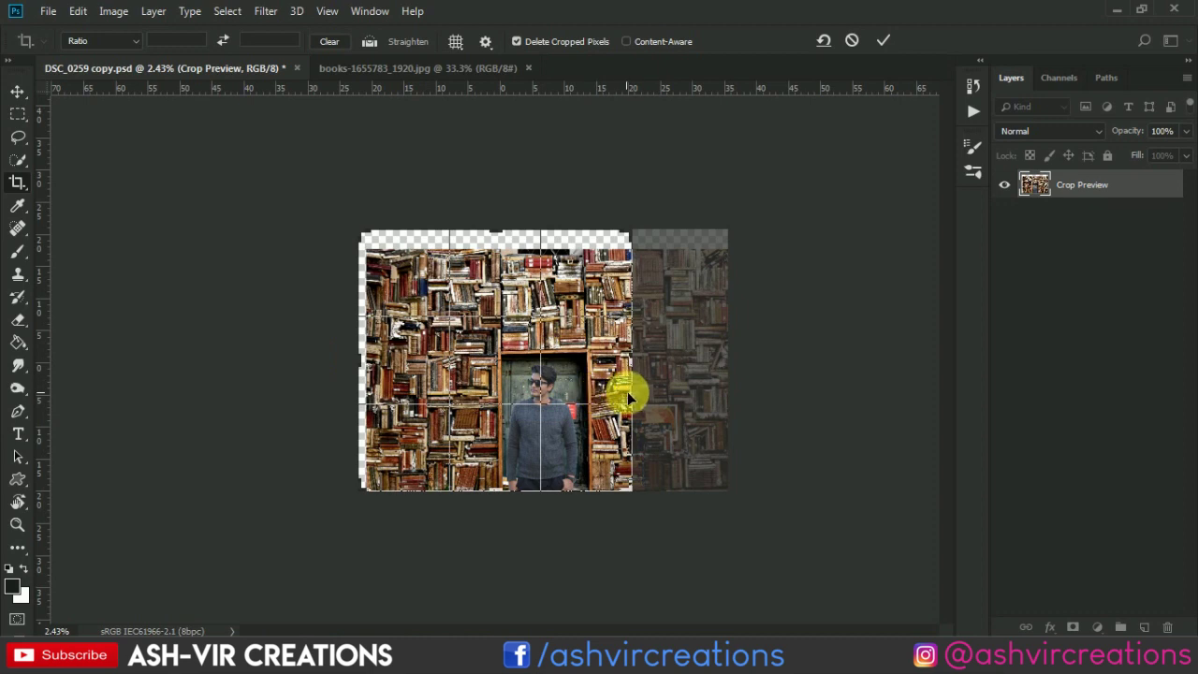
pyautogui.moveTo(630, 398); pyautogui.dragTo(691, 403)
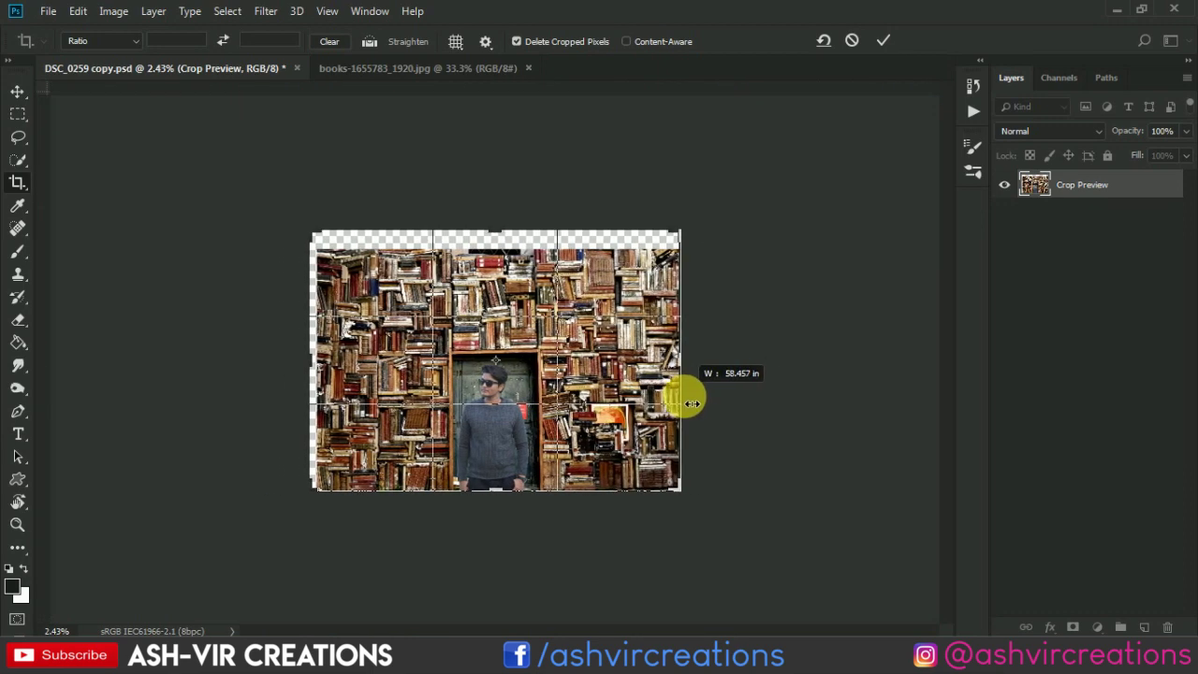
pyautogui.click(884, 41)
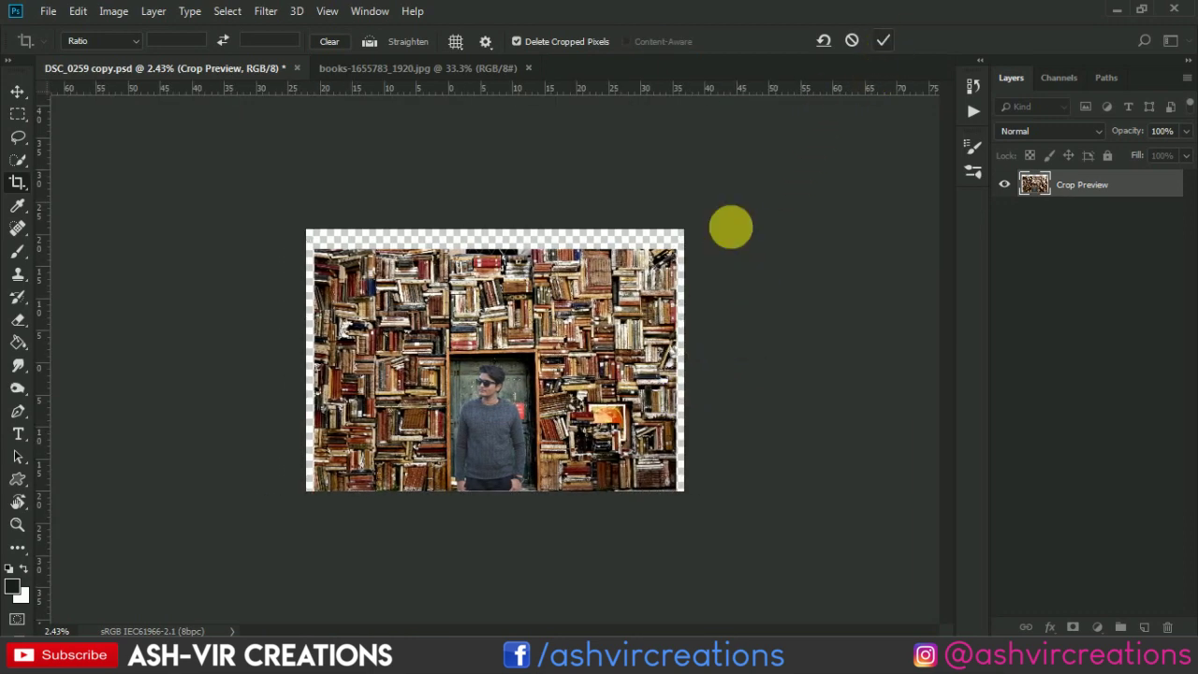
pyautogui.scroll(3, 503, 438)
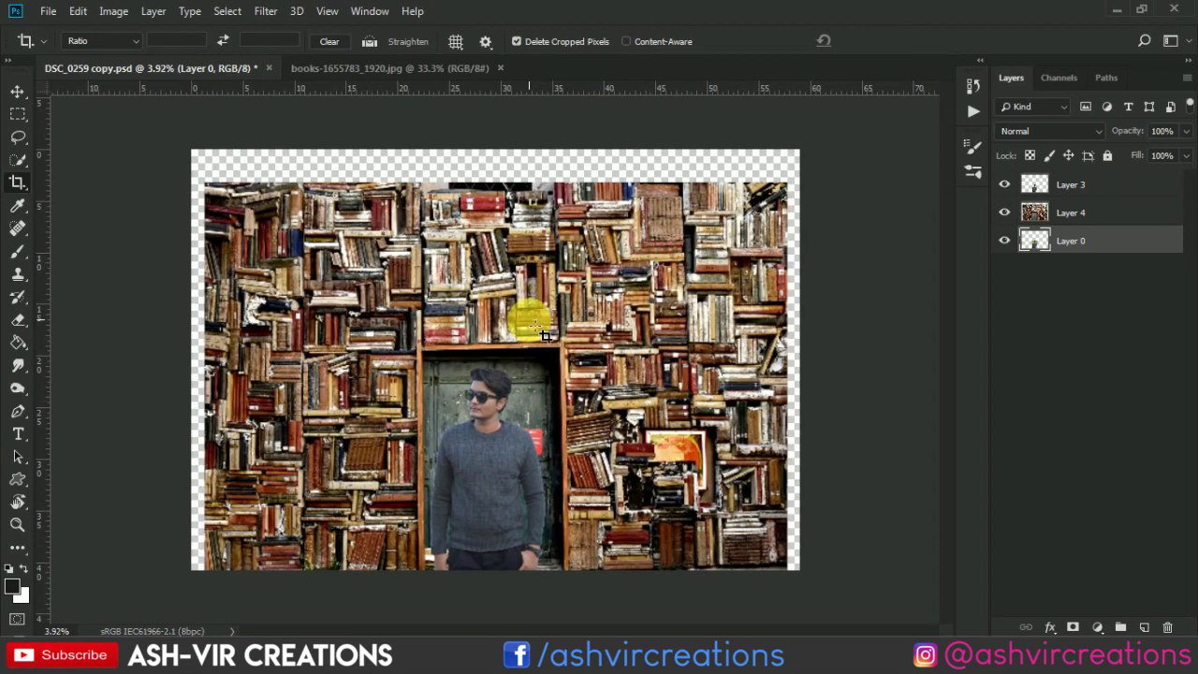
pyautogui.press('v')
pyautogui.scroll(3, 478, 478)
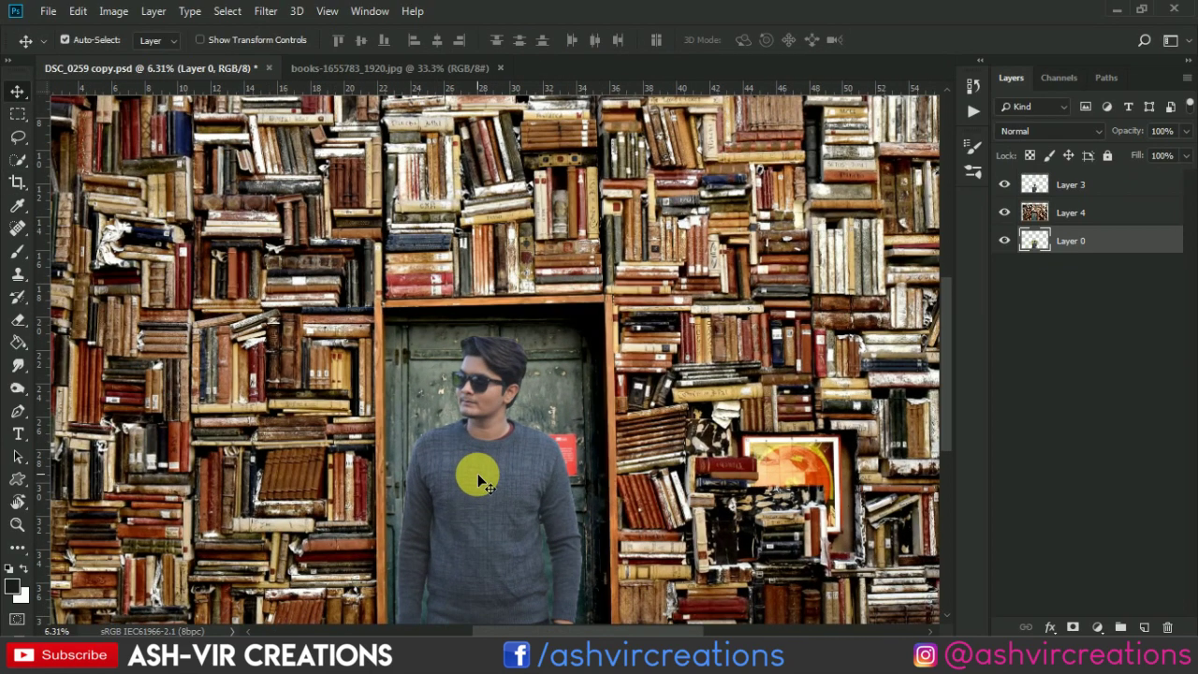
pyautogui.scroll(-1, 478, 482)
pyautogui.scroll(1, 475, 475)
pyautogui.scroll(1, 476, 476)
pyautogui.scroll(1, 477, 405)
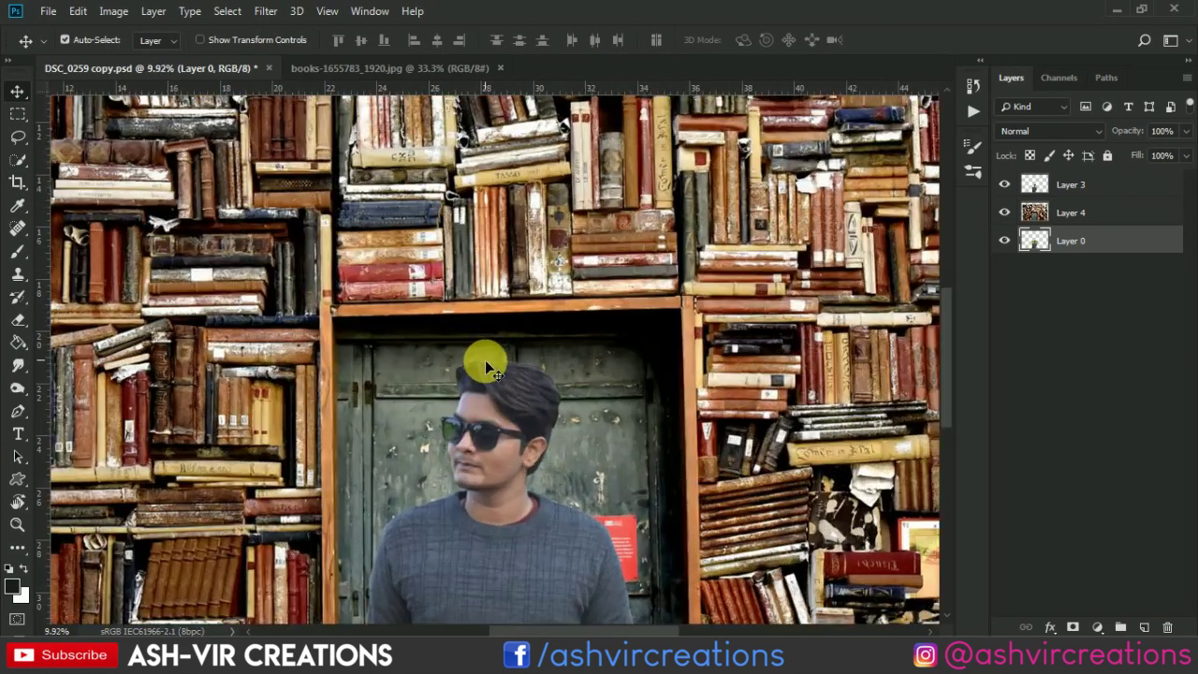
pyautogui.scroll(2, 486, 360)
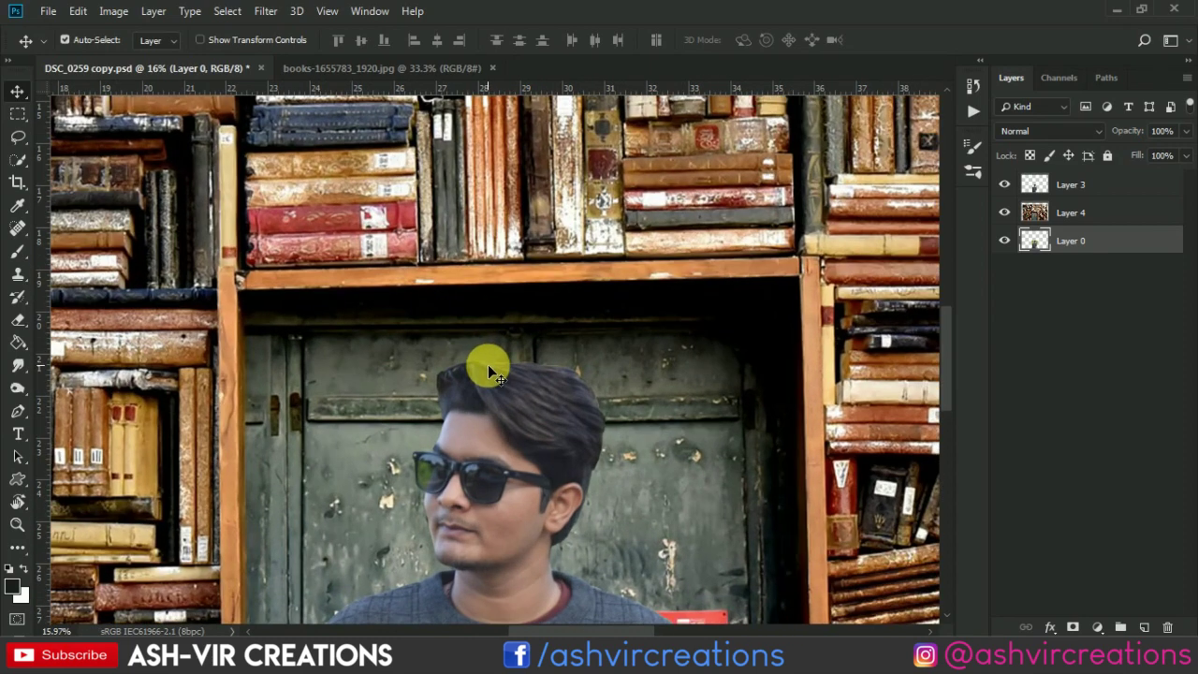
pyautogui.scroll(-2, 488, 366)
pyautogui.scroll(-1, 488, 366)
pyautogui.scroll(-1, 488, 366)
pyautogui.scroll(-1, 487, 365)
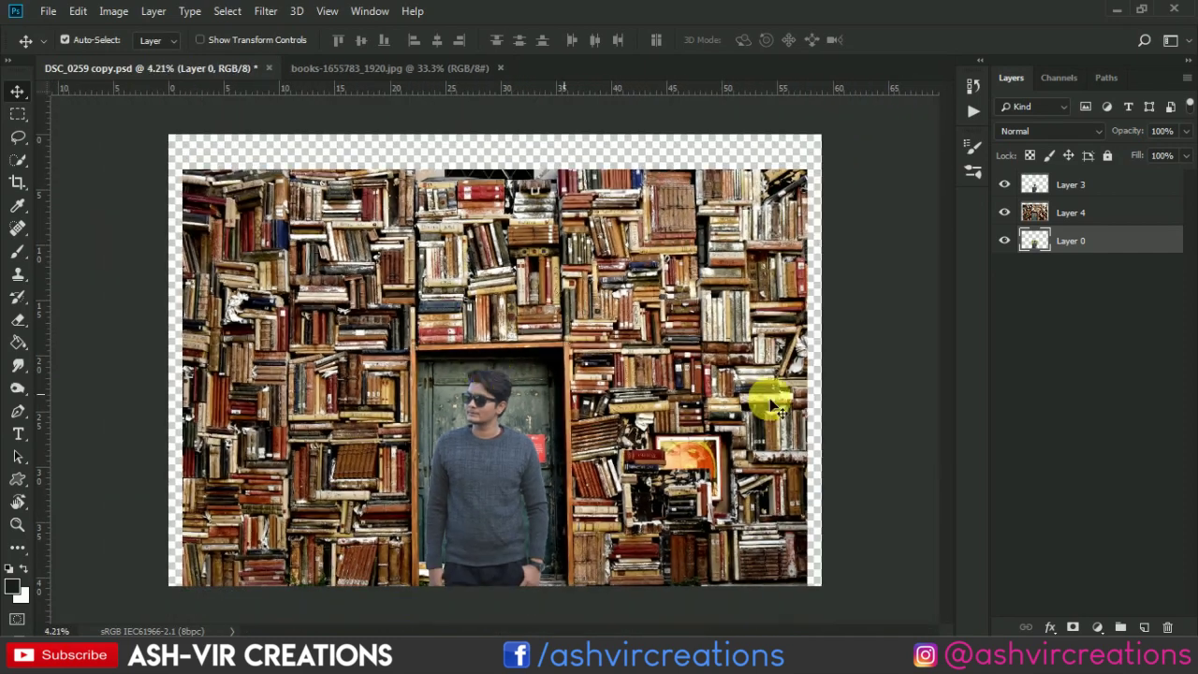
# - Duplicate Layer 3 and set Layer 3 copy to Soft Light blending
pyautogui.click(1076, 186)
pyautogui.rightClick(1067, 192)
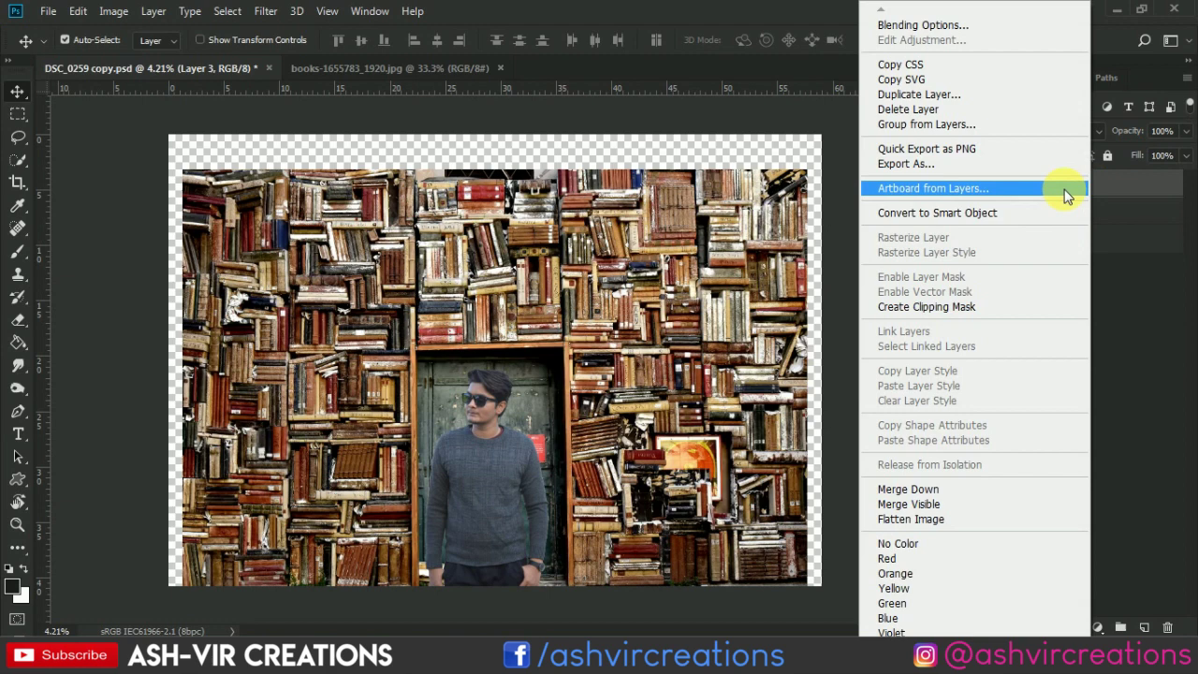
pyautogui.click(918, 95)
pyautogui.click(745, 168)
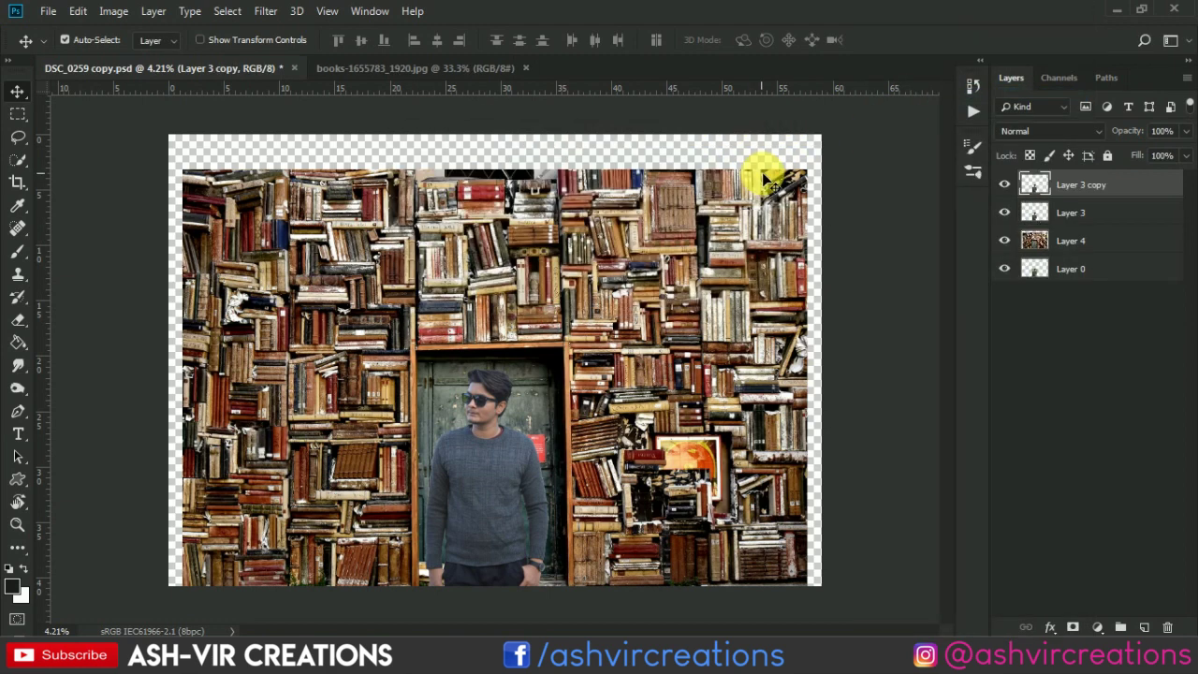
pyautogui.click(1065, 139)
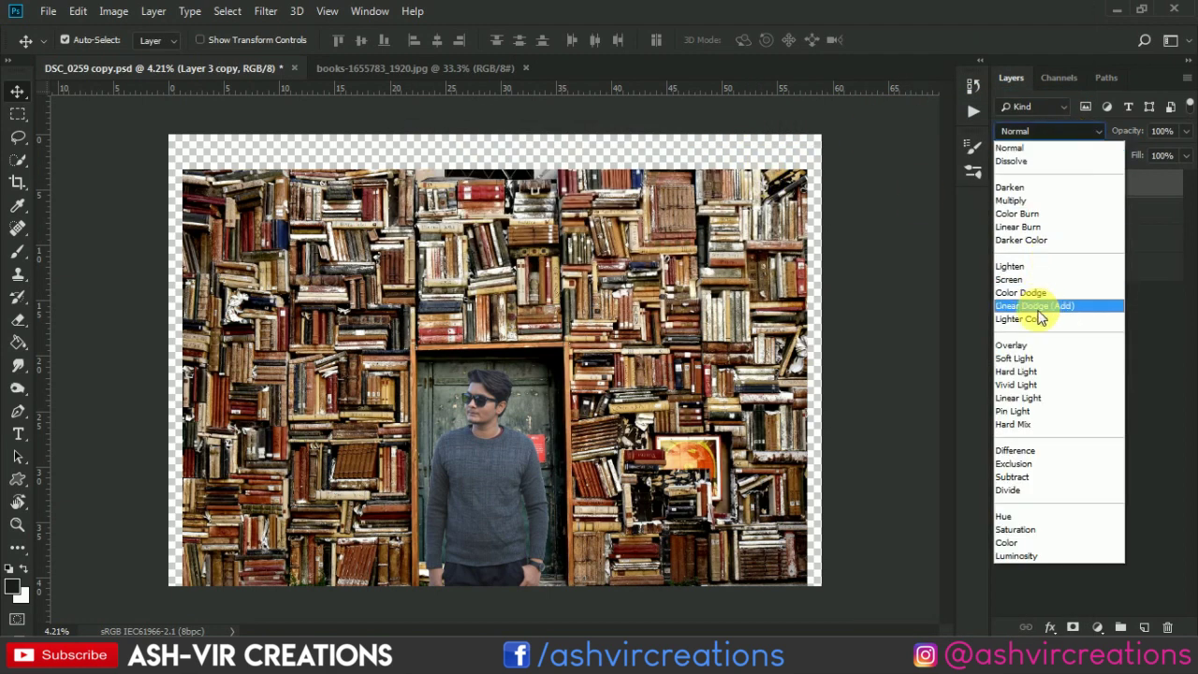
pyautogui.click(1029, 358)
# - Compare the Soft Light copy on and off, then leave it hidden with Layer 3 active
pyautogui.click(1005, 185)
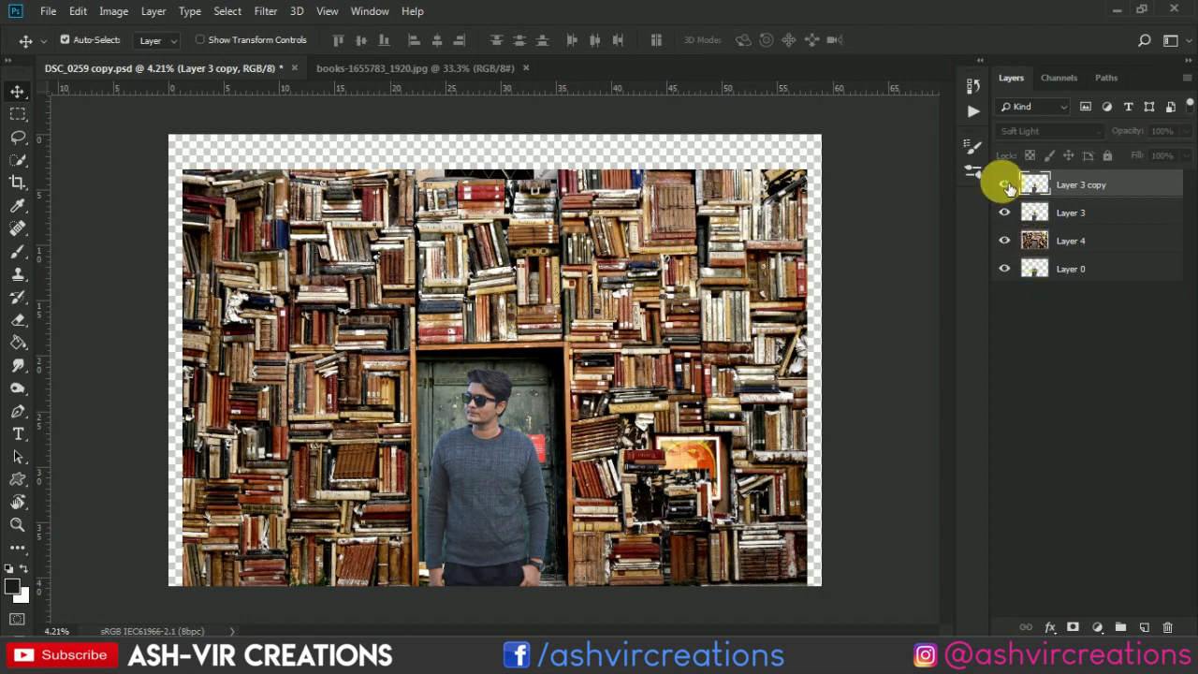
pyautogui.click(1004, 184)
pyautogui.hotkey('ctrl', '+')
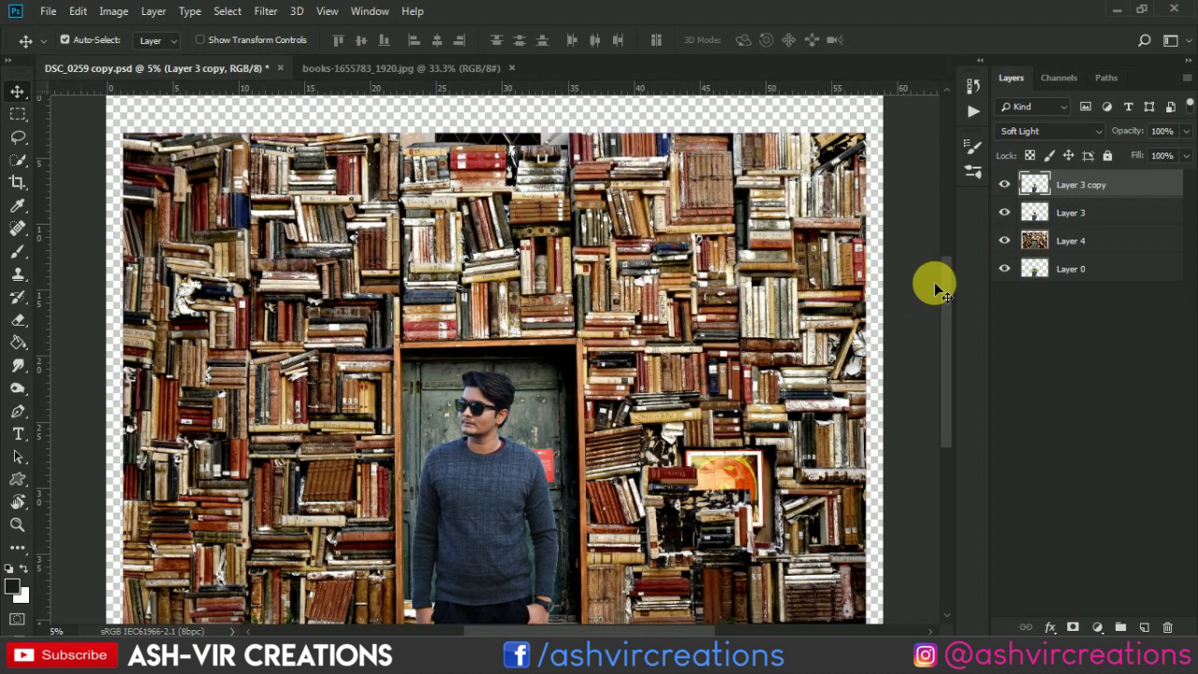
pyautogui.click(1005, 185)
pyautogui.click(1004, 185)
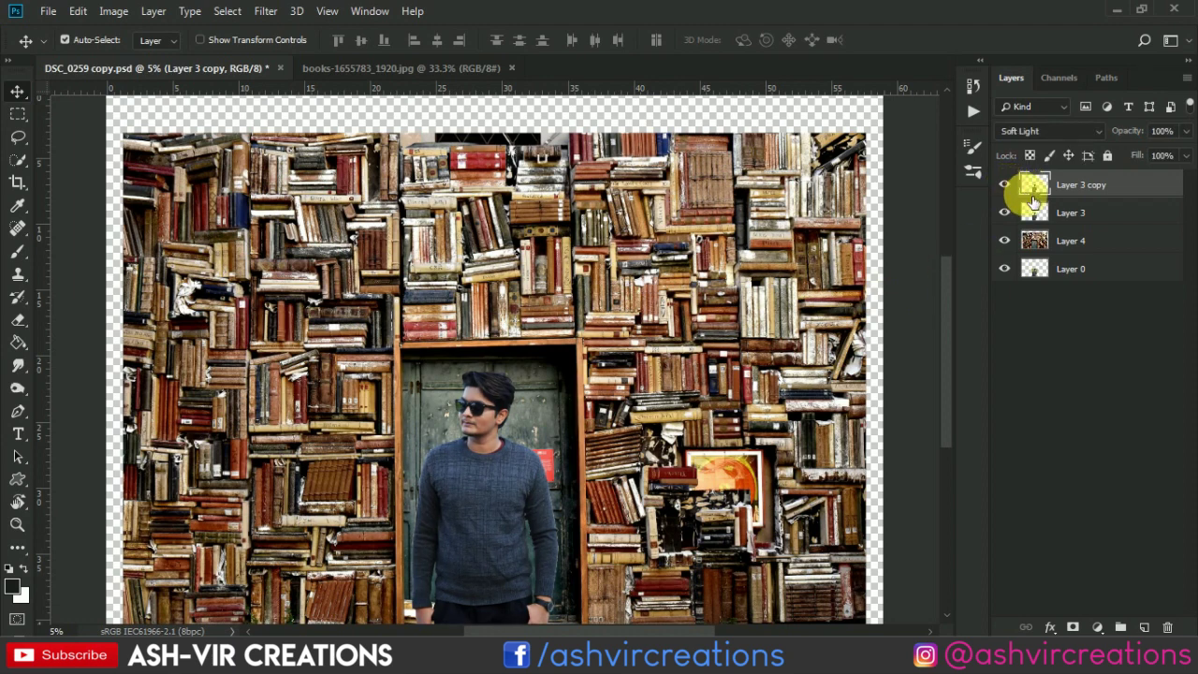
pyautogui.keyDown('ctrl'); pyautogui.click(1074, 221); pyautogui.keyUp('ctrl')
pyautogui.rightClick(1072, 217)
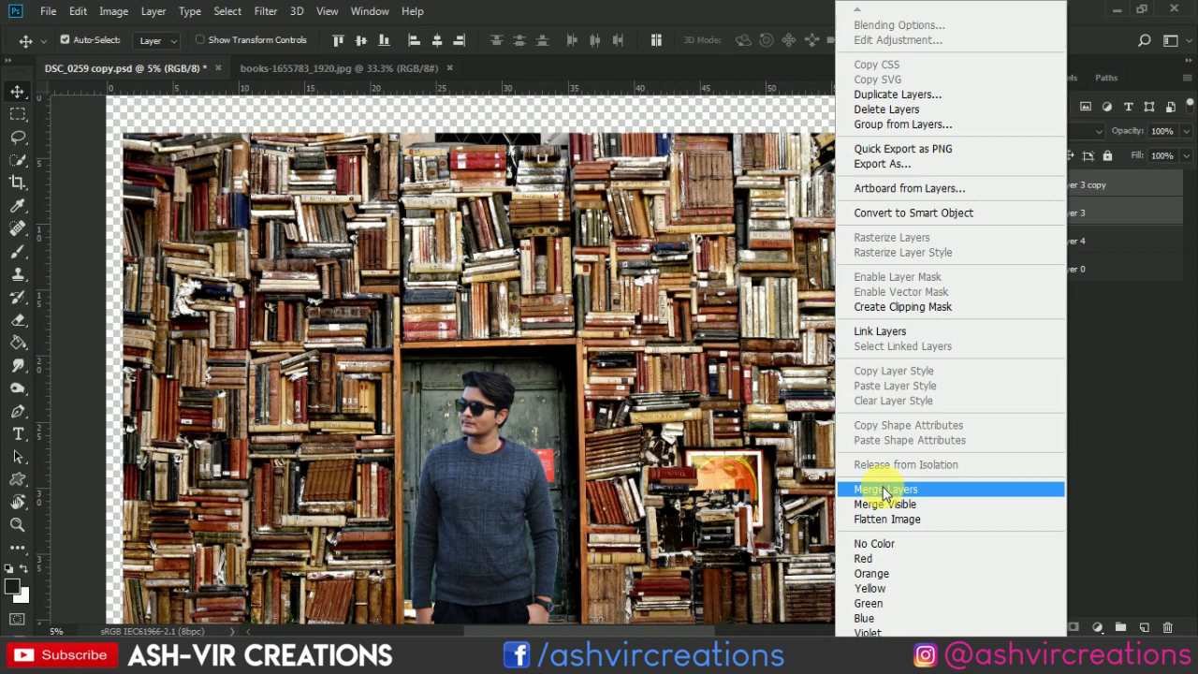
pyautogui.click(1097, 164)
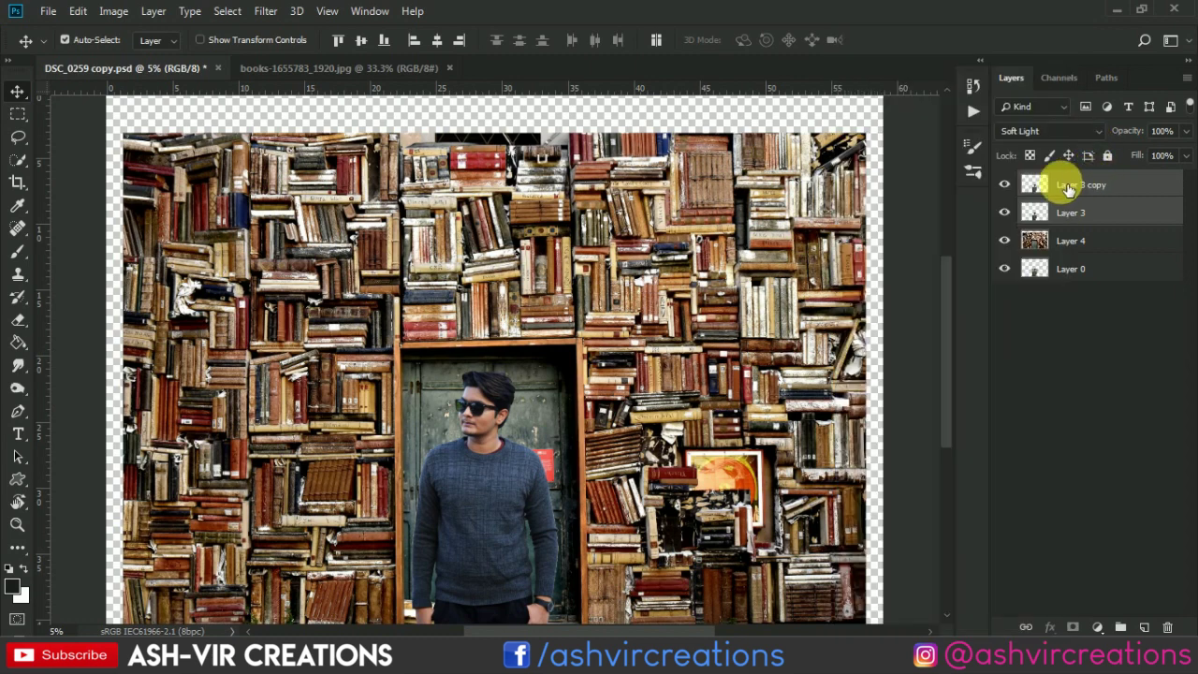
pyautogui.click(1004, 185)
pyautogui.click(1067, 211)
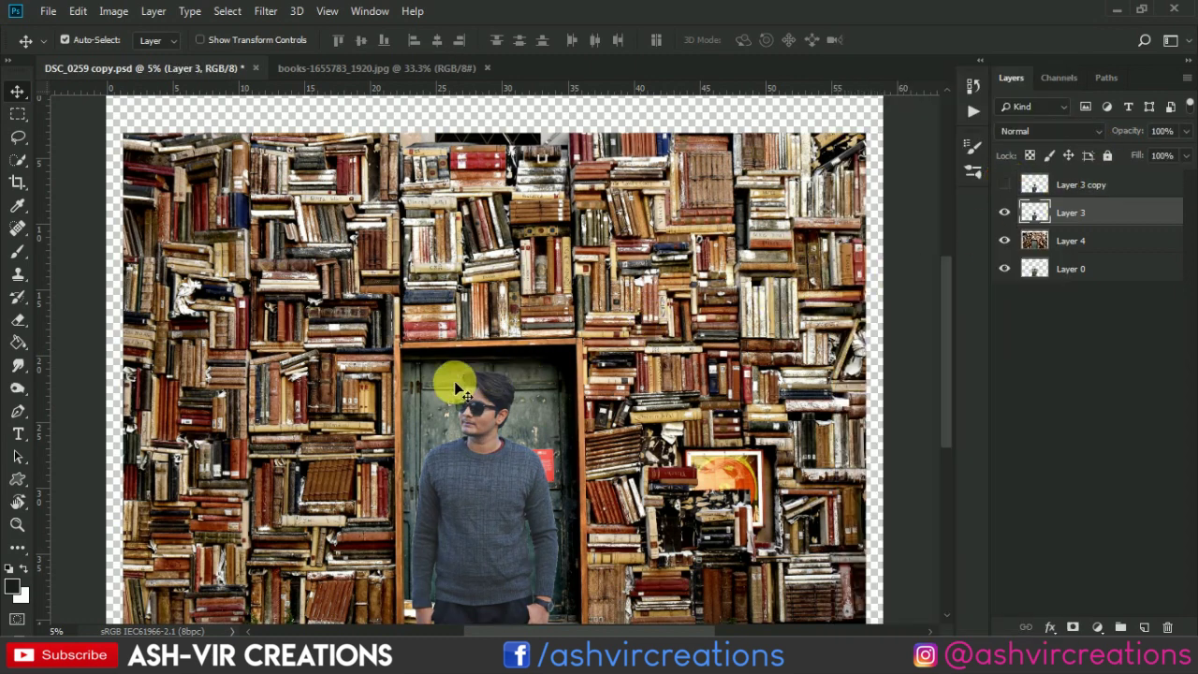
pyautogui.scroll(1, 457, 400)
pyautogui.scroll(2, 455, 396)
# - Smooth the chin and cheeks with the Mixer Brush (Wet 59%, Load 26%, Mix 36%, Flow 36%)
pyautogui.scroll(1, 457, 411)
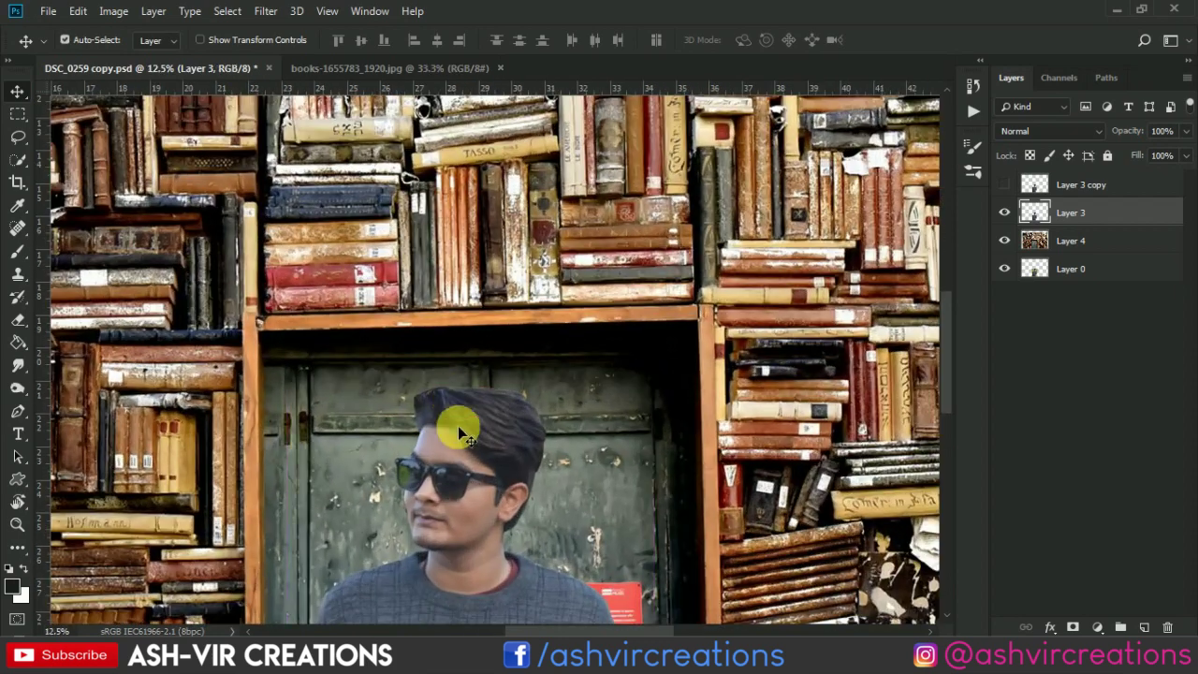
pyautogui.moveTo(460, 422); pyautogui.dragTo(427, 286)
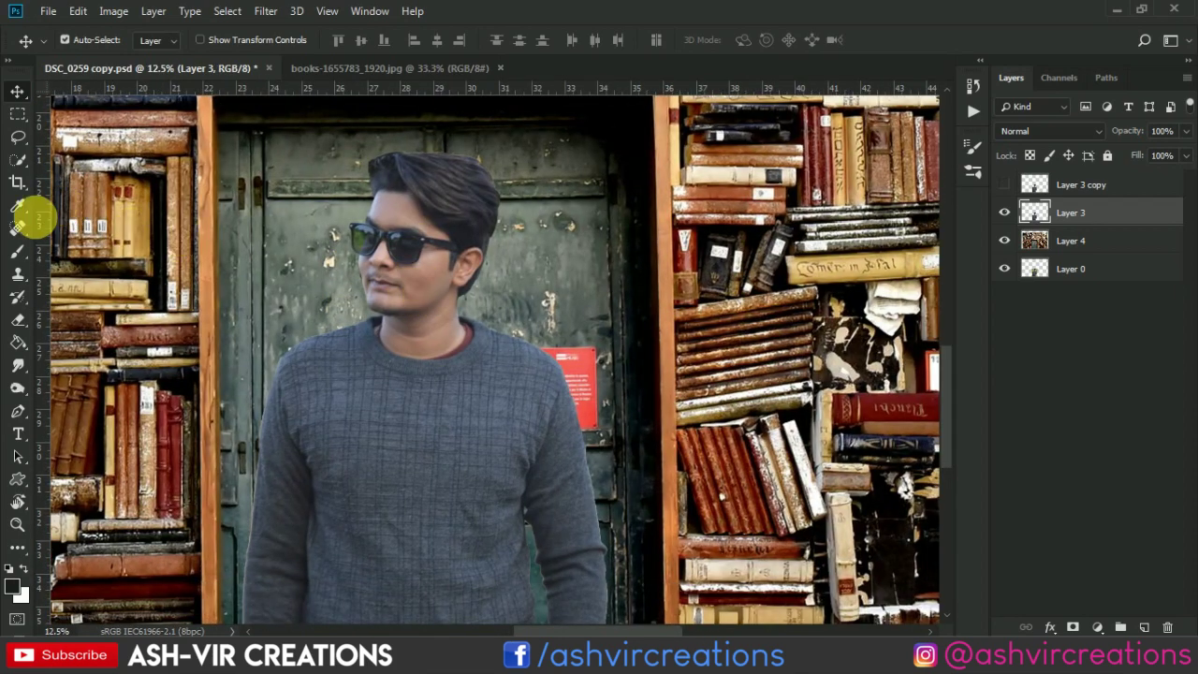
pyautogui.click(17, 253)
pyautogui.click(101, 301)
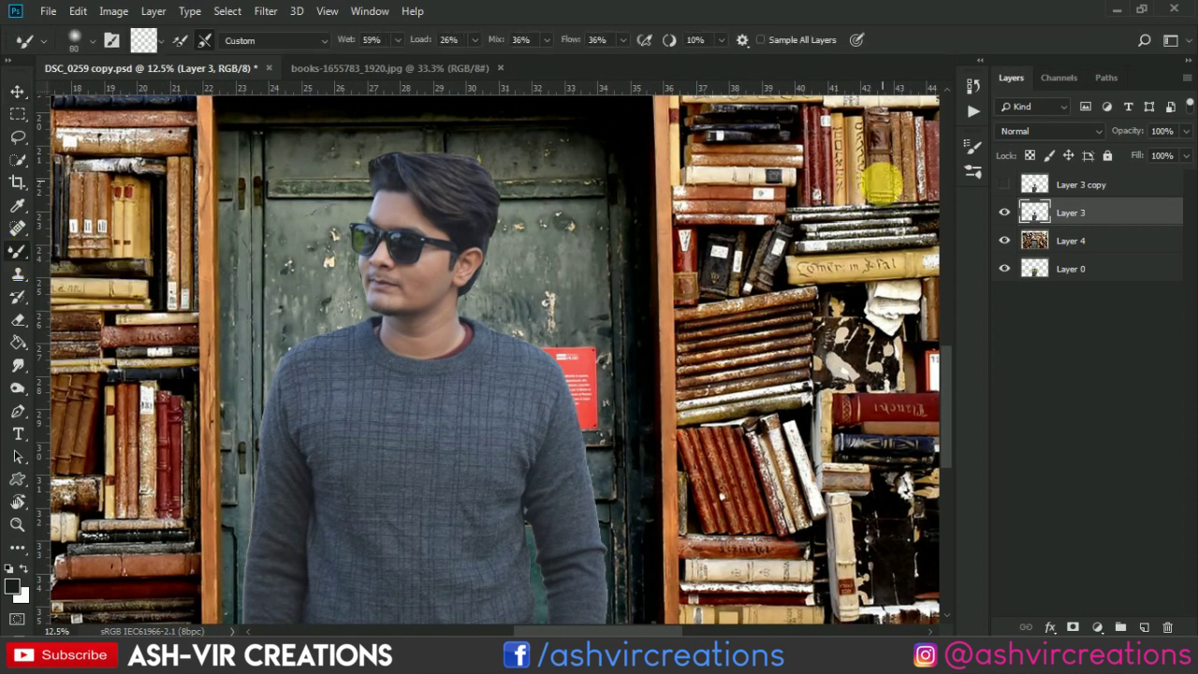
pyautogui.scroll(1, 882, 189)
pyautogui.scroll(1, 882, 189)
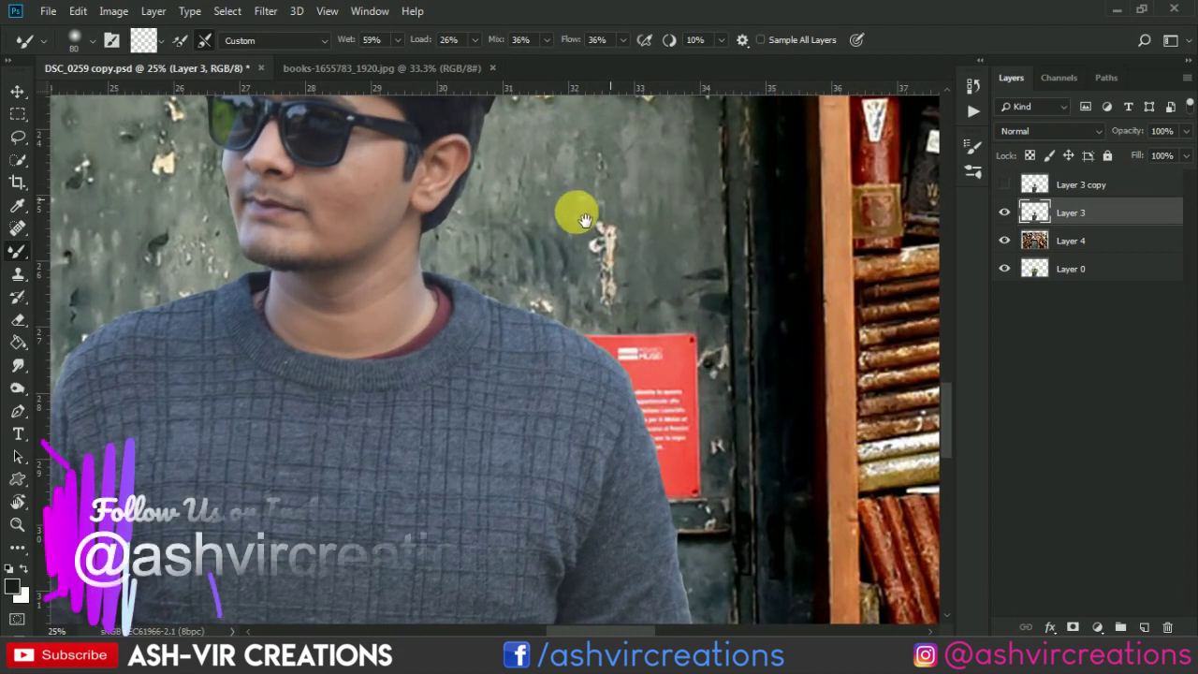
pyautogui.moveTo(575, 209)
pyautogui.mouseDown()
pyautogui.moveTo(702, 357)
pyautogui.moveTo(428, 415)
pyautogui.mouseUp()
pyautogui.scroll(1, 437, 423)
pyautogui.scroll(1, 454, 433)
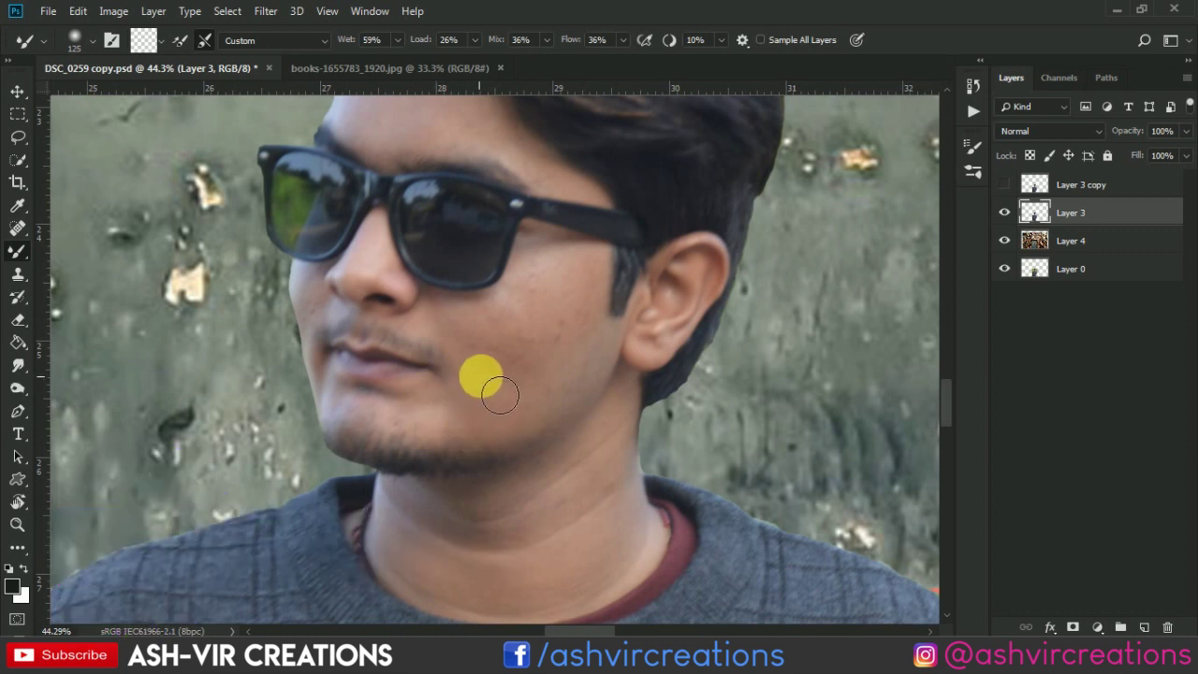
pyautogui.moveTo(445, 412); pyautogui.dragTo(494, 426)
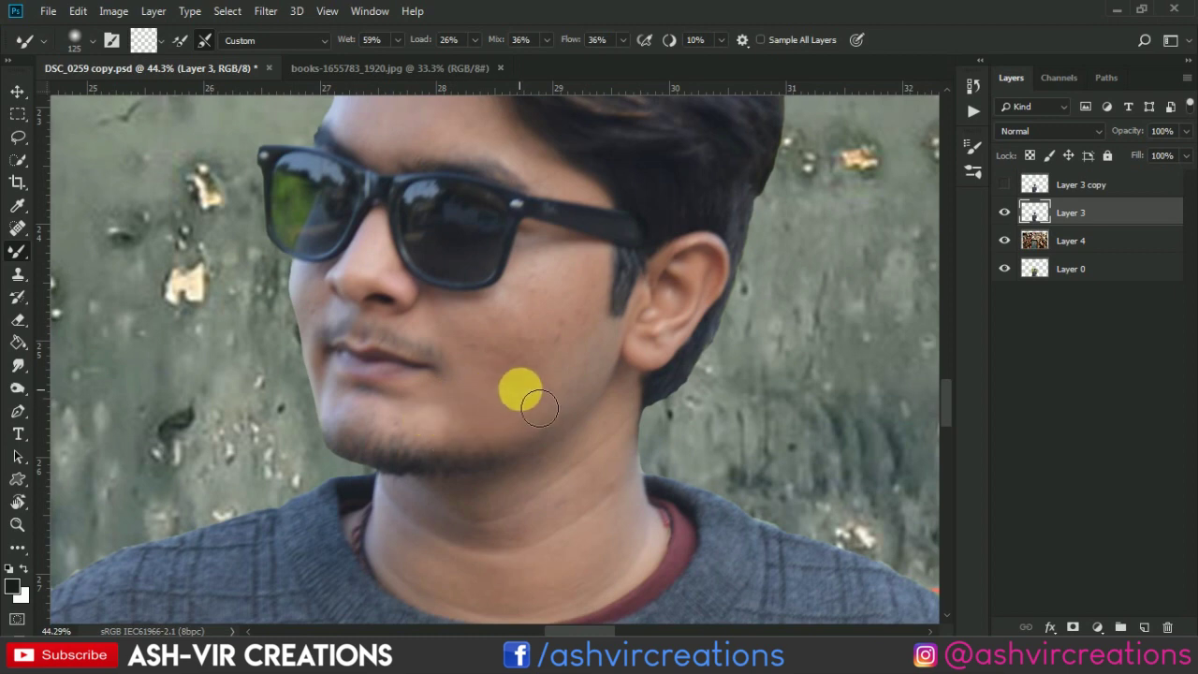
pyautogui.scroll(-3, 471, 394)
pyautogui.scroll(-3, 594, 423)
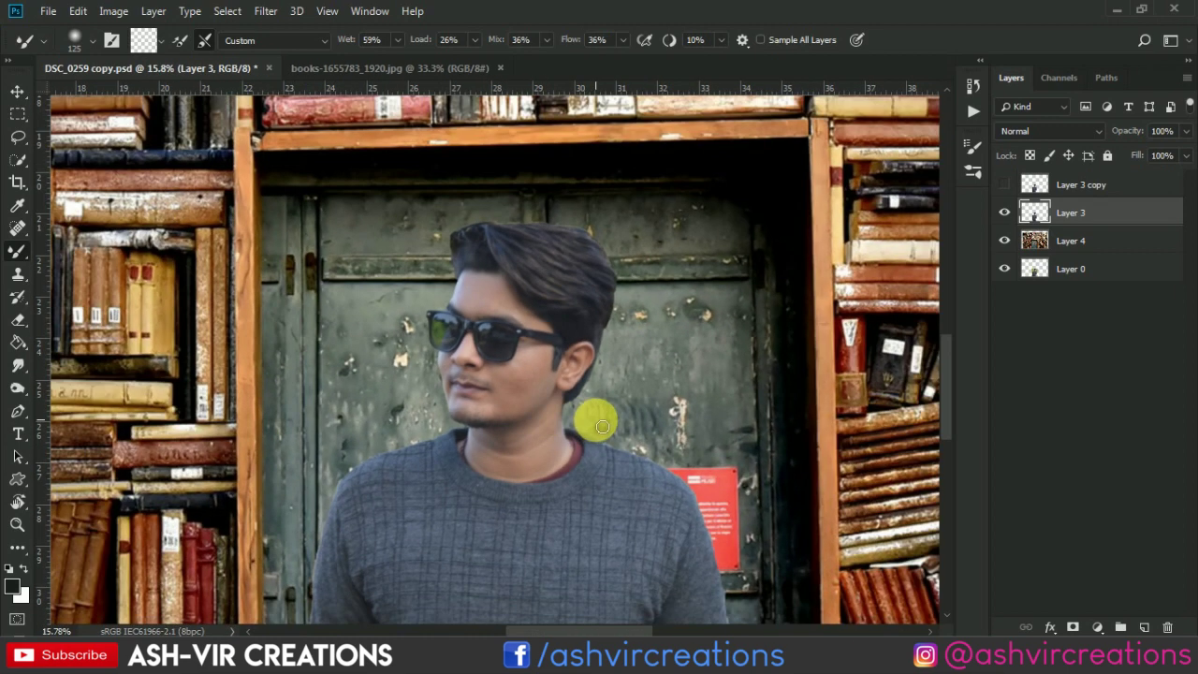
pyautogui.scroll(1, 544, 403)
pyautogui.scroll(3, 527, 399)
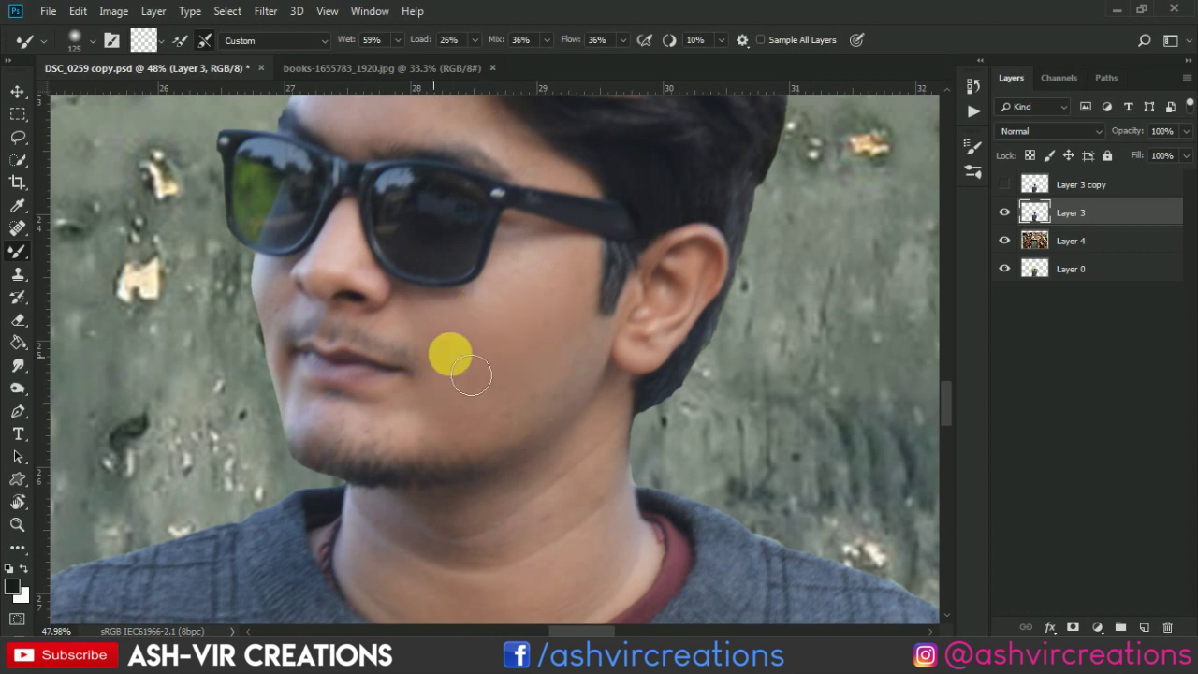
pyautogui.scroll(-2, 486, 433)
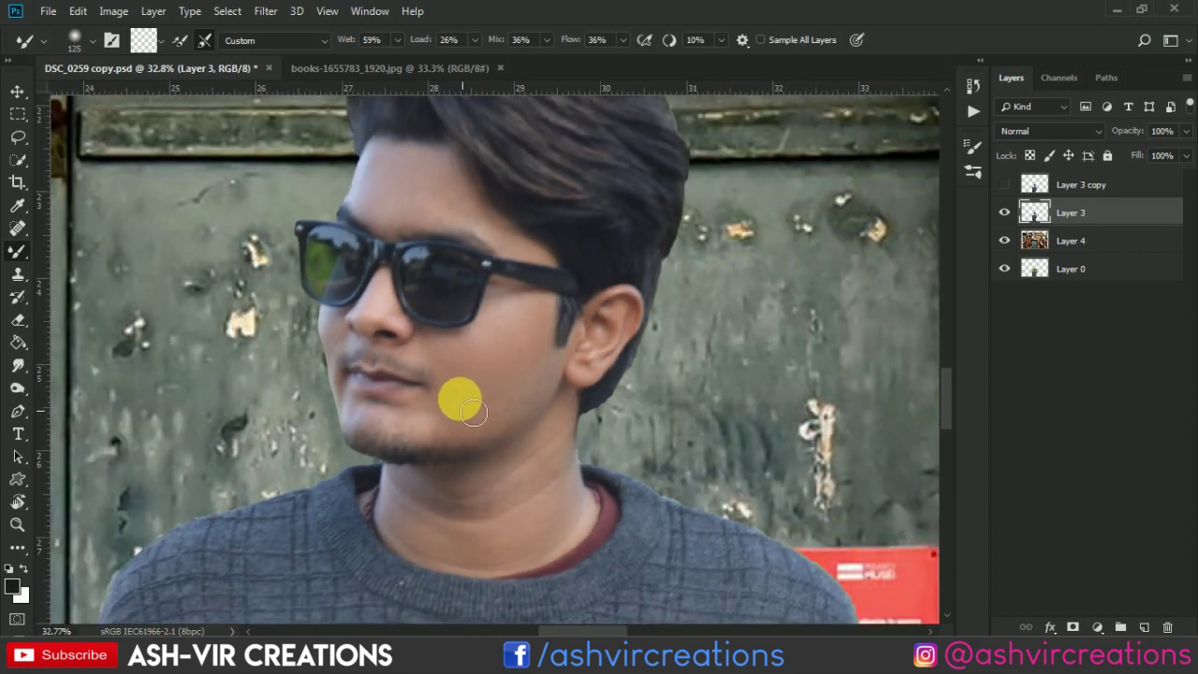
pyautogui.scroll(3, 449, 316)
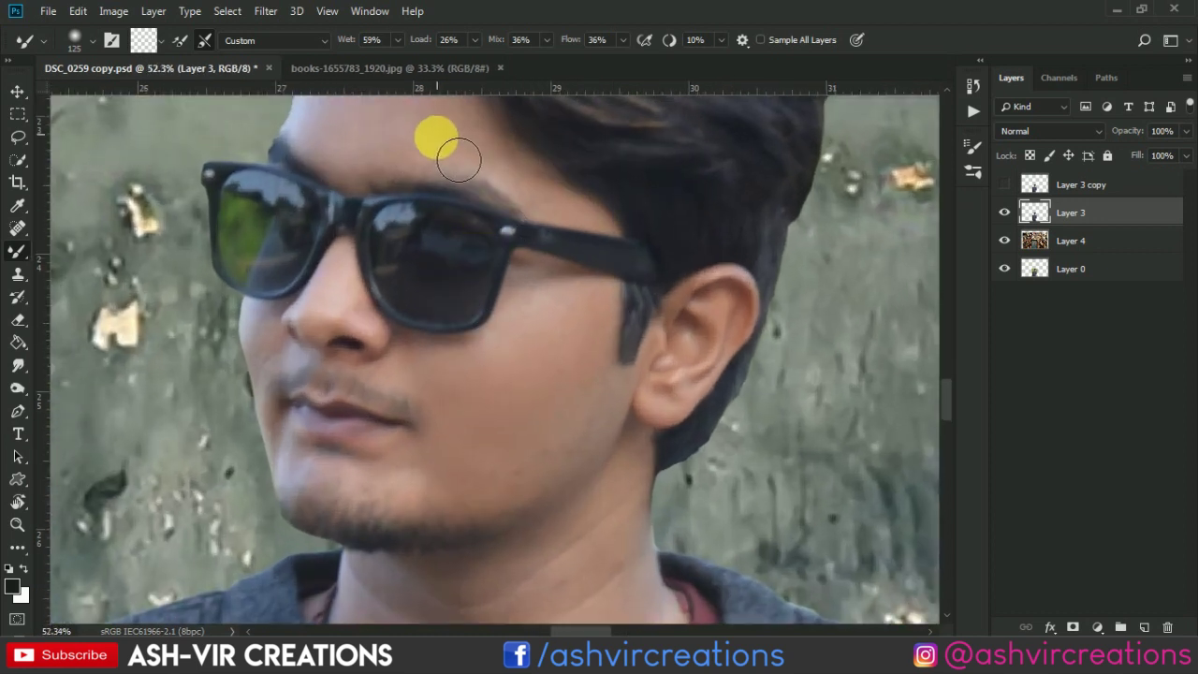
pyautogui.scroll(-2, 379, 169)
# - Blend the skin across the man's forehead with the Mixer Brush
pyautogui.moveTo(437, 193); pyautogui.dragTo(455, 387)
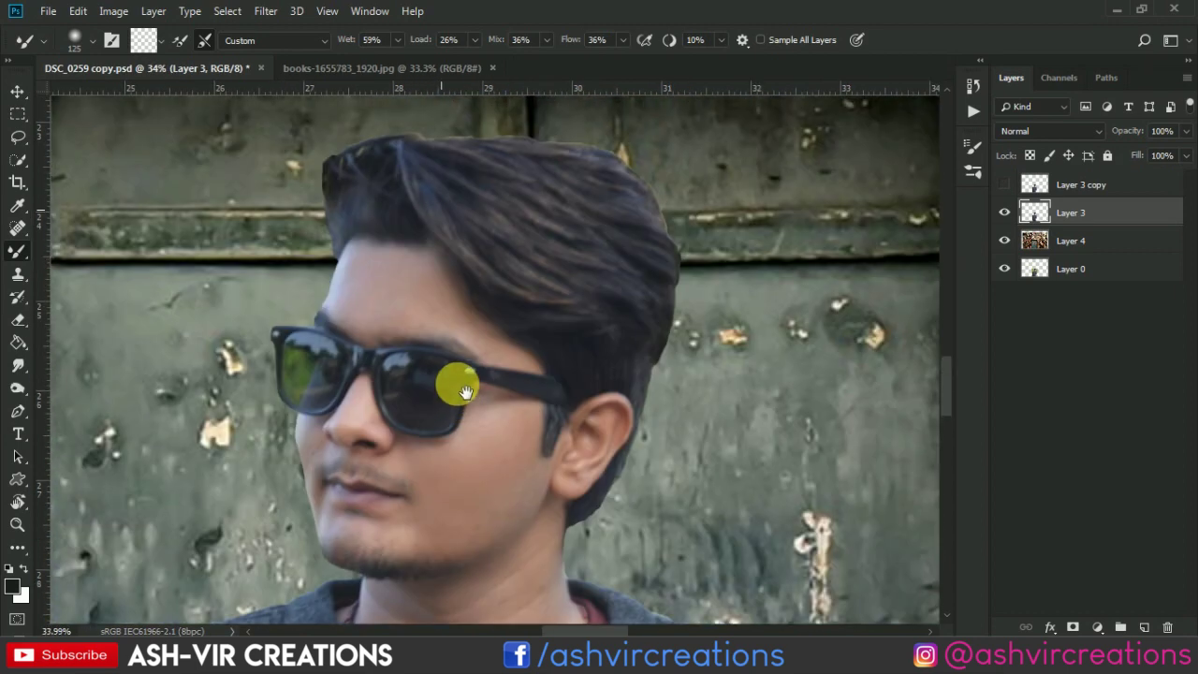
pyautogui.moveTo(385, 322); pyautogui.dragTo(458, 324)
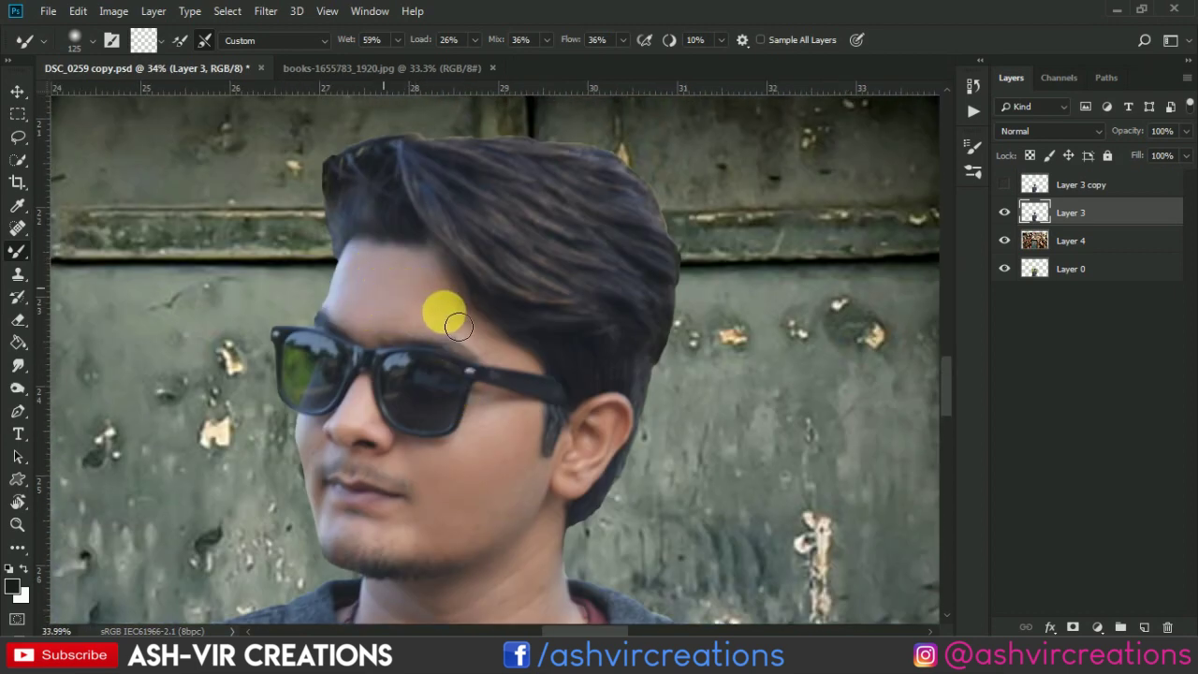
pyautogui.scroll(-1, 459, 375)
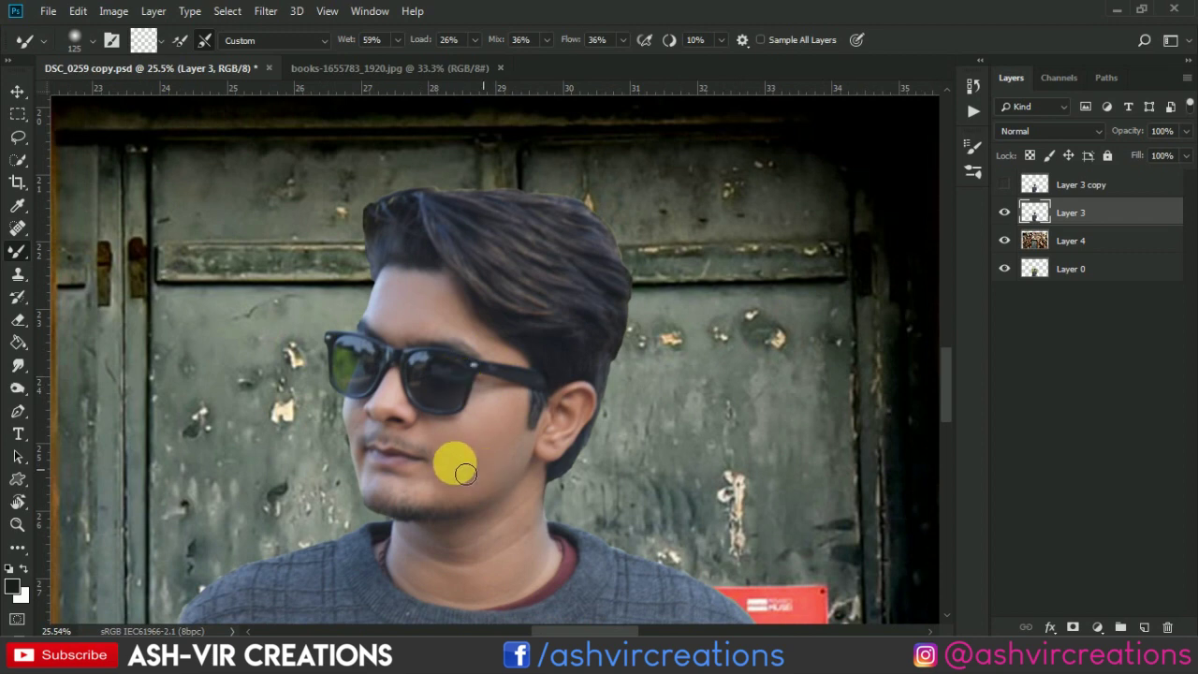
pyautogui.scroll(2, 468, 468)
pyautogui.scroll(-1, 536, 463)
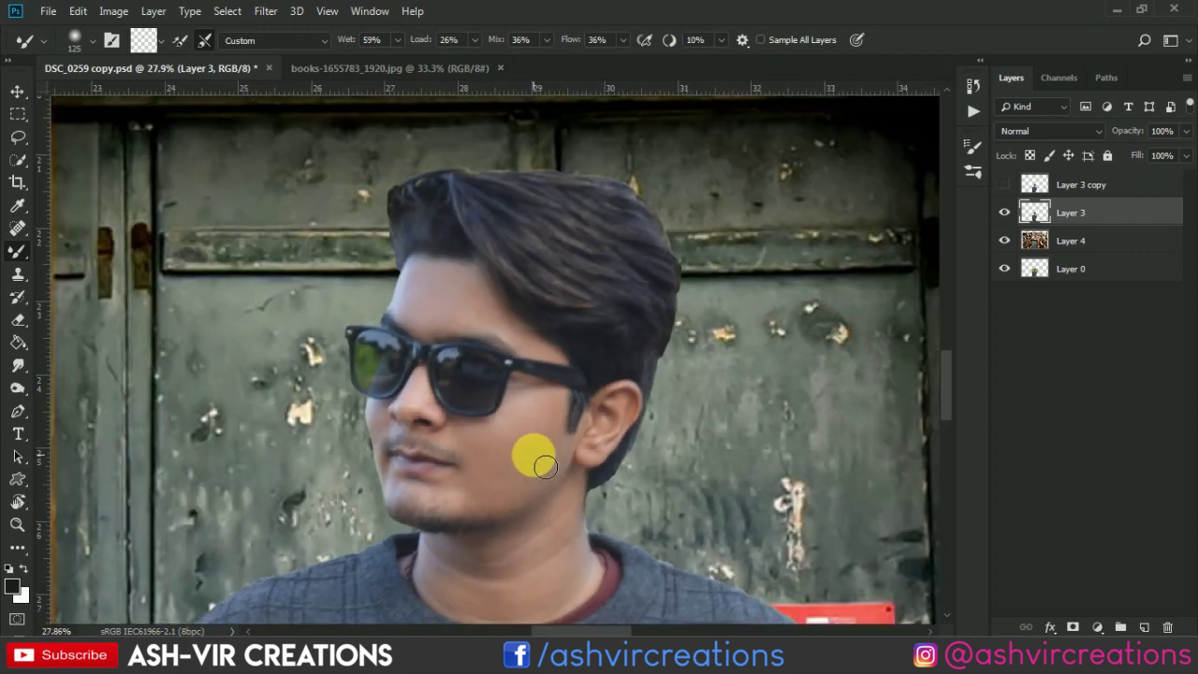
pyautogui.scroll(-1, 535, 463)
pyautogui.scroll(-1, 539, 464)
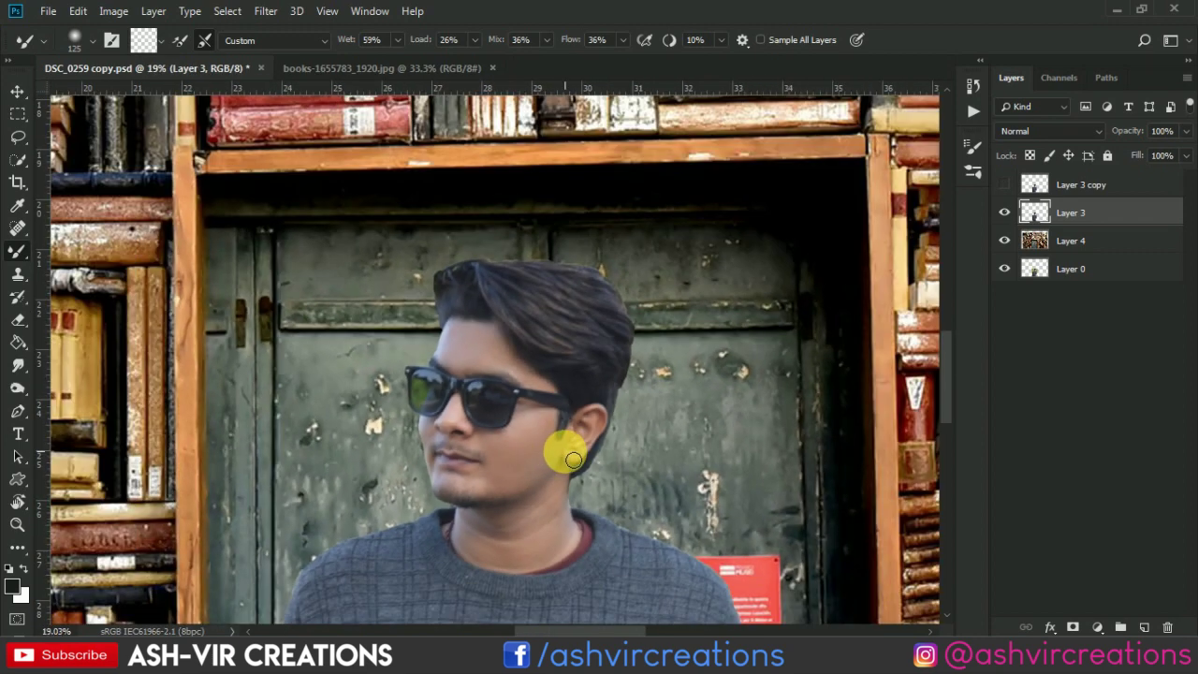
pyautogui.press('v')
pyautogui.scroll(-1, 552, 456)
pyautogui.scroll(-1, 562, 436)
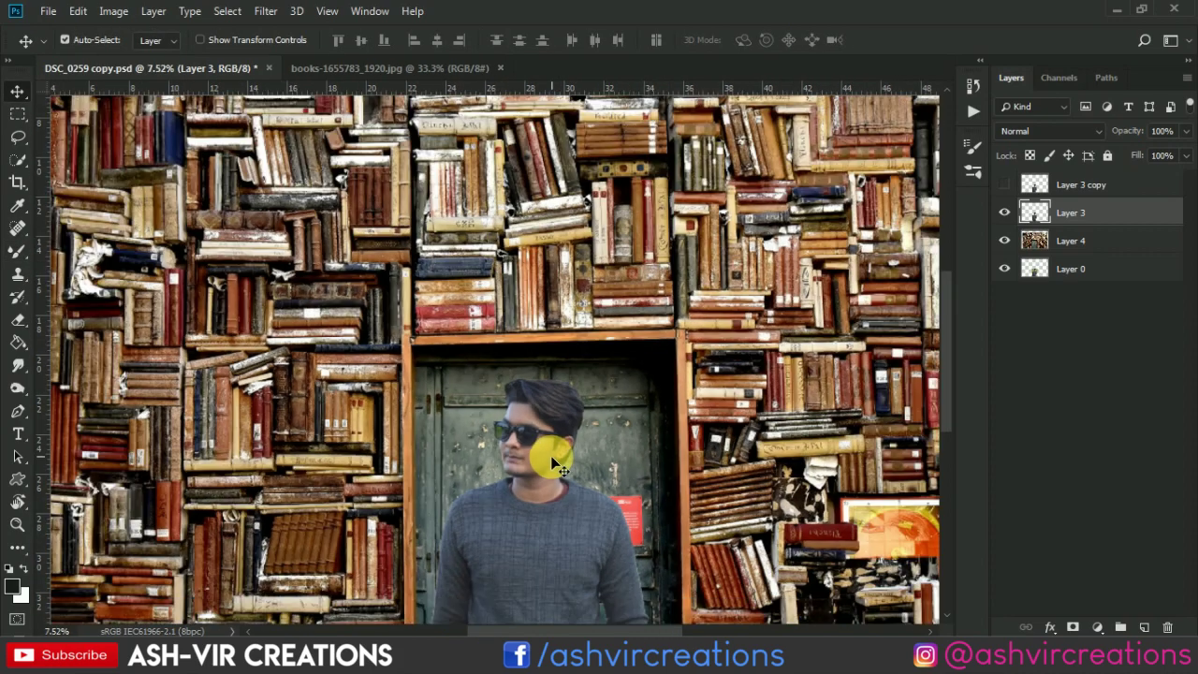
pyautogui.scroll(-1, 573, 408)
# - Replace the old copy with a fresh Soft Light duplicate of the retouched Layer 3
pyautogui.click(1079, 188)
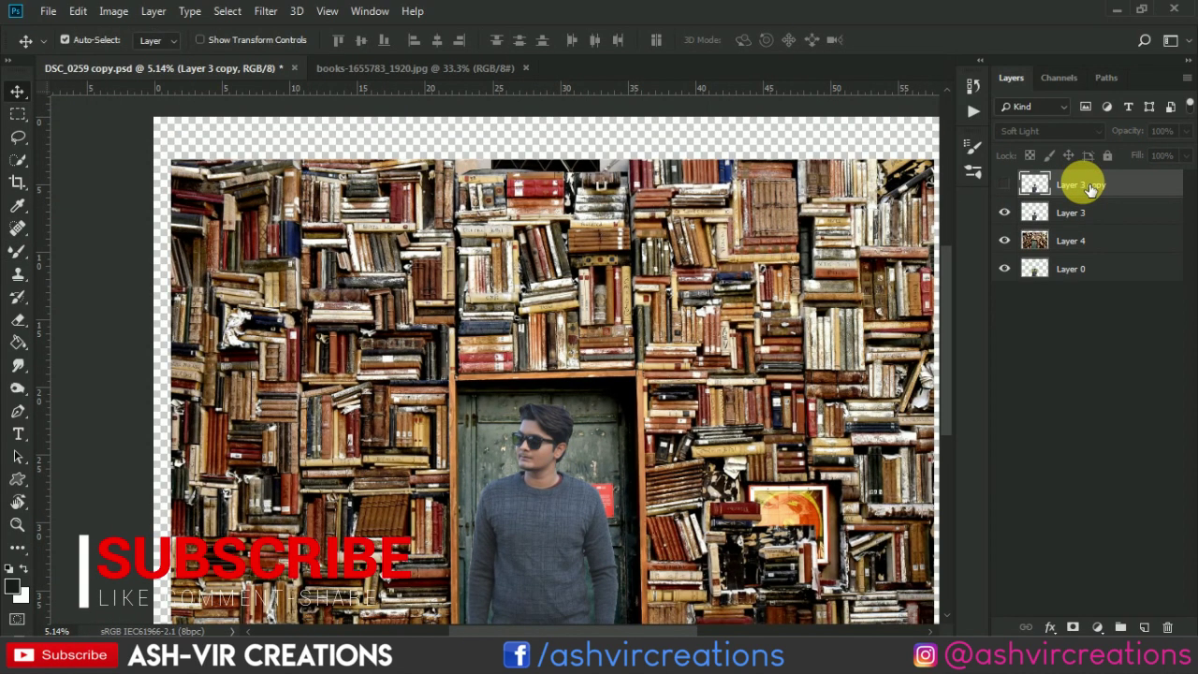
pyautogui.press('Delete')
pyautogui.rightClick(1083, 184)
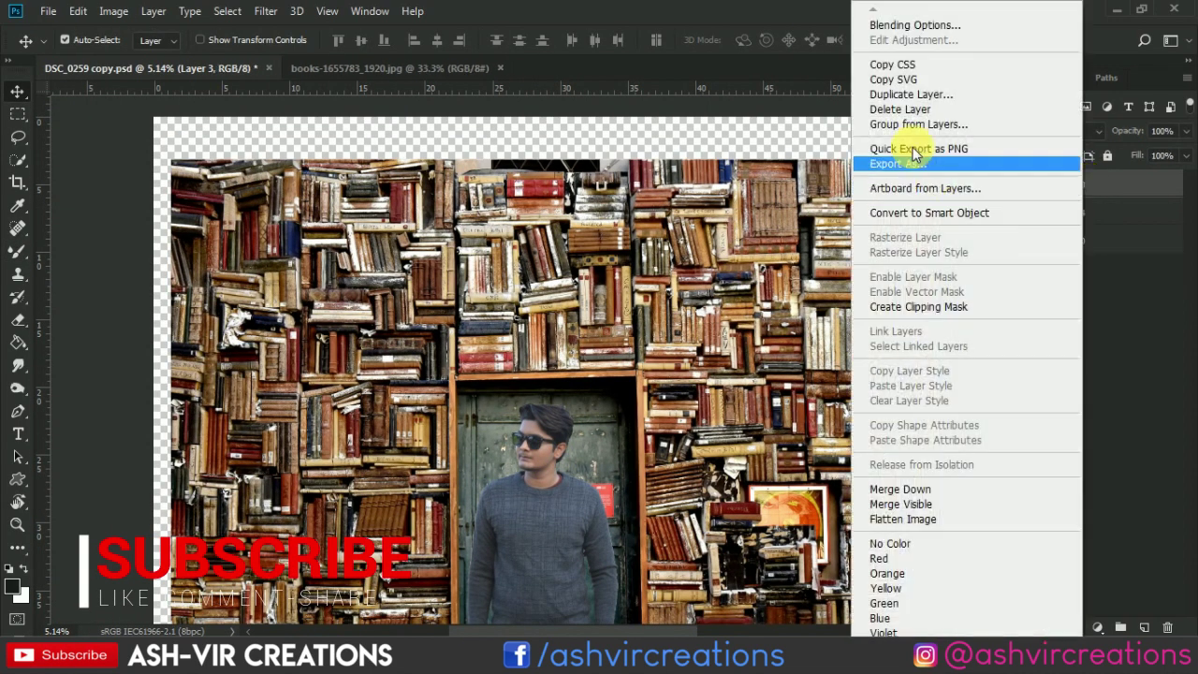
pyautogui.click(910, 95)
pyautogui.click(743, 161)
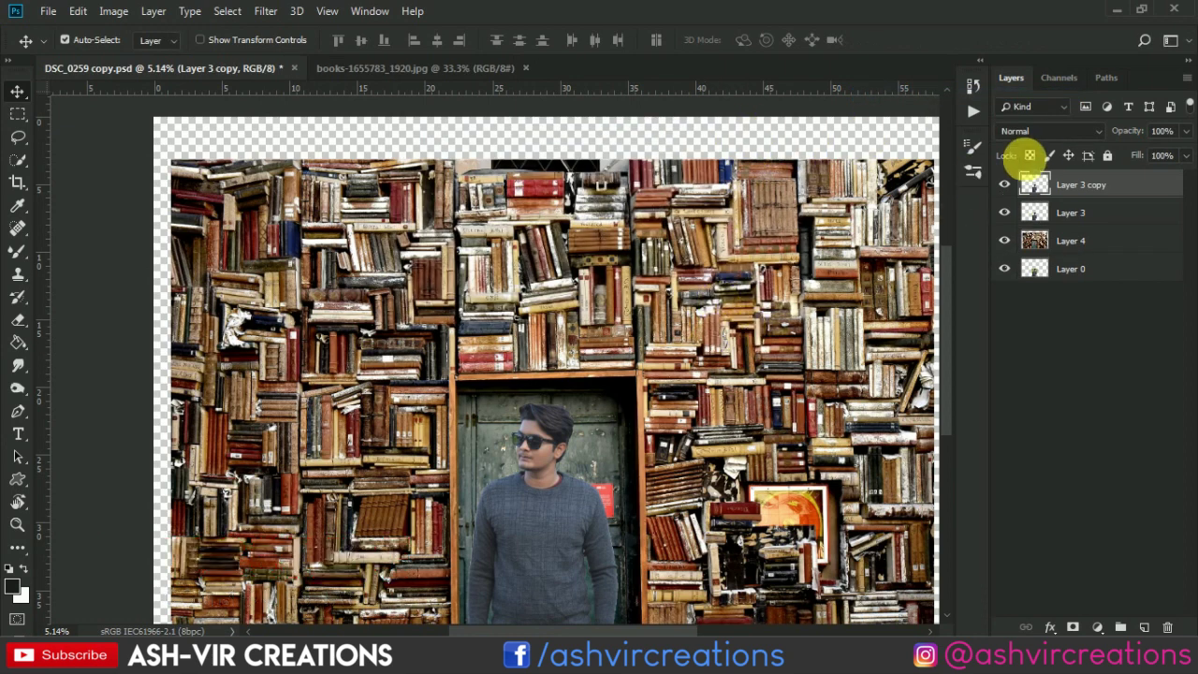
pyautogui.click(1033, 132)
pyautogui.click(1024, 361)
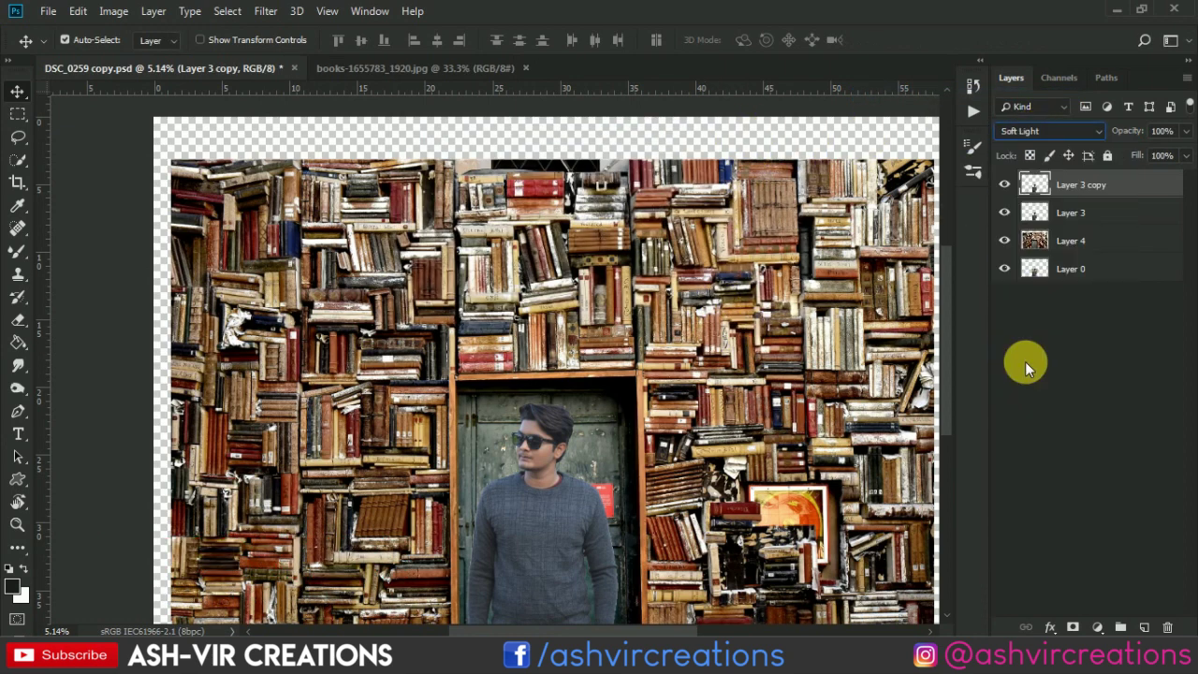
pyautogui.click(1009, 185)
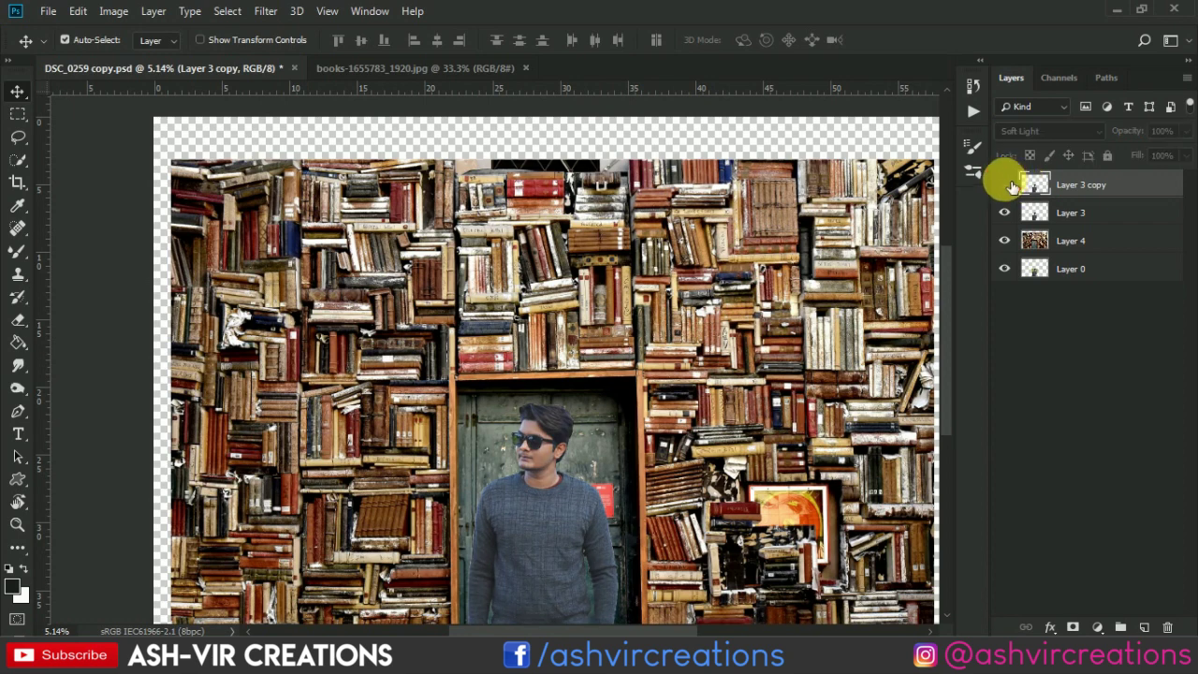
pyautogui.click(1009, 187)
# - Merge Layer 3 into Layer 3 copy and nudge the book-wall Layer 4 slightly left
pyautogui.keyDown('ctrl'); pyautogui.click(1070, 213); pyautogui.keyUp('ctrl')
pyautogui.rightClick(1065, 208)
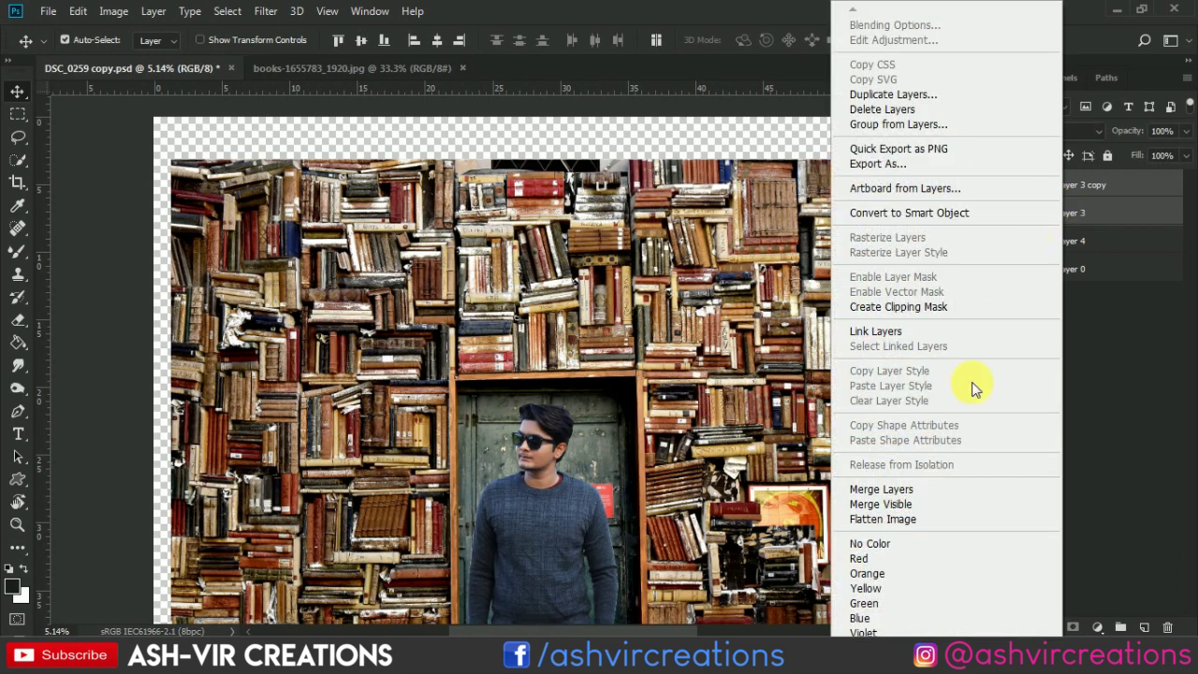
pyautogui.click(942, 490)
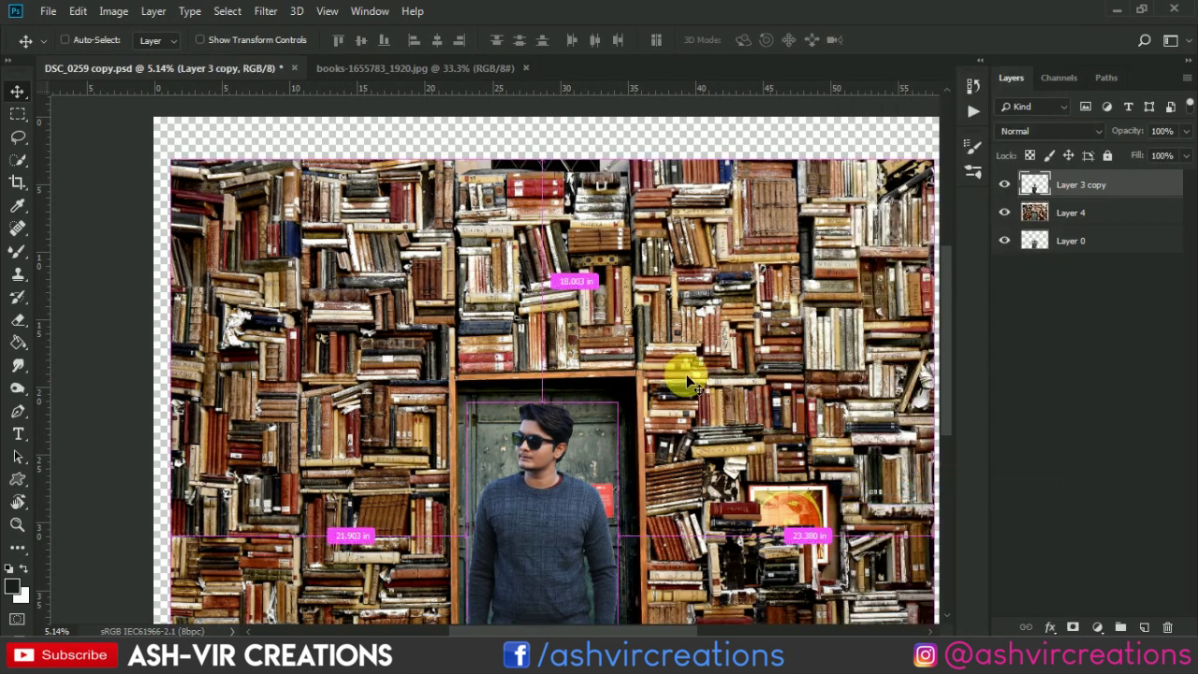
pyautogui.hotkey('ctrl', '-')
pyautogui.hotkey('ctrl', '-')
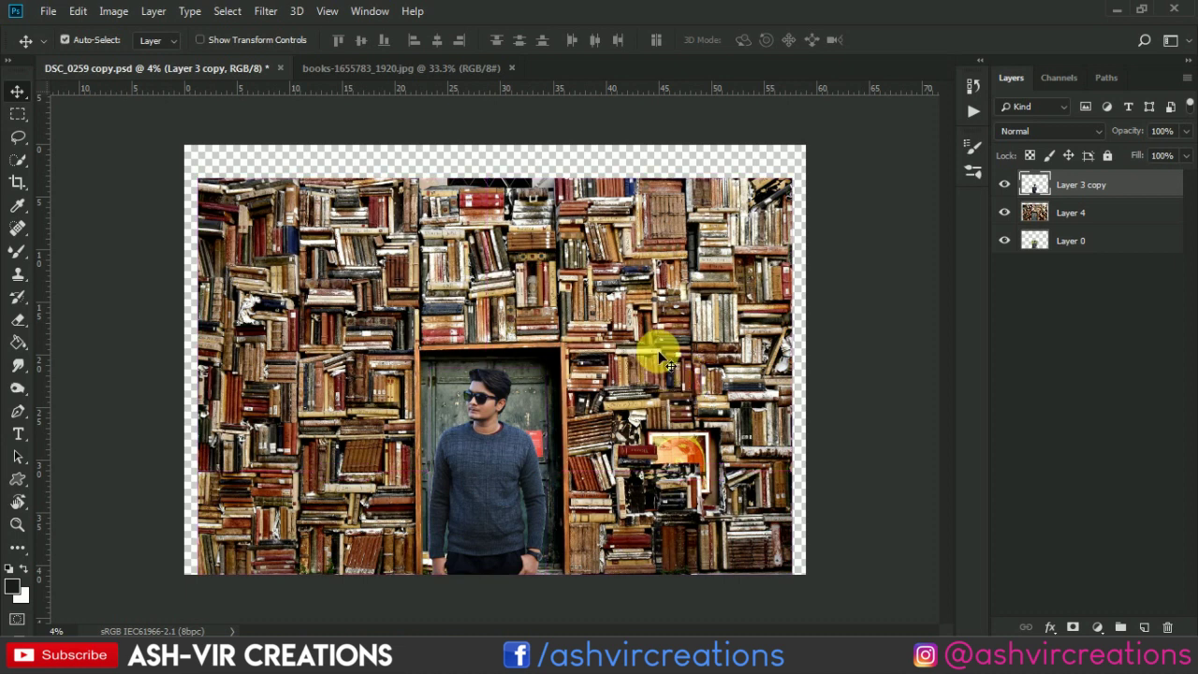
pyautogui.click(653, 353)
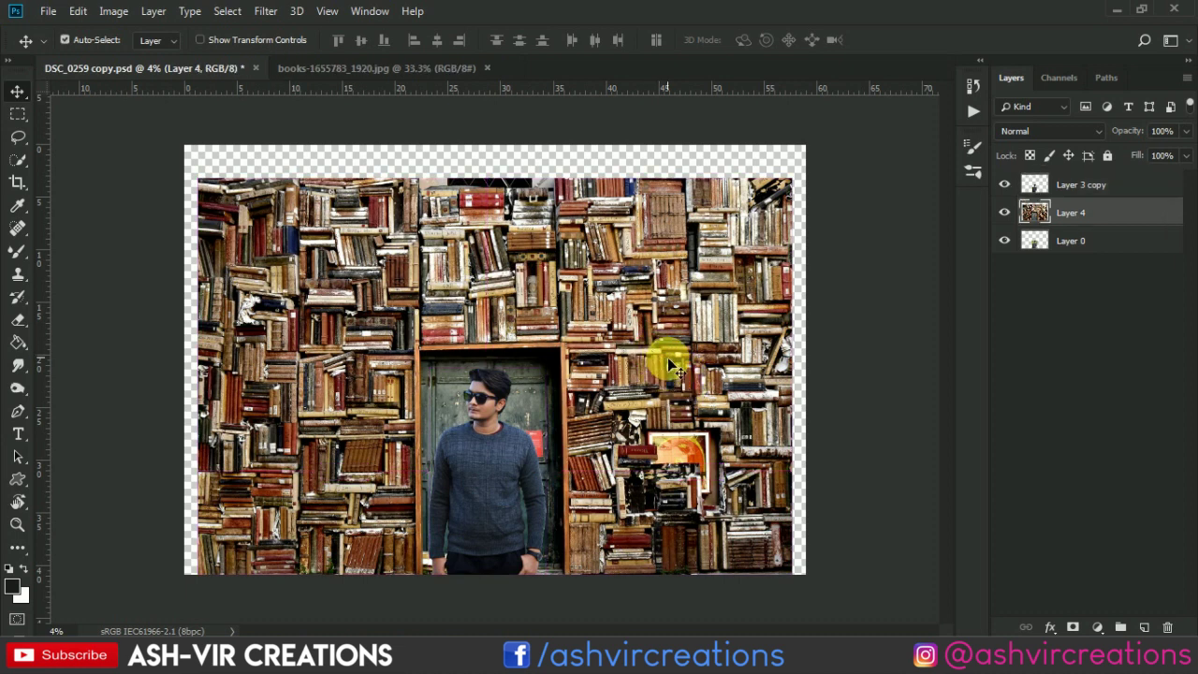
pyautogui.moveTo(669, 360); pyautogui.dragTo(666, 360)
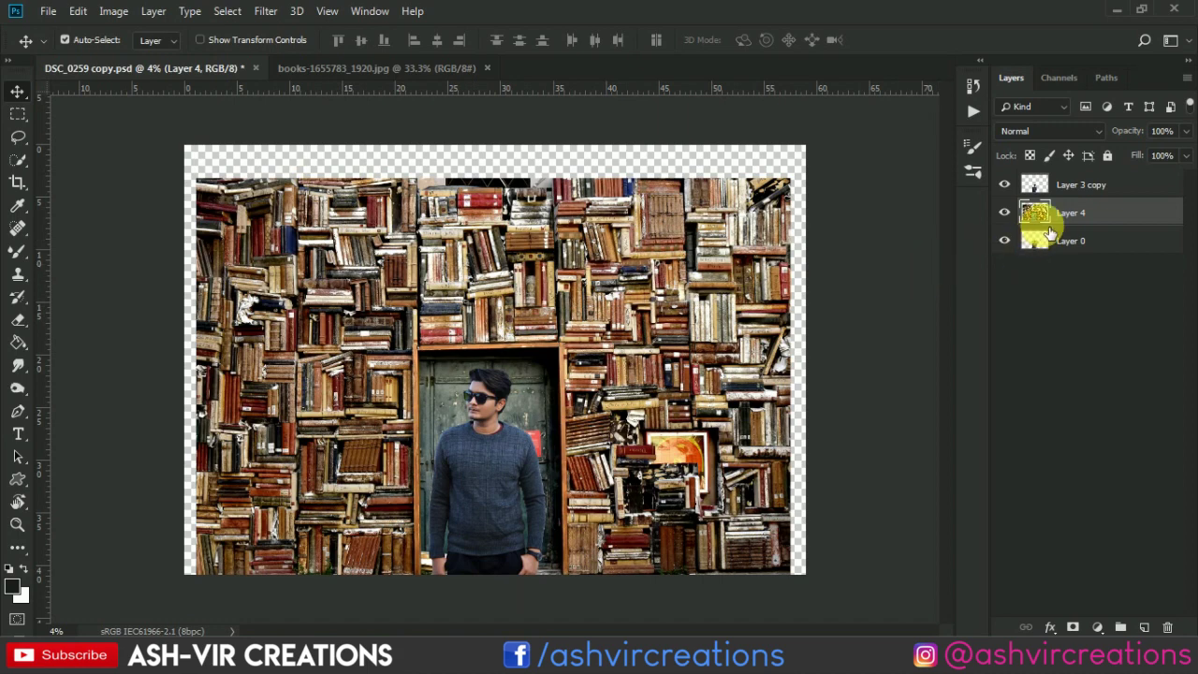
pyautogui.hotkey('ctrl', '0')
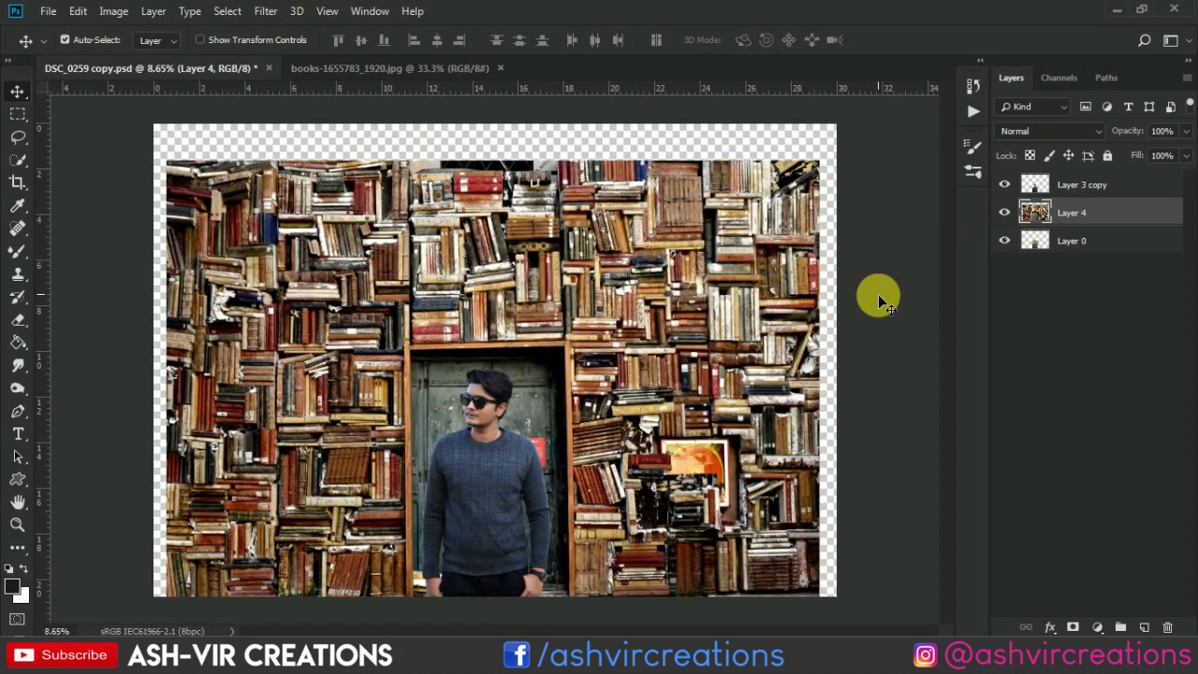
# - Apply a Hexagon Lens Blur of radius 90 to the book-wall Layer 4
pyautogui.click(272, 17)
pyautogui.moveTo(276, 210)
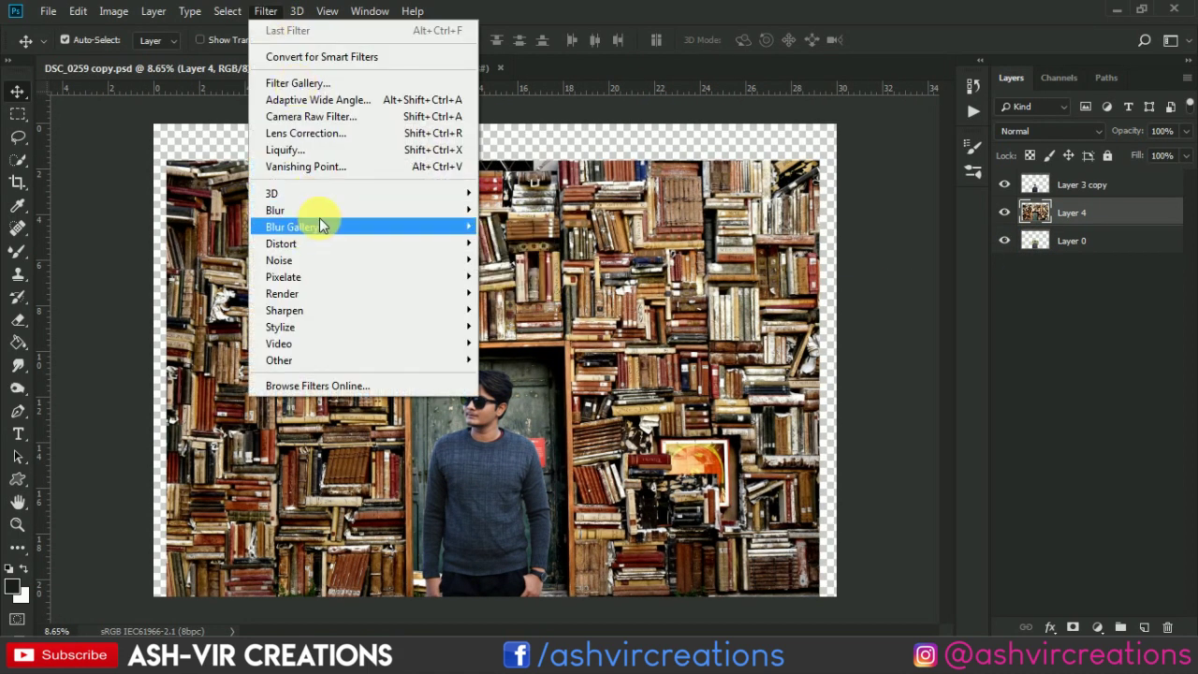
pyautogui.click(513, 294)
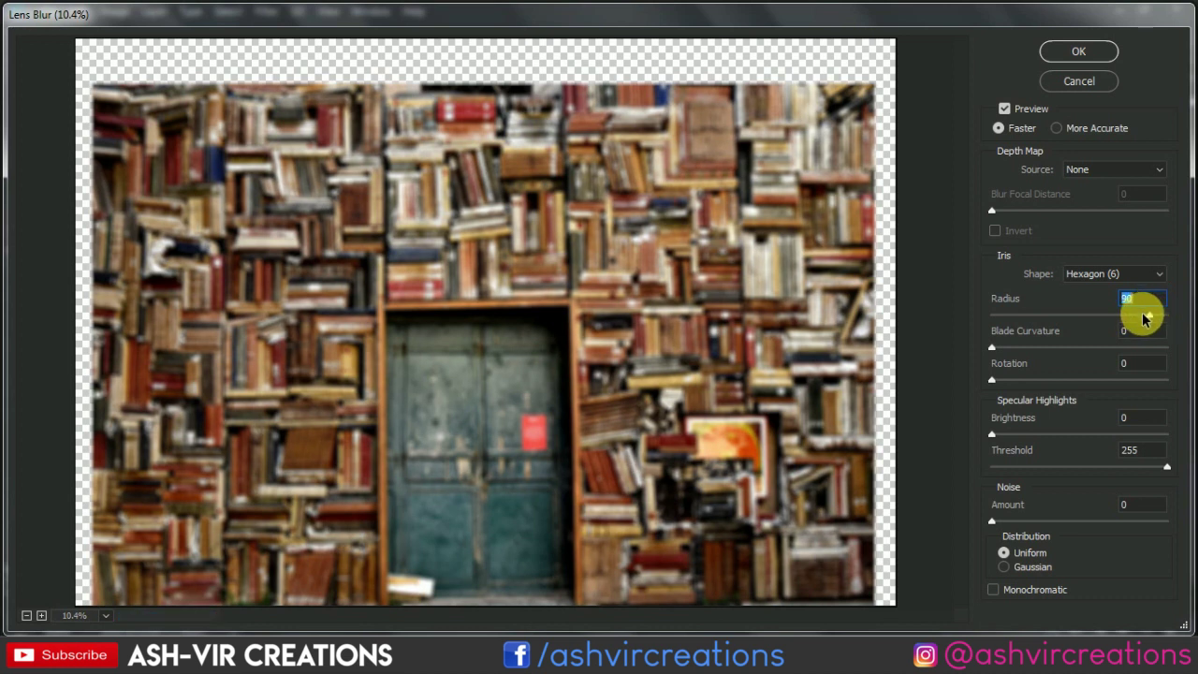
pyautogui.click(1079, 54)
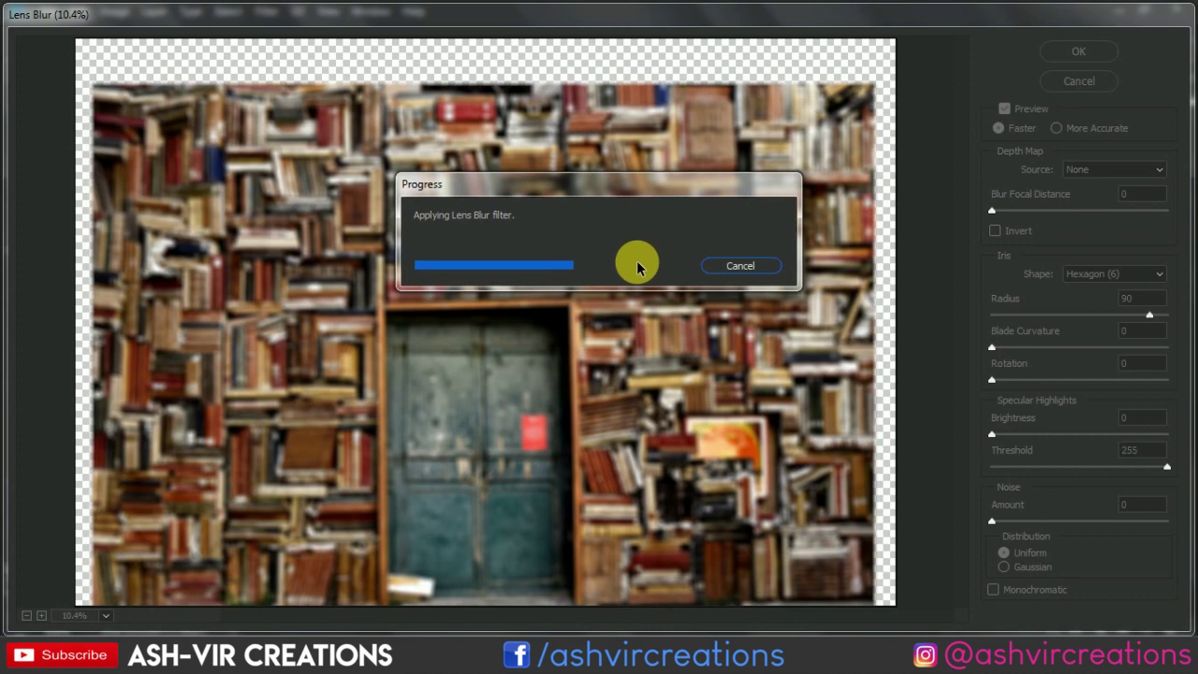
pyautogui.hotkey('ctrl', '0')
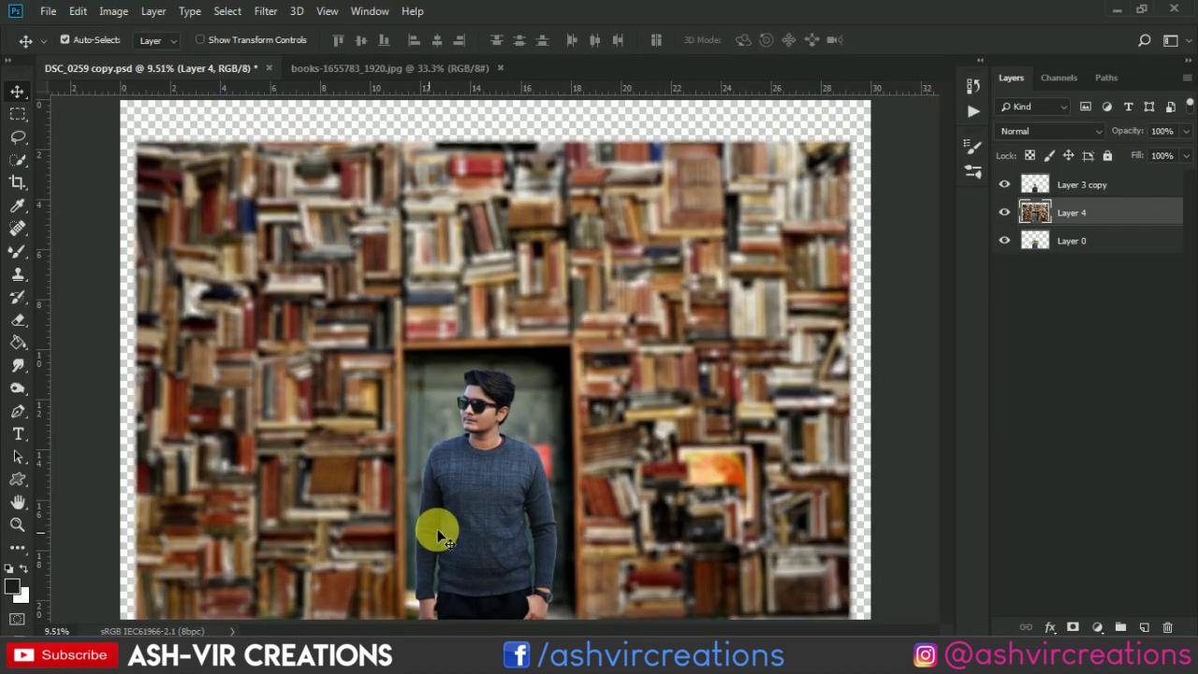
# - Add a Solid Color fill layer in dark green-grey #1a1e1d
pyautogui.scroll(3, 441, 536)
pyautogui.scroll(-2, 446, 520)
pyautogui.scroll(-2, 459, 459)
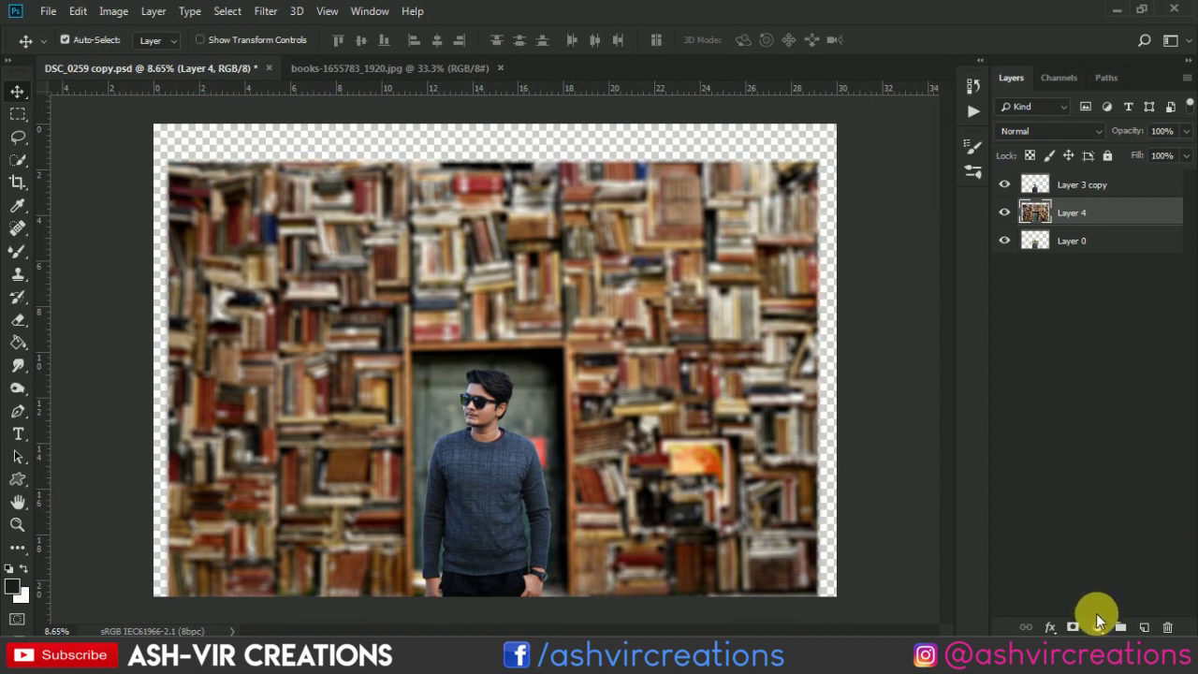
pyautogui.click(1099, 627)
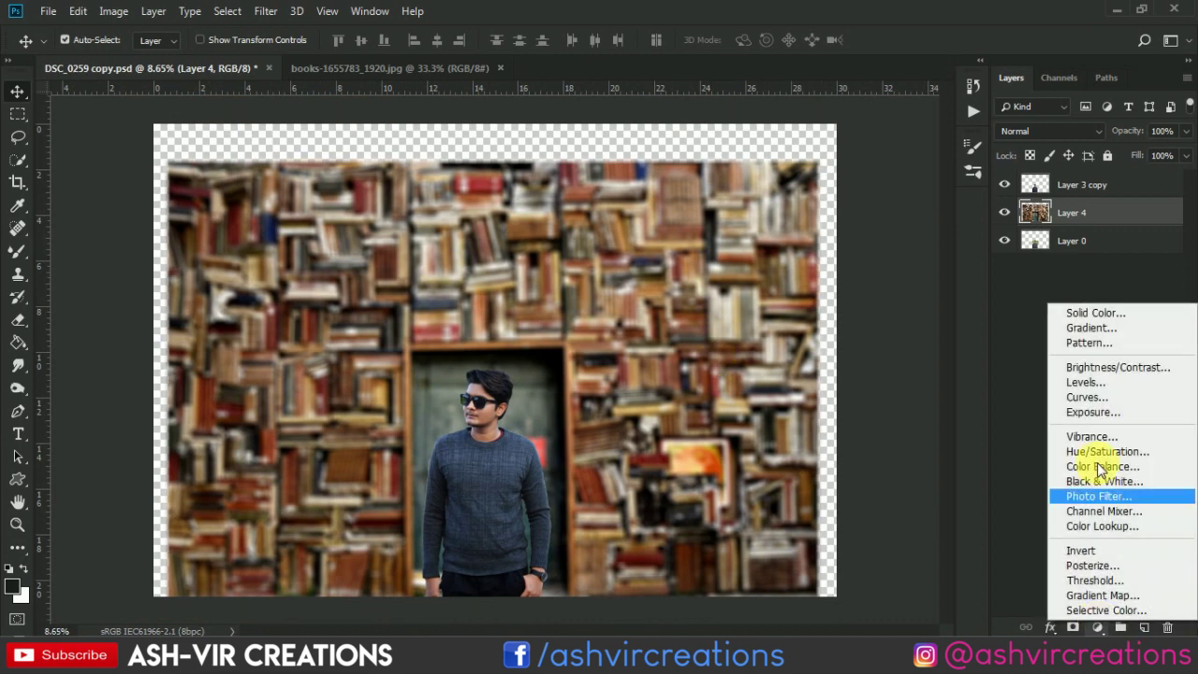
pyautogui.click(1084, 317)
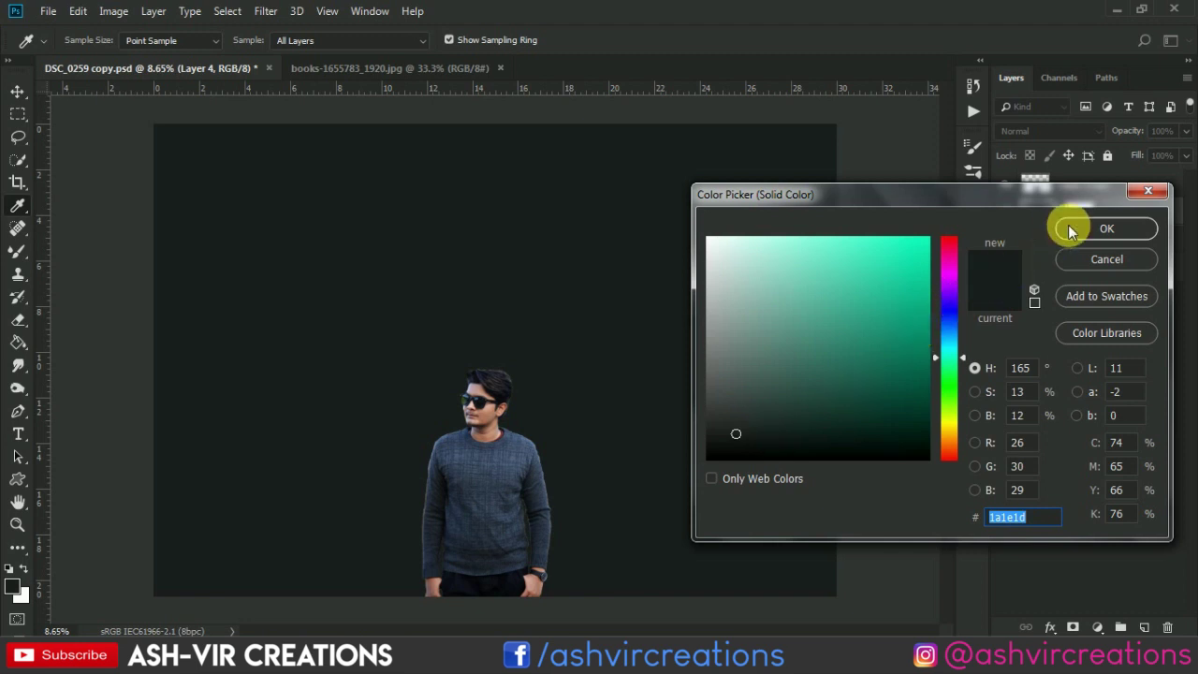
pyautogui.click(1072, 231)
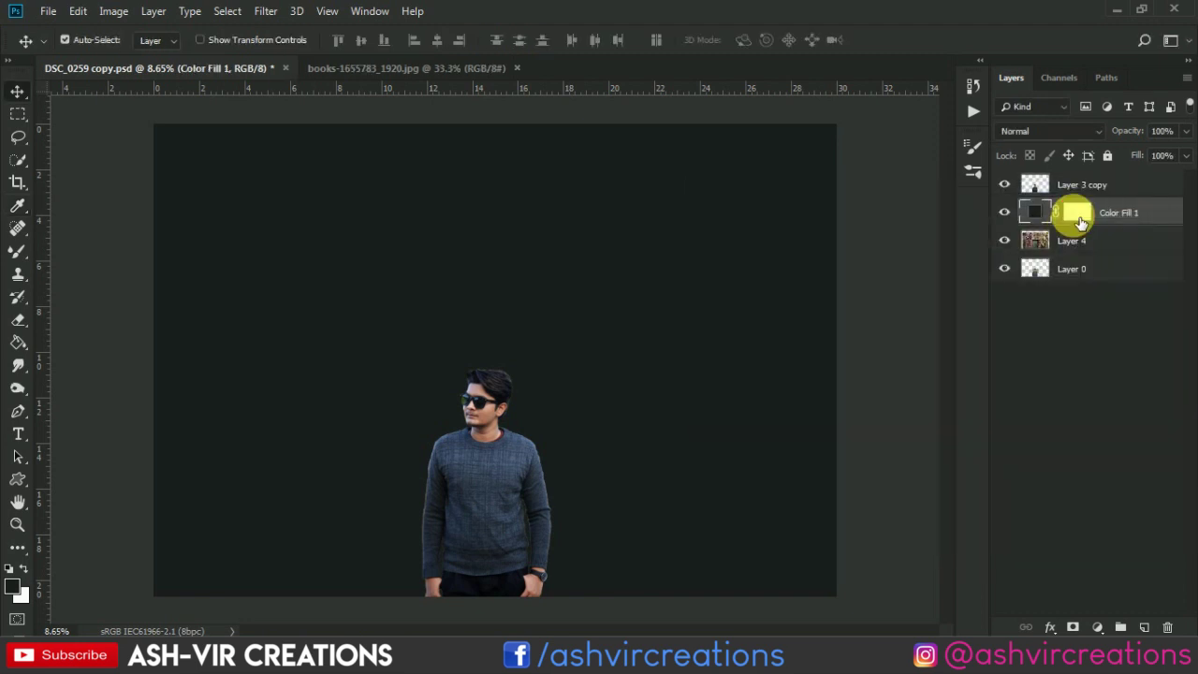
# - Paint the fill layer's mask with a large soft round brush to reveal the man and doorway
pyautogui.rightClick(21, 248)
pyautogui.click(80, 249)
pyautogui.rightClick(413, 292)
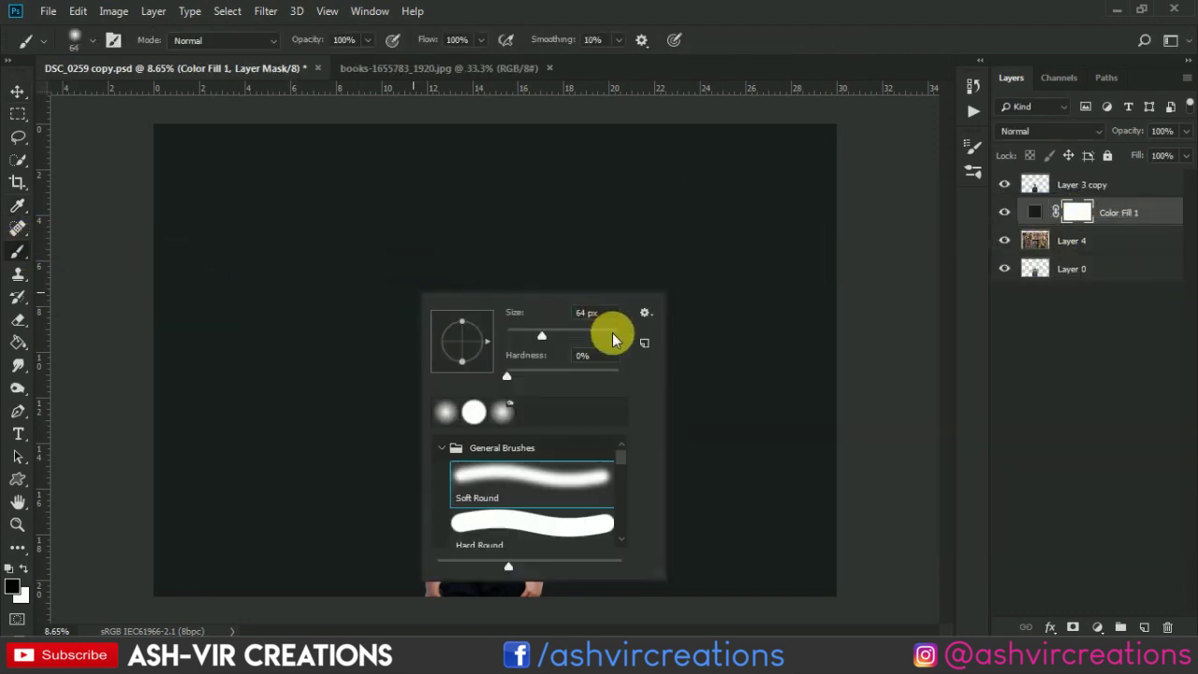
pyautogui.click(613, 339)
pyautogui.press('Return')
pyautogui.moveTo(440, 490)
pyautogui.mouseDown()
pyautogui.moveTo(465, 401)
pyautogui.moveTo(482, 459)
pyautogui.mouseUp()
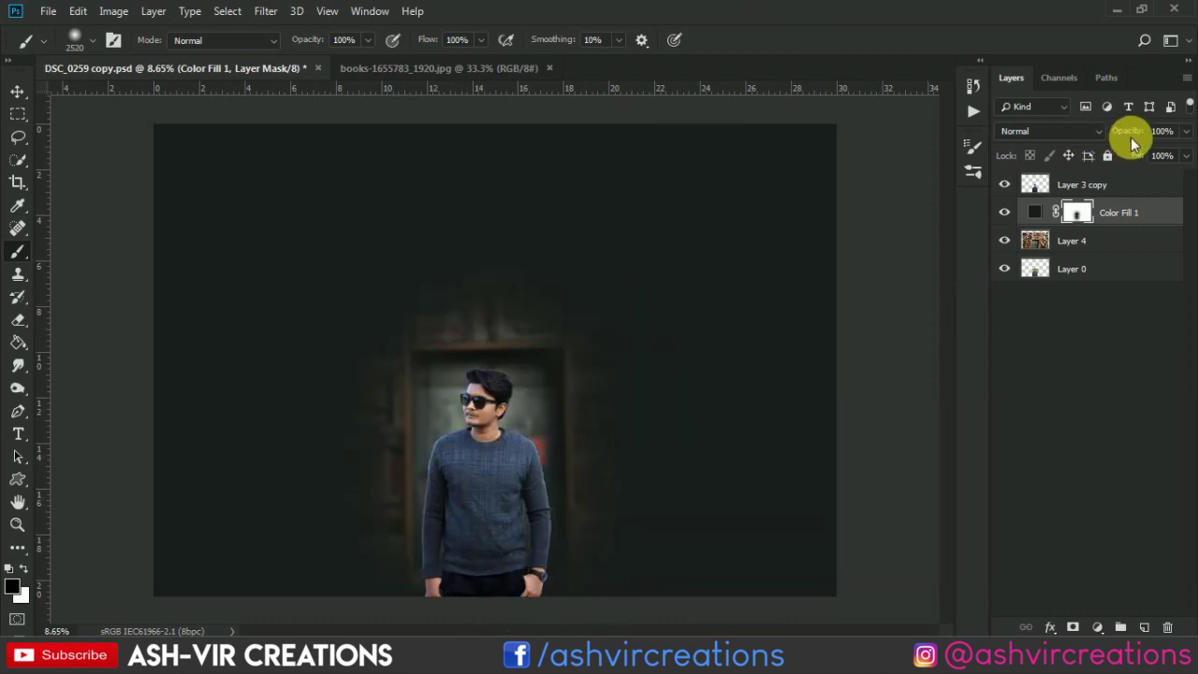
# - Test Multiply blending at 52% opacity on the fill layer, then revert to Normal
pyautogui.click(1048, 131)
pyautogui.click(1026, 192)
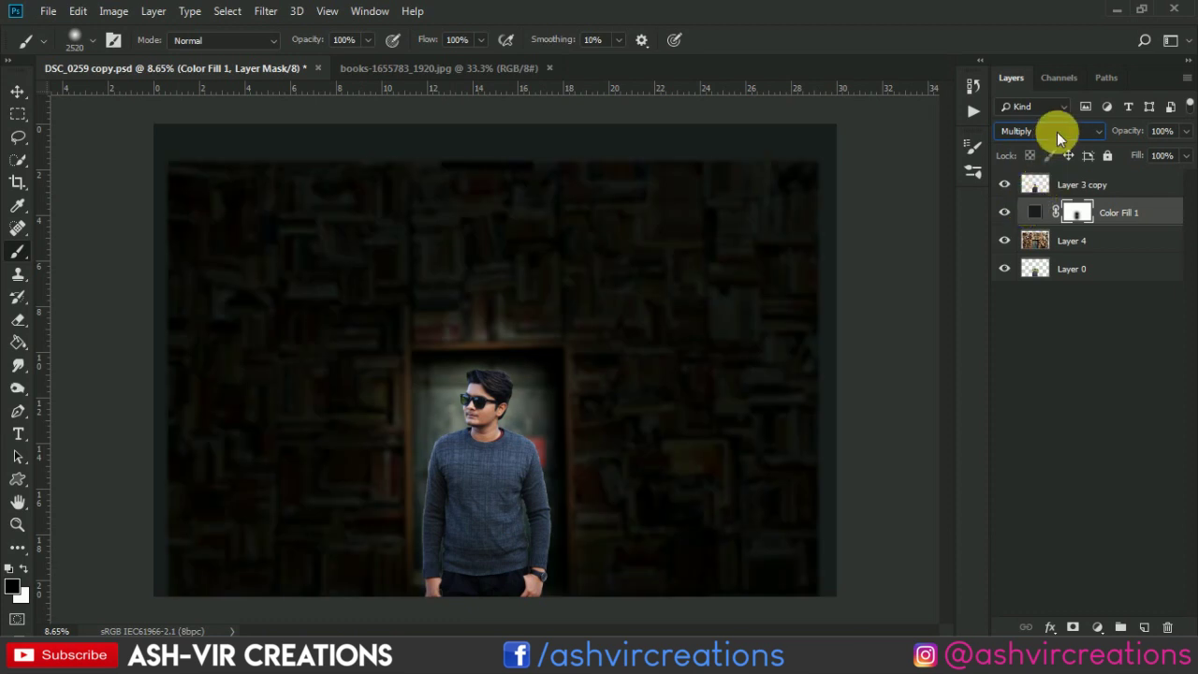
pyautogui.moveTo(1128, 132); pyautogui.dragTo(1086, 134)
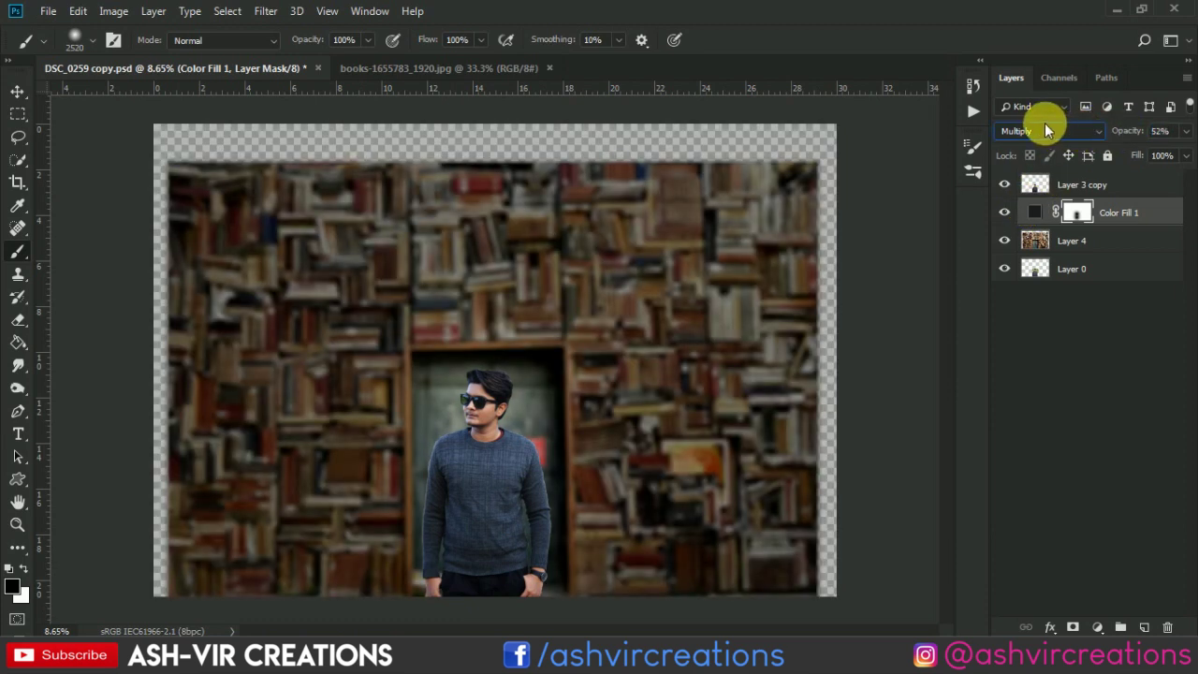
pyautogui.click(1047, 130)
pyautogui.click(1041, 151)
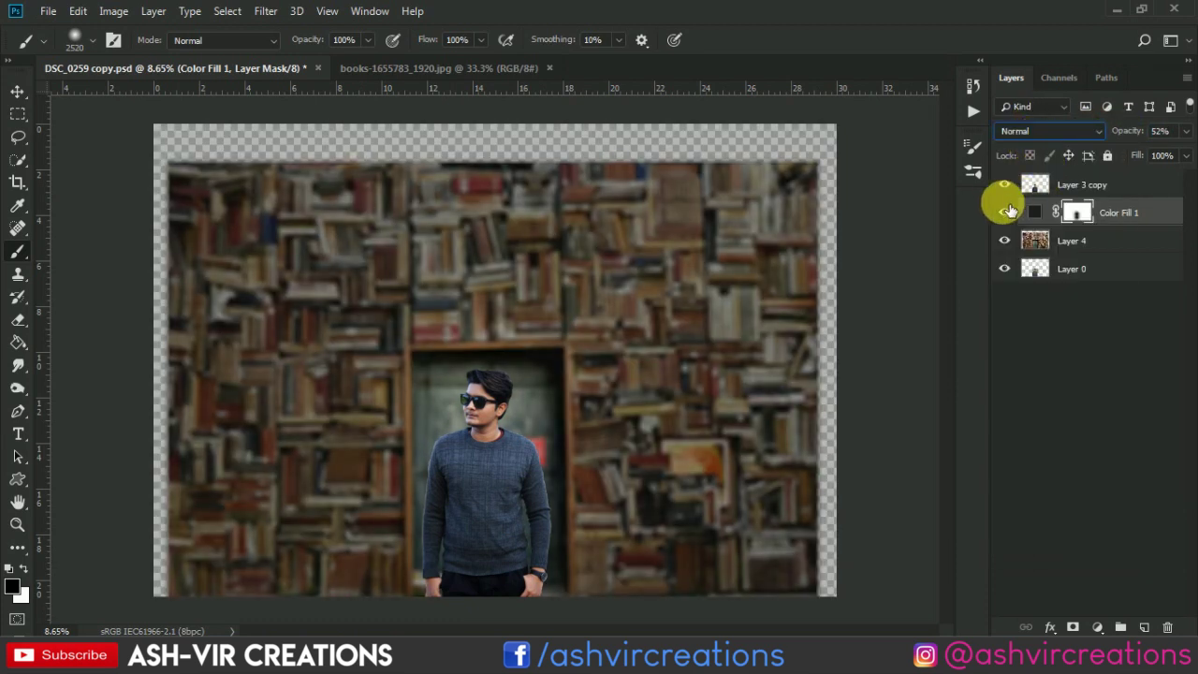
# - Set the brush to white at 13% opacity and toggle the fill layer to compare
pyautogui.click(24, 571)
pyautogui.moveTo(309, 40); pyautogui.dragTo(235, 37)
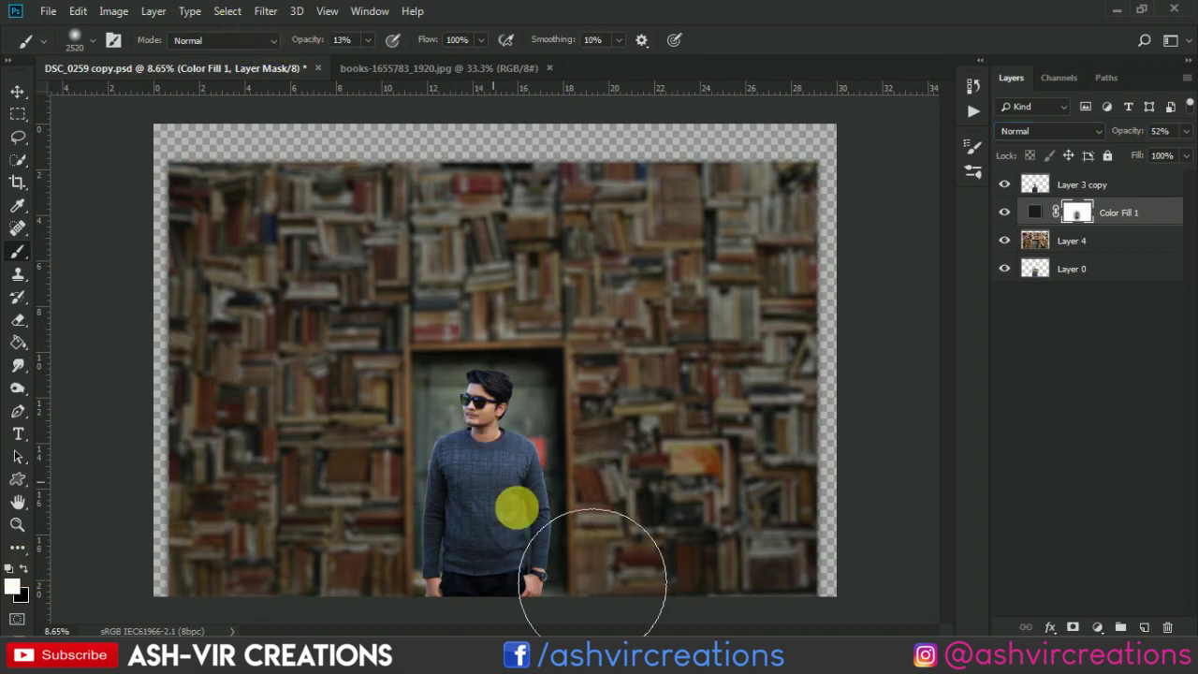
pyautogui.click(1004, 212)
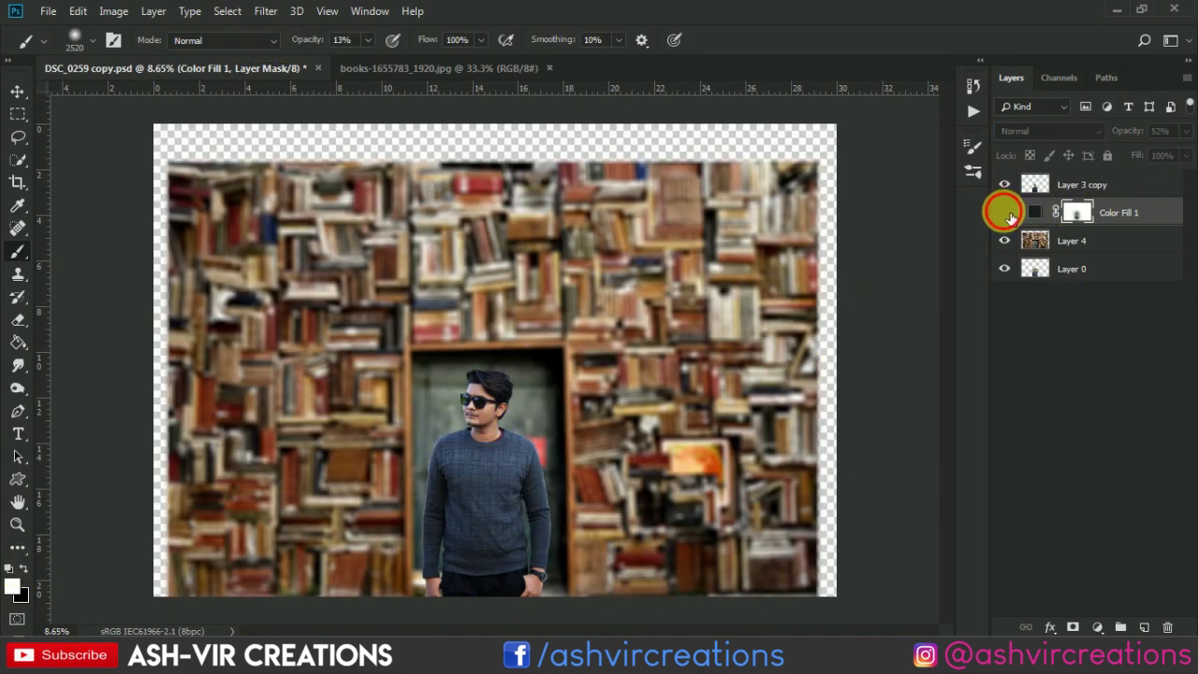
pyautogui.click(1005, 213)
# - Retry Multiply, settle on Normal blending, and set the fill layer opacity to 43%
pyautogui.click(1049, 131)
pyautogui.click(1028, 194)
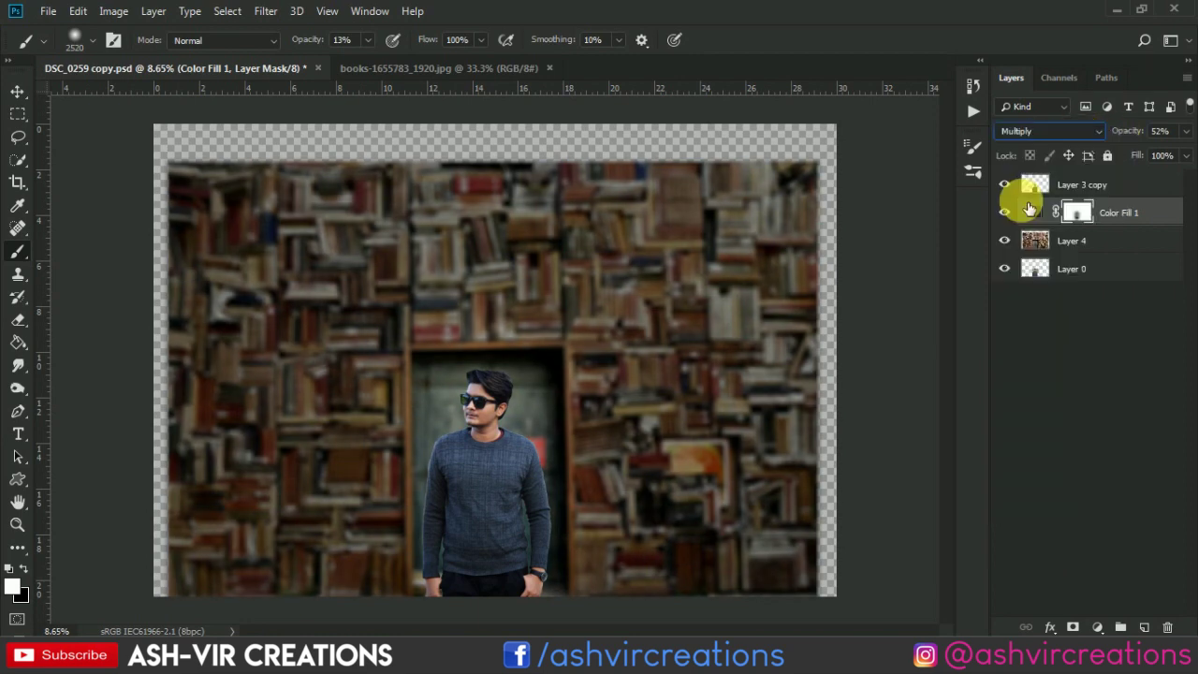
pyautogui.click(1027, 131)
pyautogui.click(1020, 148)
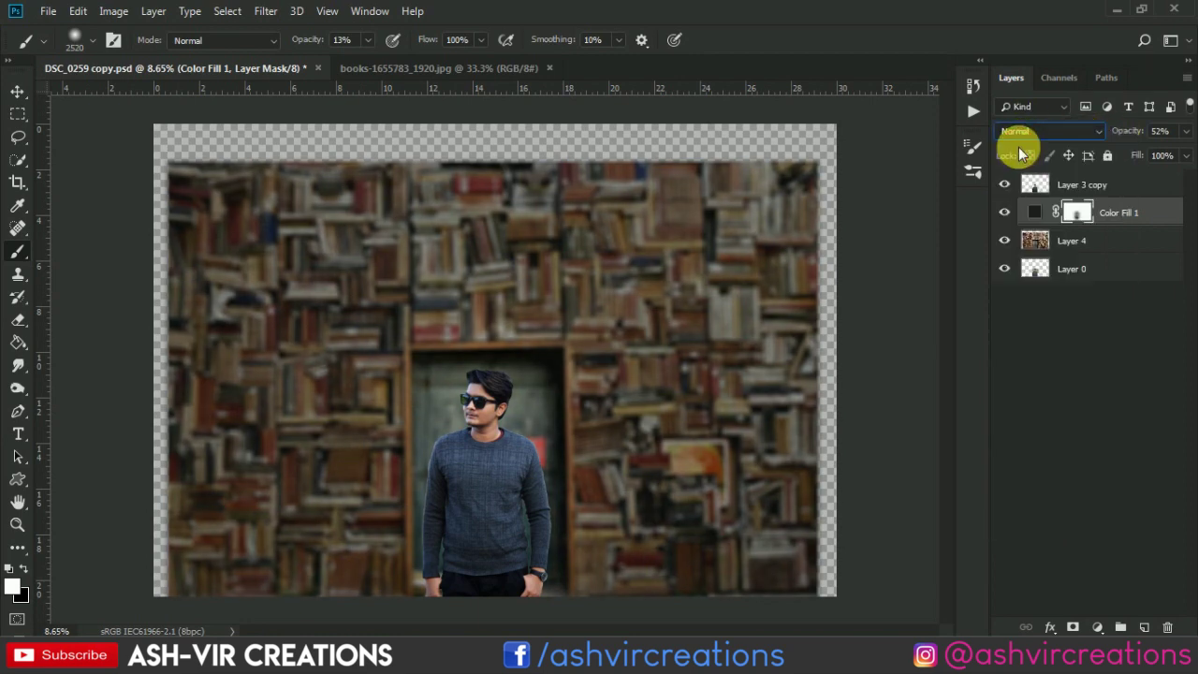
pyautogui.moveTo(1144, 134)
pyautogui.mouseDown()
pyautogui.moveTo(1122, 137)
pyautogui.moveTo(1133, 137)
pyautogui.mouseUp()
pyautogui.click(1004, 213)
# - Switch to the Move tool and dismiss the view options
pyautogui.click(1004, 213)
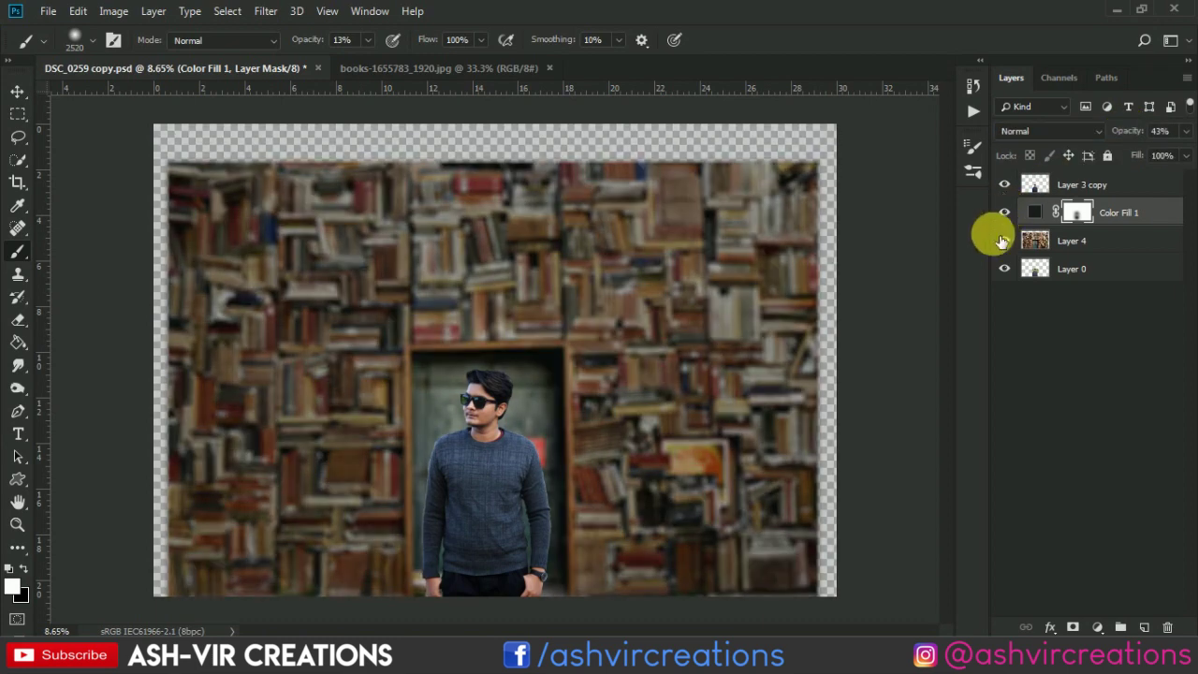
pyautogui.press('v')
pyautogui.click(326, 10)
pyautogui.click(97, 130)
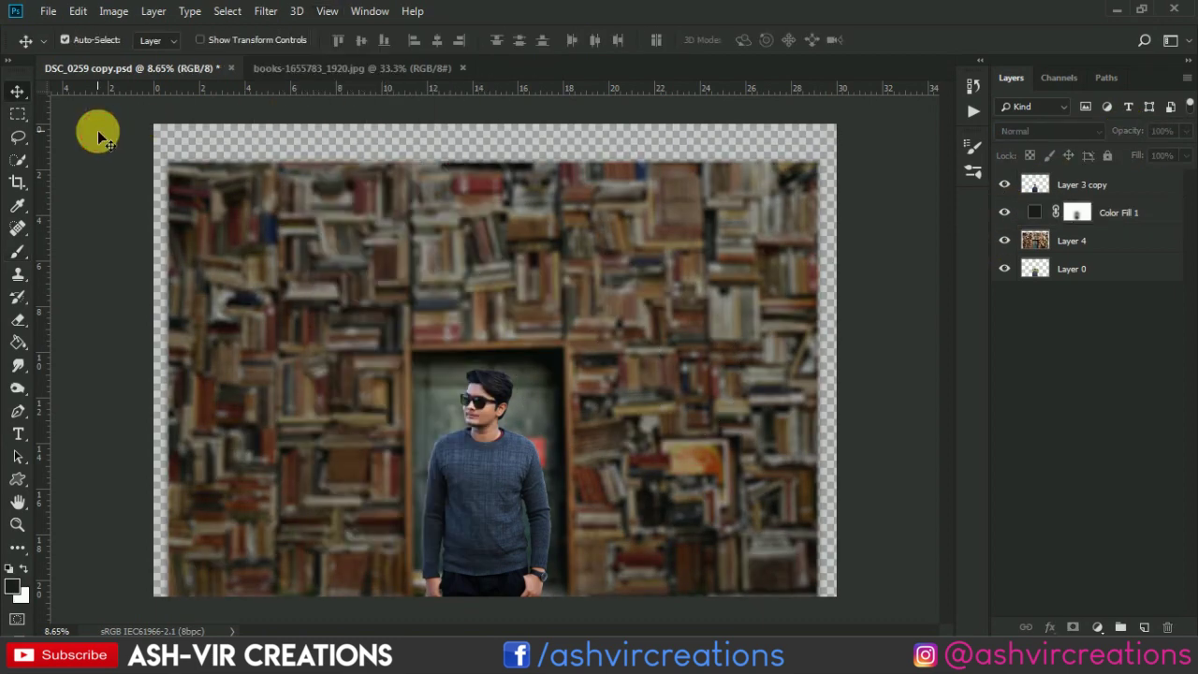
# - Open books.jpg and drag the book stack into the portrait composite
pyautogui.click(48, 10)
pyautogui.click(65, 51)
pyautogui.doubleClick(473, 215)
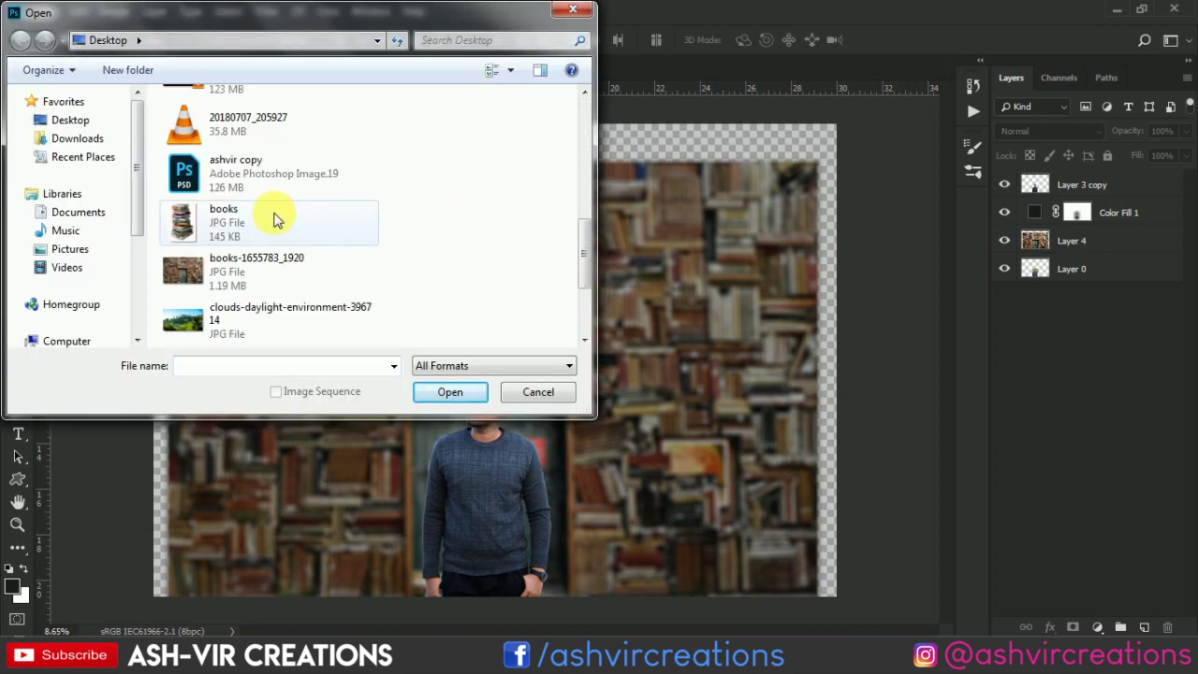
pyautogui.doubleClick(262, 211)
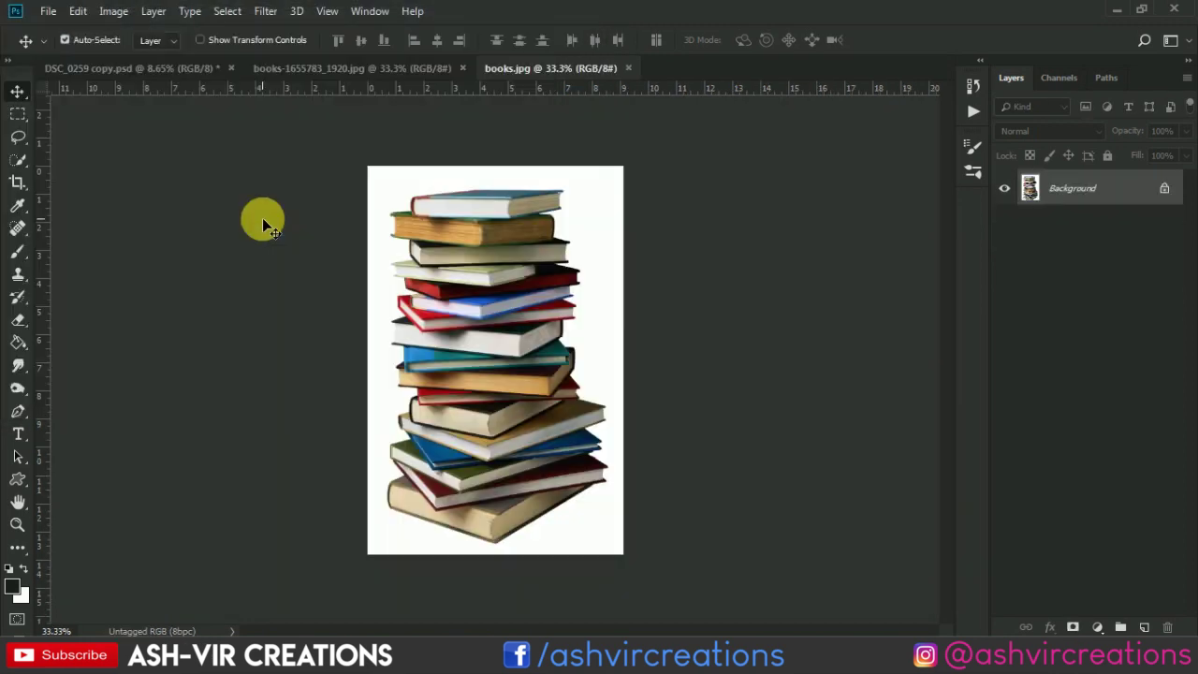
pyautogui.click(334, 69)
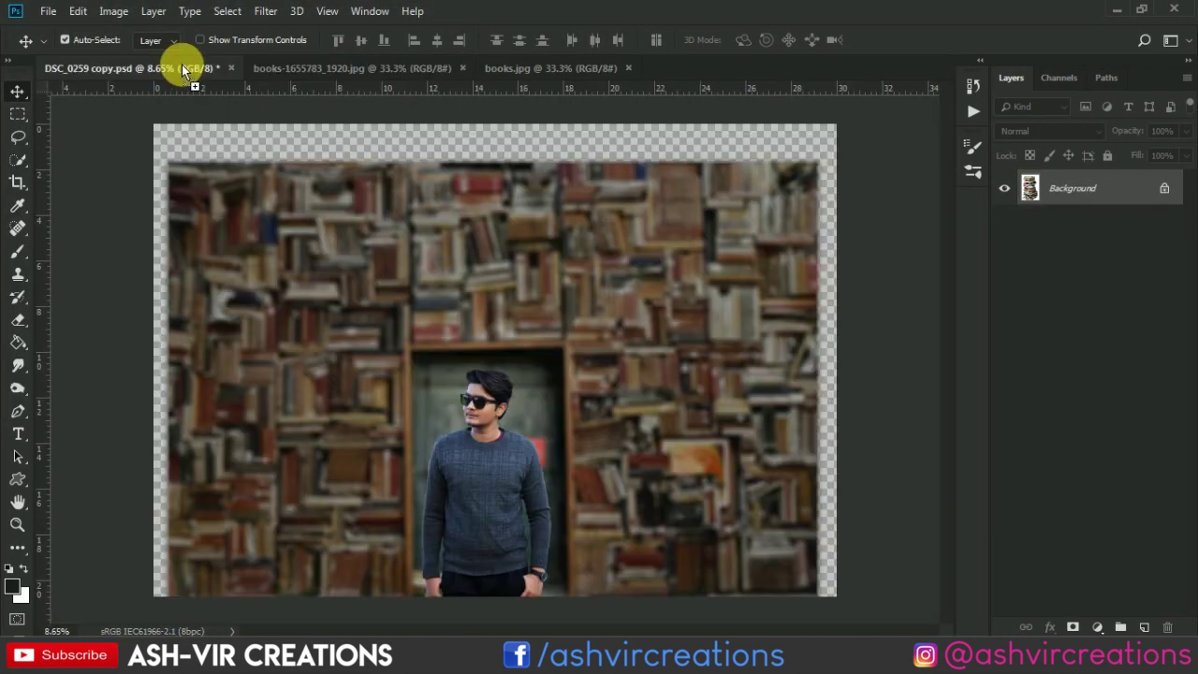
pyautogui.moveTo(188, 80); pyautogui.dragTo(415, 193)
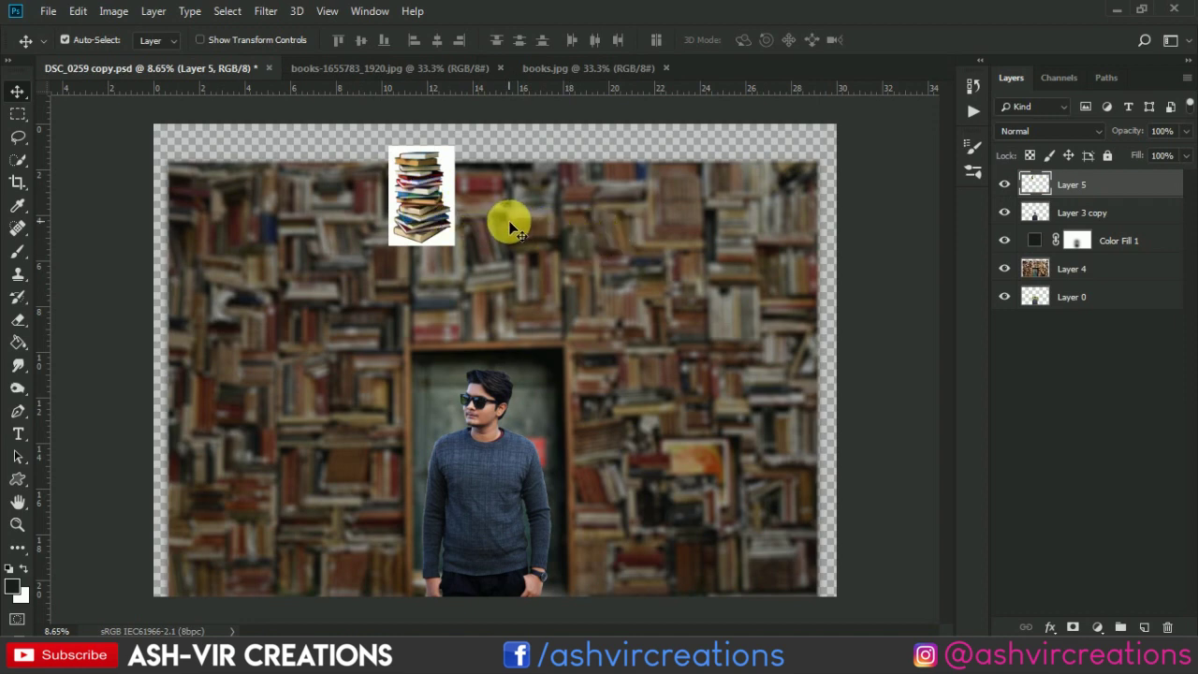
# - Cut out the book stack with a colour-based selection and Delete, then move it toward the centre
pyautogui.click(18, 159)
pyautogui.click(103, 174)
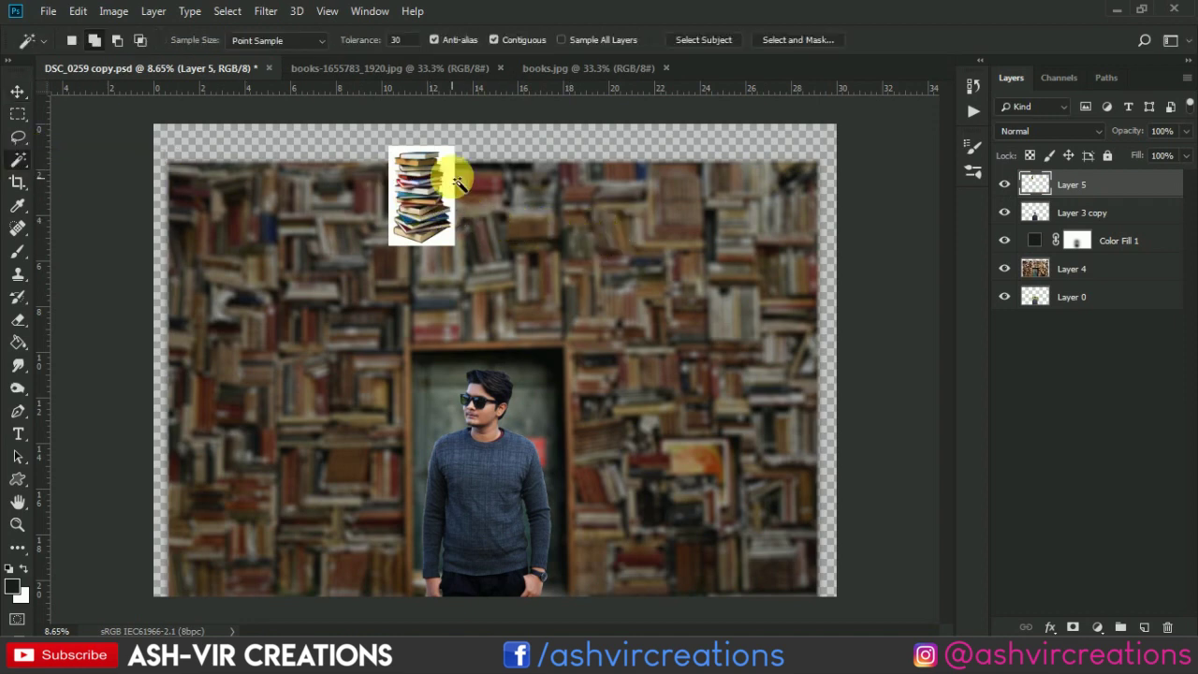
pyautogui.scroll(3, 446, 187)
pyautogui.scroll(-3, 436, 184)
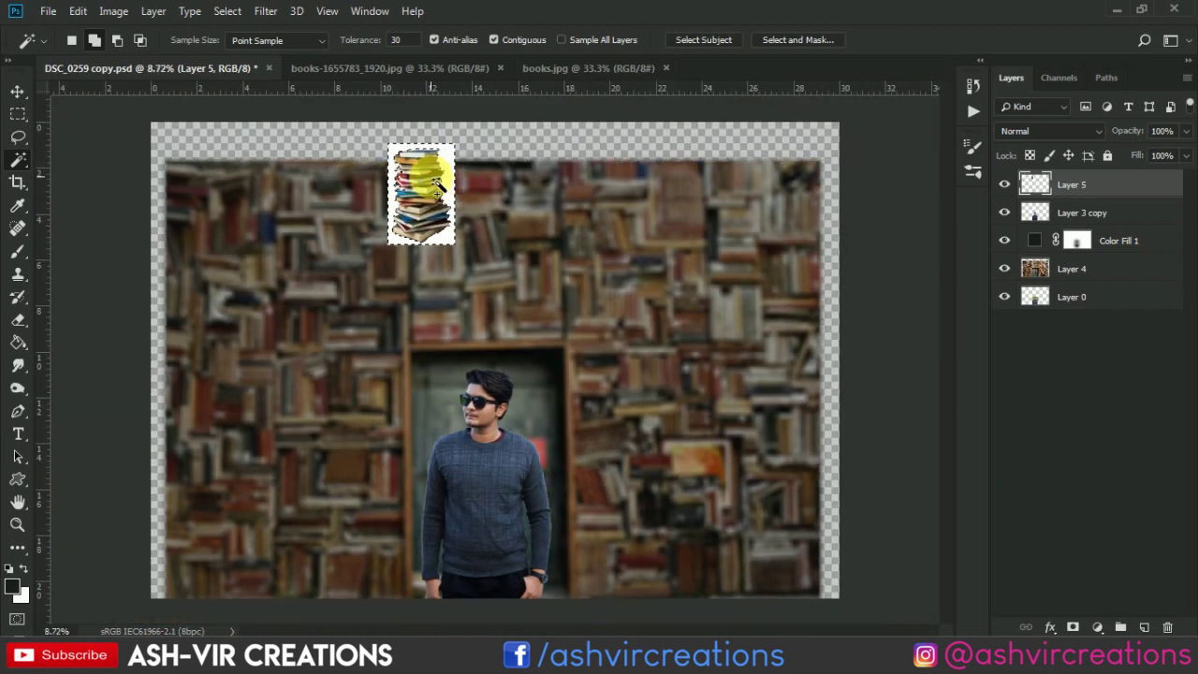
pyautogui.click(430, 179)
pyautogui.press('Delete')
pyautogui.press('b')
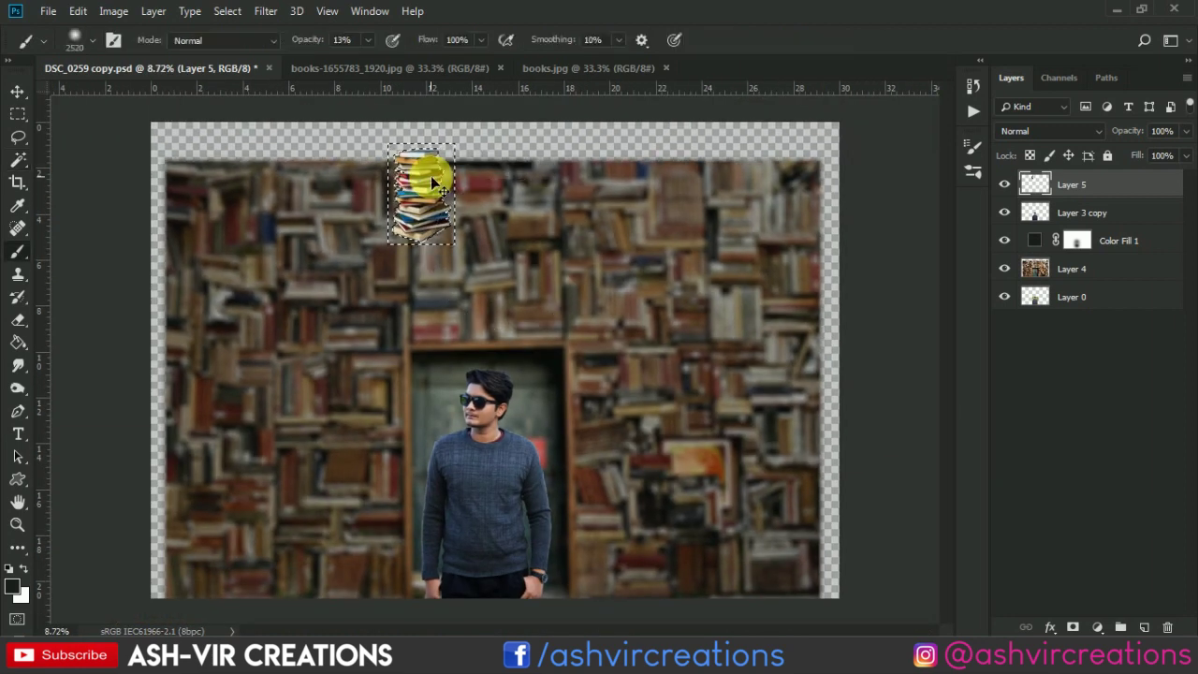
pyautogui.hotkey('ctrl', 'd')
pyautogui.press('v')
pyautogui.moveTo(432, 182); pyautogui.dragTo(575, 297)
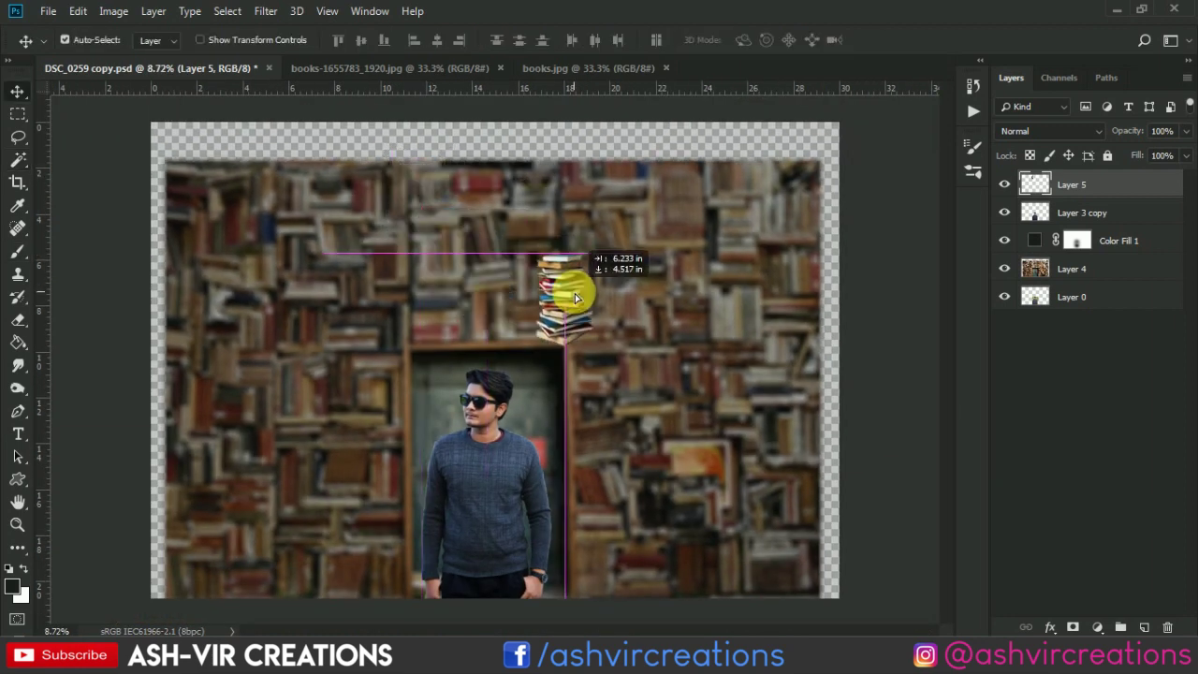
# - Scale the book stack down with Free Transform and place it beside the man's left side
pyautogui.click(78, 11)
pyautogui.click(131, 374)
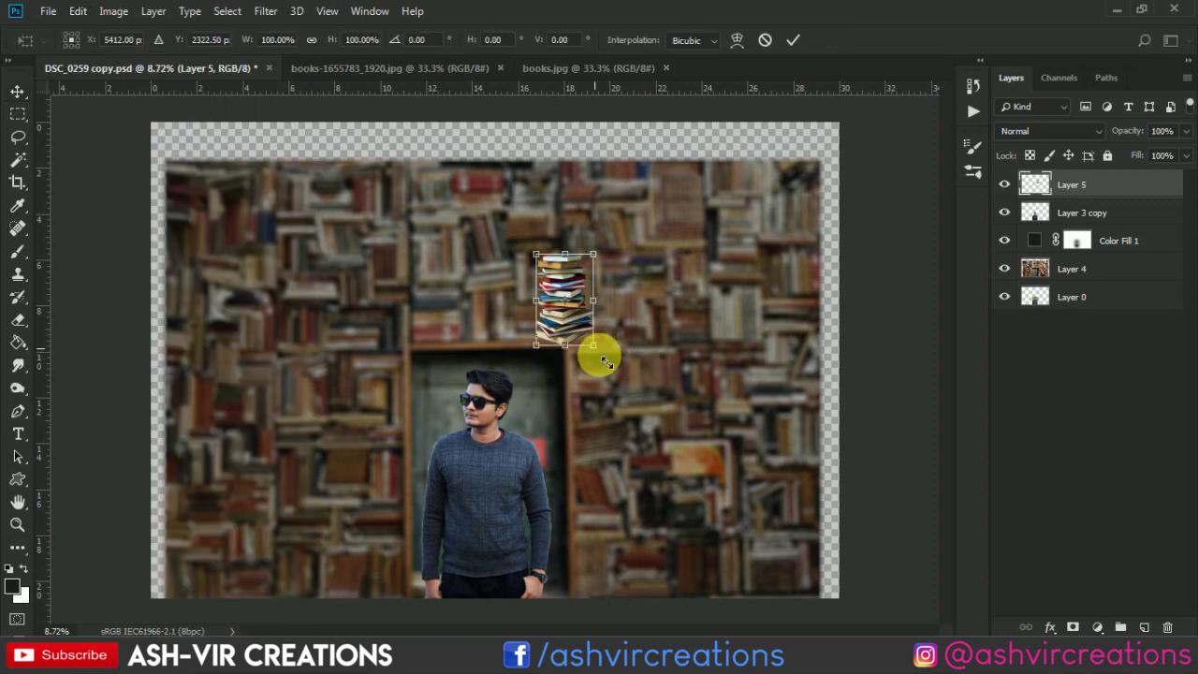
pyautogui.hotkey('ctrl', '-')
pyautogui.moveTo(562, 350)
pyautogui.mouseDown()
pyautogui.moveTo(551, 322)
pyautogui.moveTo(435, 515)
pyautogui.mouseUp()
pyautogui.press('Return')
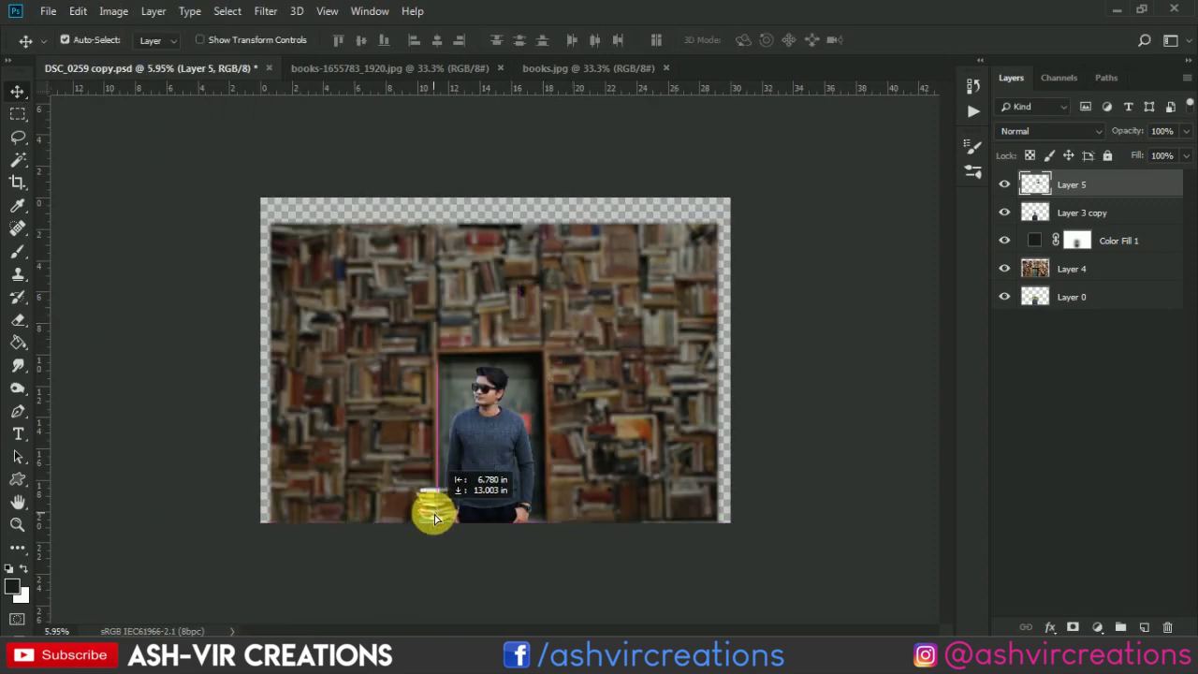
pyautogui.hotkey('ctrl', '+')
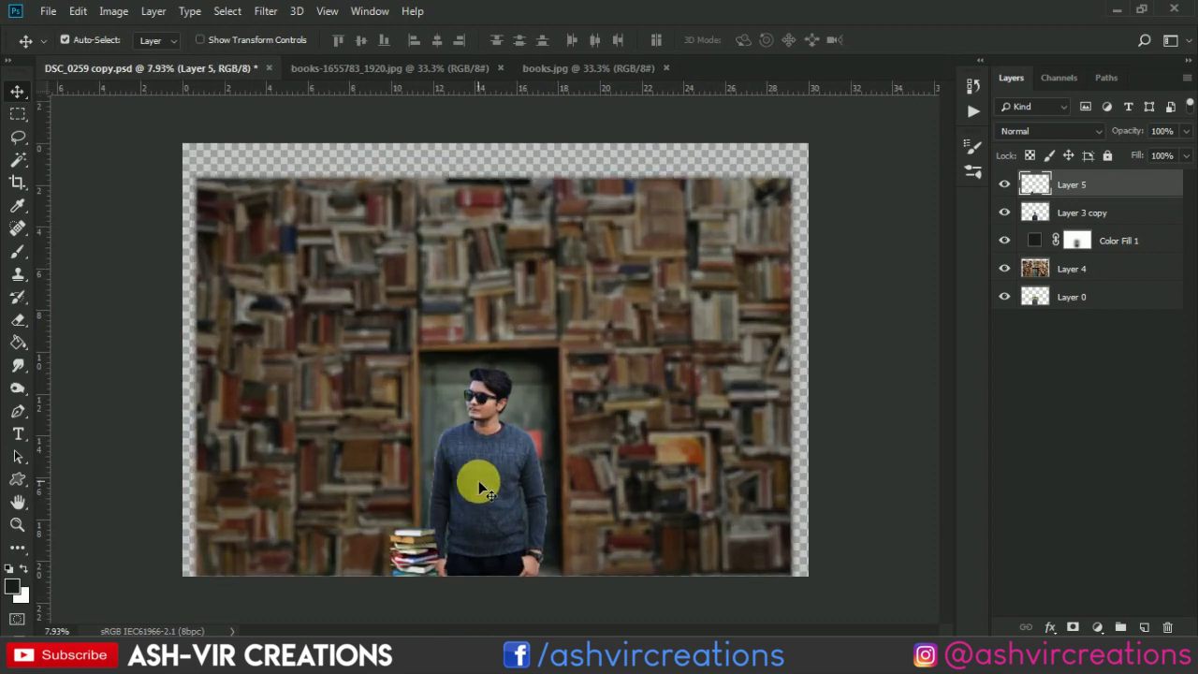
pyautogui.scroll(-1, 479, 480)
pyautogui.scroll(2, 419, 575)
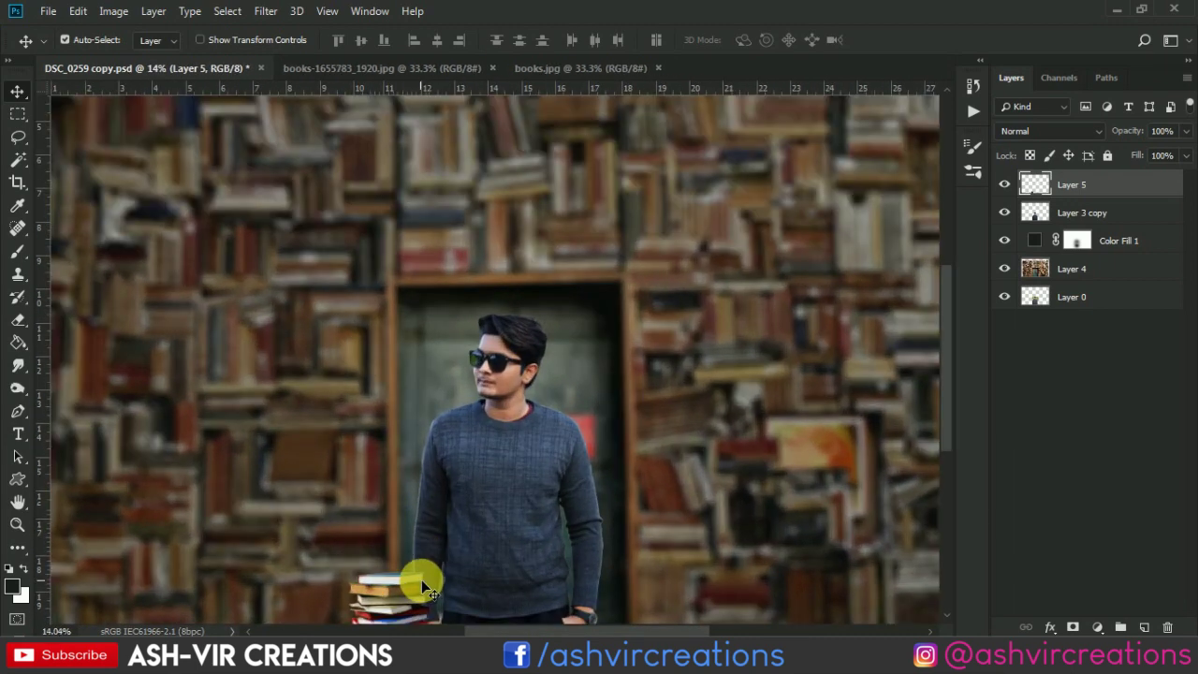
pyautogui.scroll(1, 422, 524)
pyautogui.moveTo(428, 437)
pyautogui.mouseDown()
pyautogui.moveTo(413, 470)
pyautogui.moveTo(353, 329)
pyautogui.mouseUp()
# - Apply a Gaussian Blur to the book stack
pyautogui.click(265, 11)
pyautogui.moveTo(281, 209)
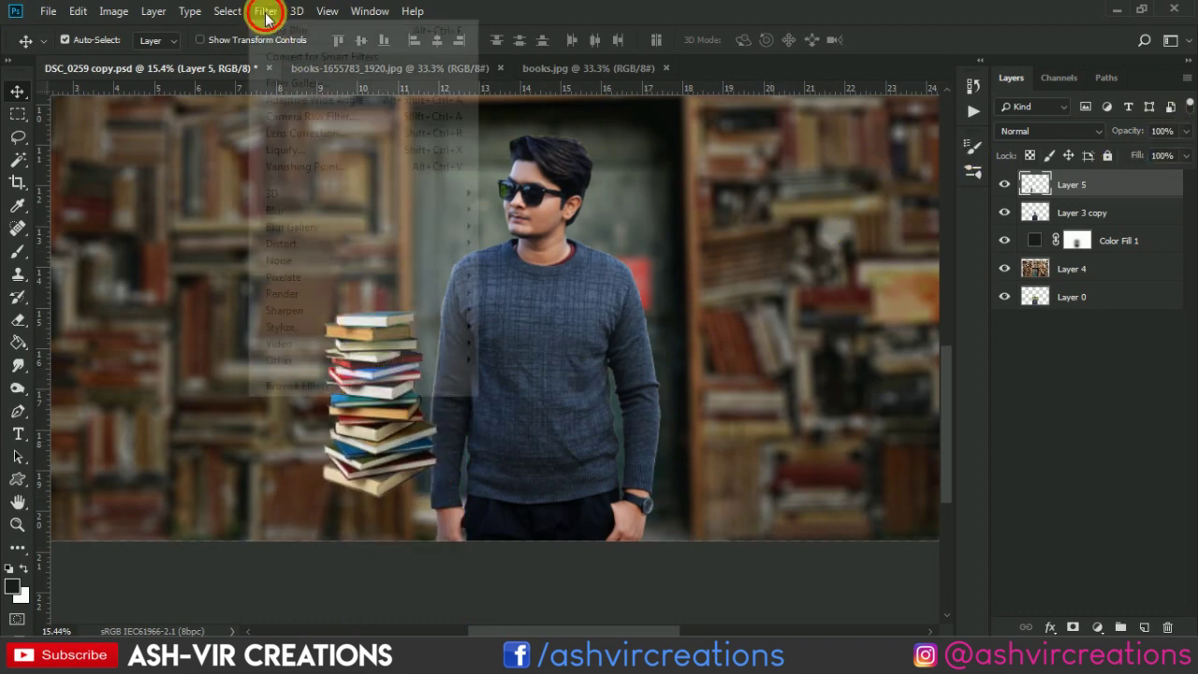
pyautogui.click(525, 276)
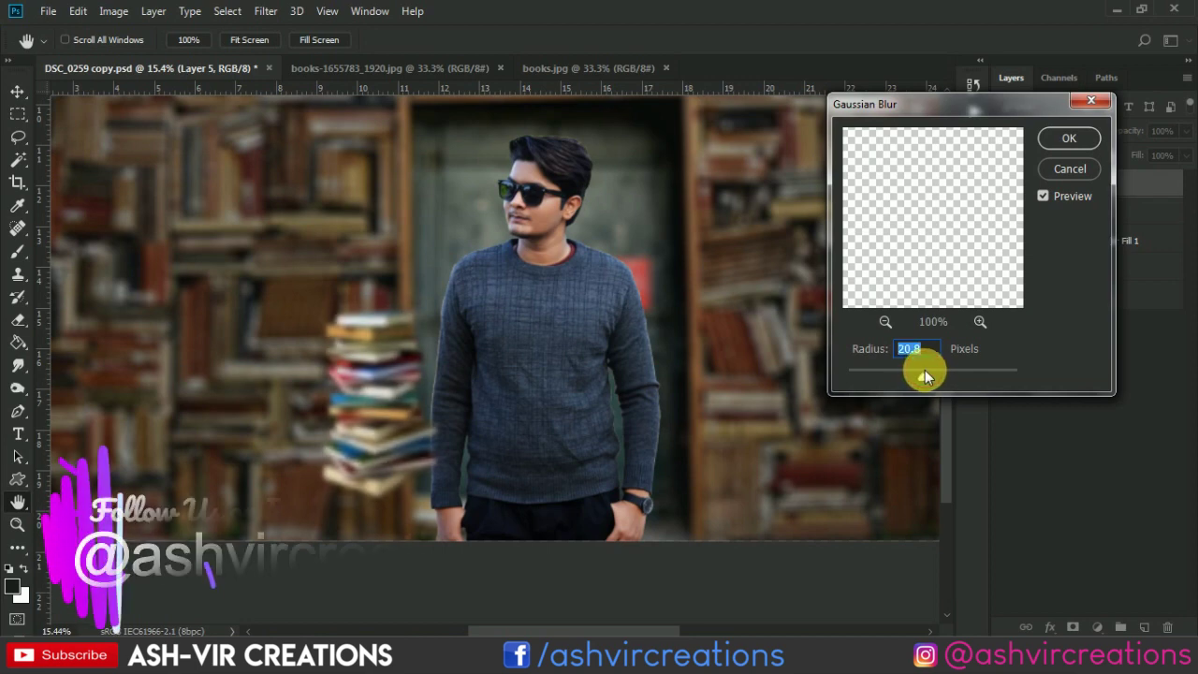
pyautogui.click(1069, 139)
# - Enlarge the blurred stack to about 163% with Free Transform and reposition it lower left
pyautogui.click(77, 11)
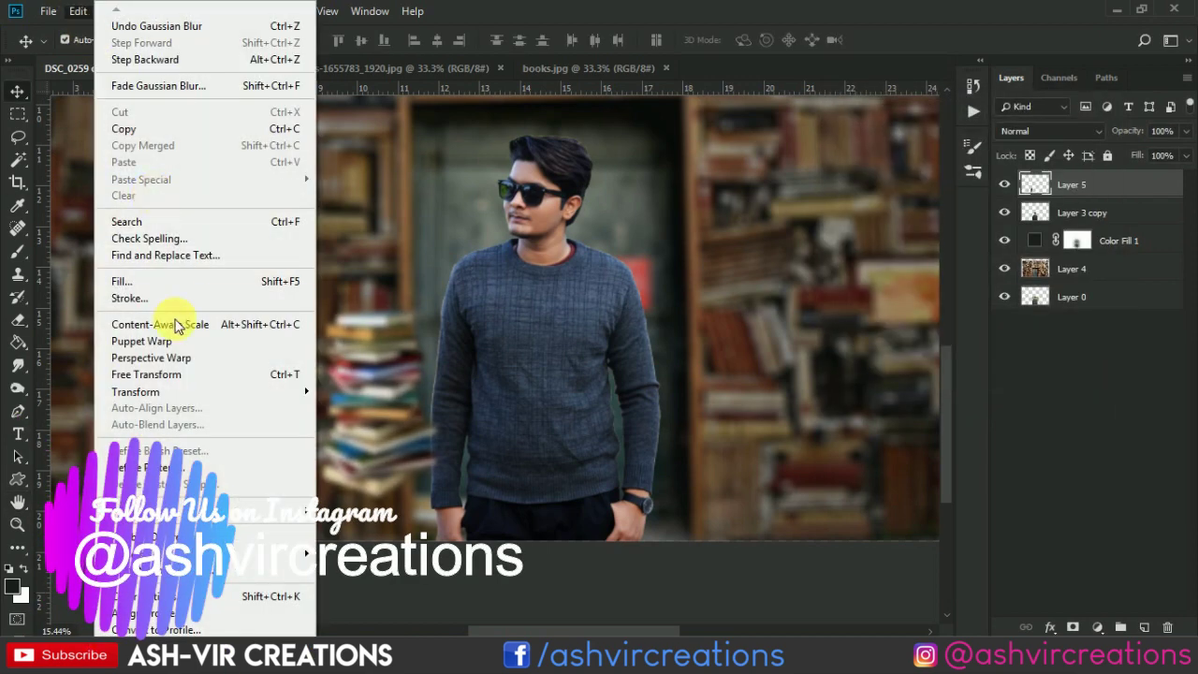
pyautogui.click(187, 355)
pyautogui.moveTo(456, 513); pyautogui.dragTo(486, 567)
pyautogui.moveTo(462, 484); pyautogui.dragTo(454, 535)
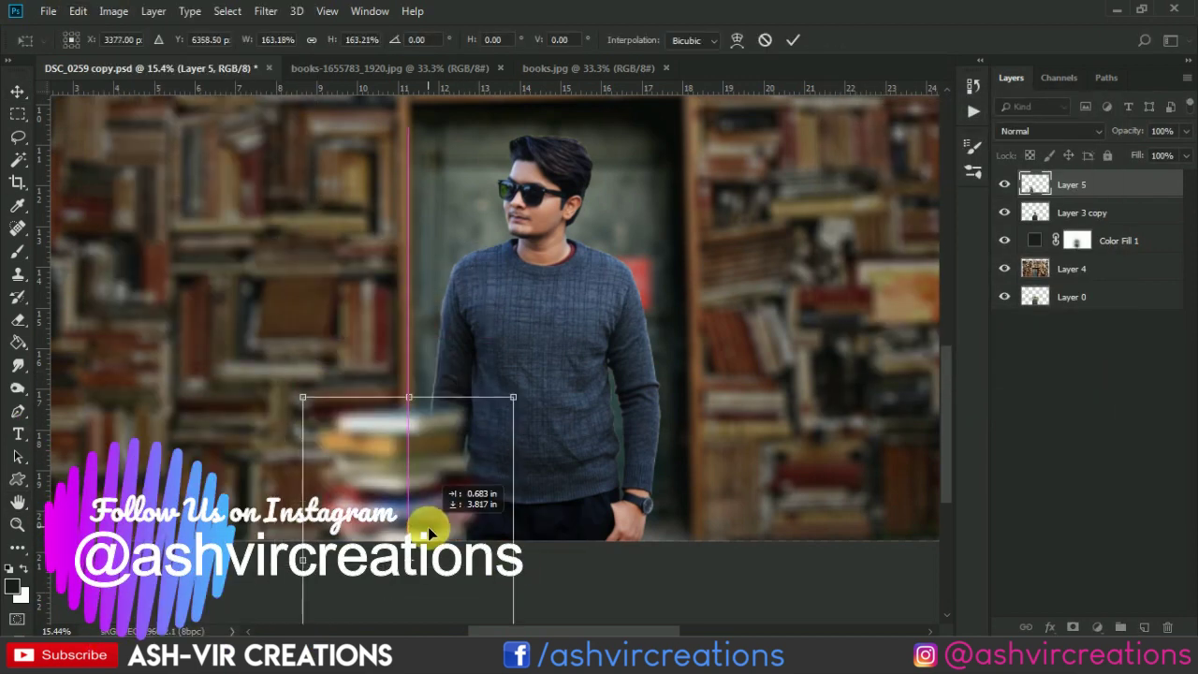
pyautogui.moveTo(462, 487); pyautogui.dragTo(440, 489)
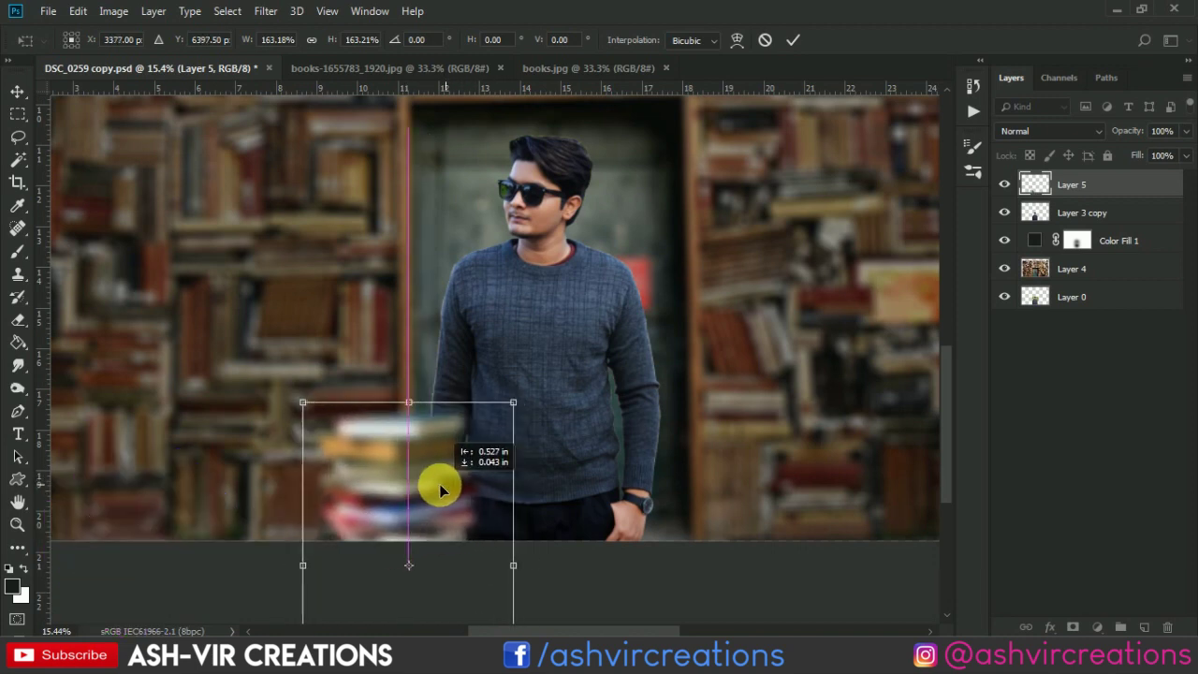
pyautogui.press('Return')
pyautogui.hotkey('ctrl', '0')
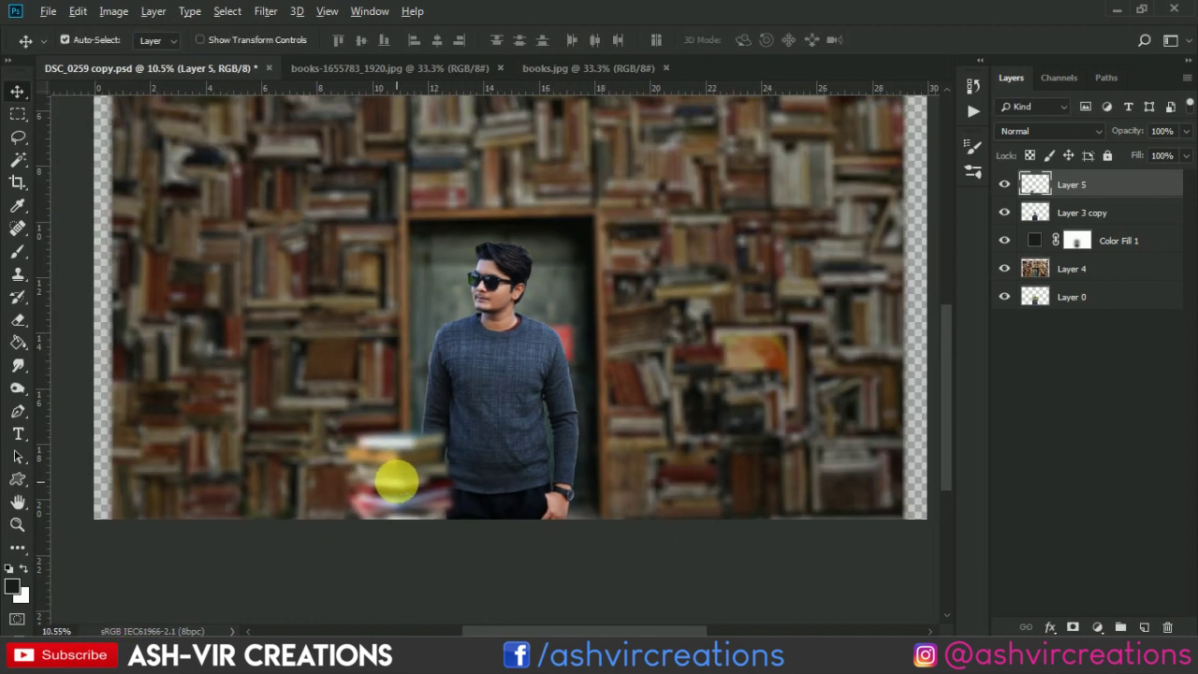
pyautogui.moveTo(399, 479); pyautogui.dragTo(334, 353)
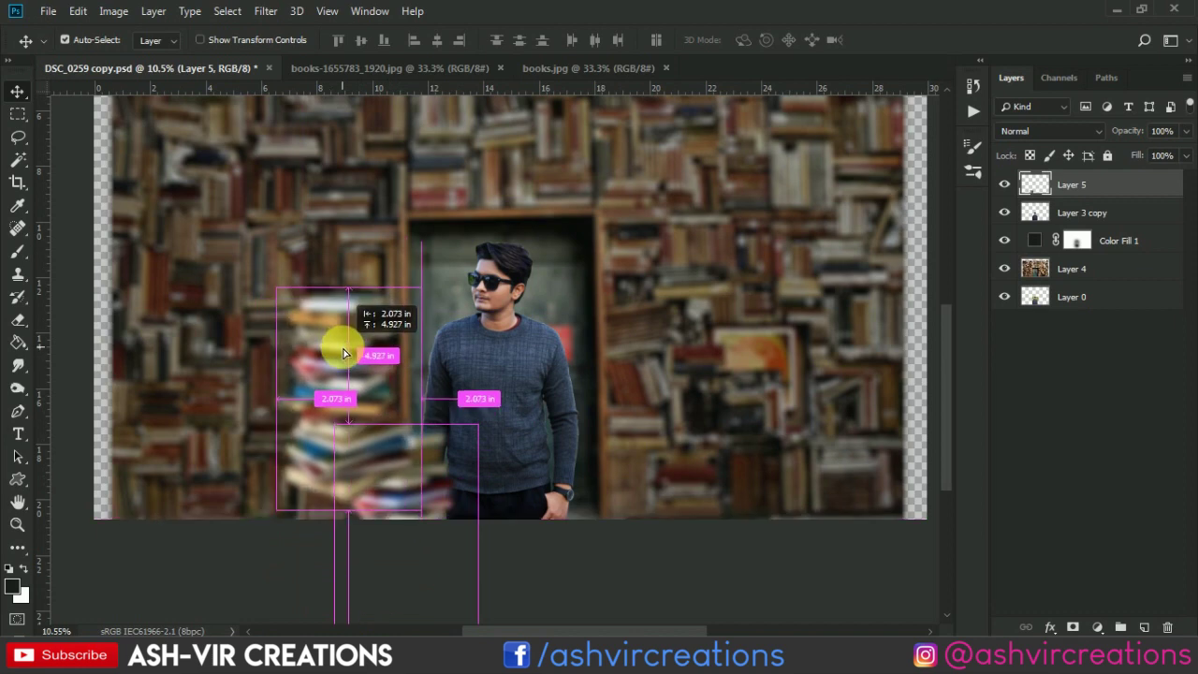
# - Duplicate the book stack layer and place the copy in the lower foreground
pyautogui.hotkey('ctrl', 'j')
pyautogui.moveTo(1150, 188); pyautogui.dragTo(1107, 214)
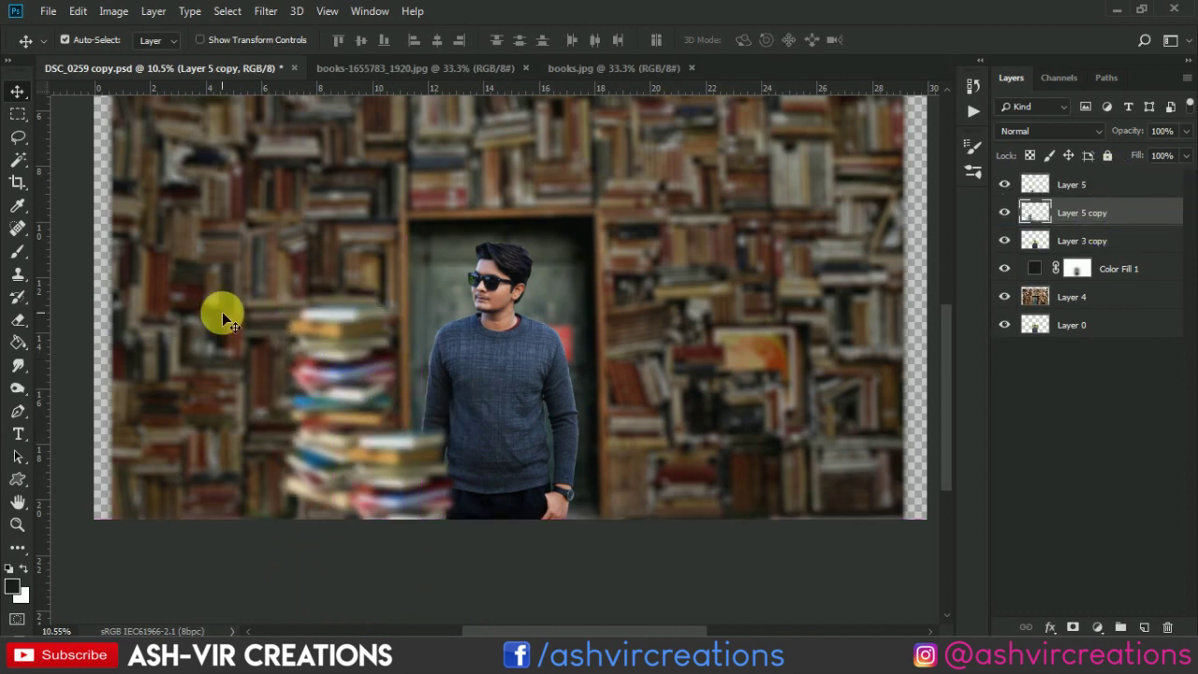
pyautogui.moveTo(347, 395)
pyautogui.mouseDown()
pyautogui.moveTo(415, 529)
pyautogui.moveTo(585, 517)
pyautogui.moveTo(575, 524)
pyautogui.moveTo(461, 298)
pyautogui.moveTo(549, 402)
pyautogui.moveTo(516, 450)
pyautogui.moveTo(398, 544)
pyautogui.moveTo(401, 564)
pyautogui.moveTo(401, 524)
pyautogui.moveTo(419, 513)
pyautogui.moveTo(427, 481)
pyautogui.moveTo(562, 409)
pyautogui.moveTo(532, 398)
pyautogui.moveTo(535, 388)
pyautogui.mouseUp()
pyautogui.scroll(-2, 350, 419)
pyautogui.scroll(3, 575, 524)
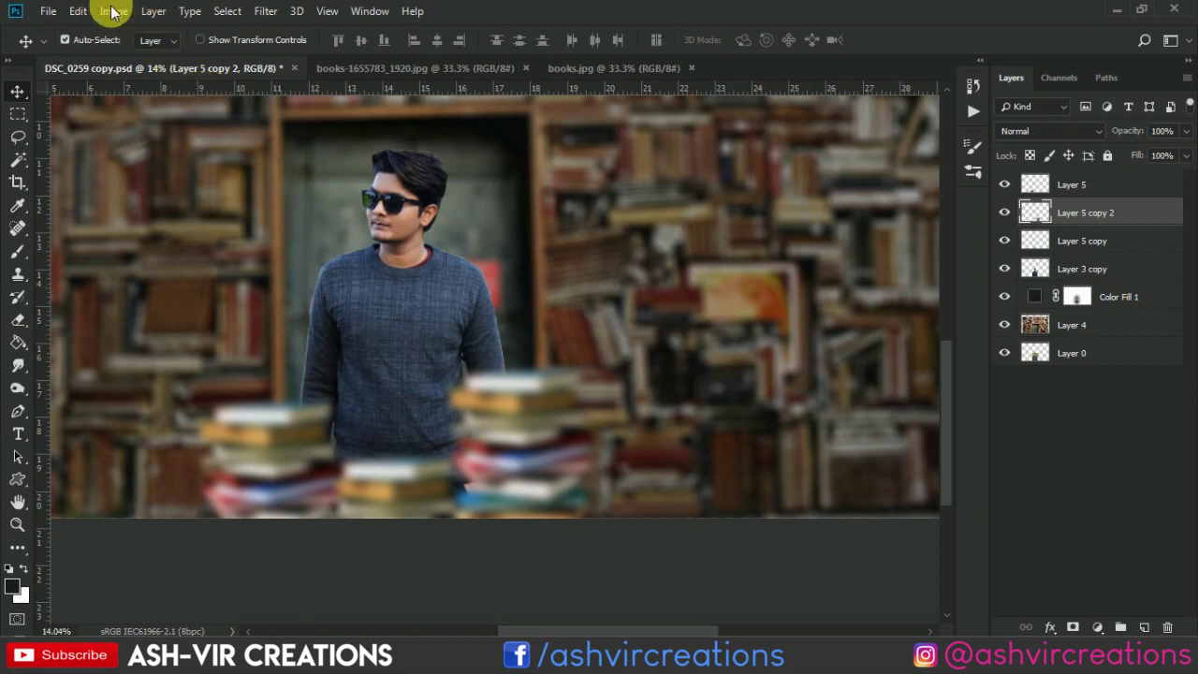
# - Warp the second stack copy, bending its left side inward, and reposition it
pyautogui.click(78, 11)
pyautogui.click(141, 375)
pyautogui.rightClick(500, 421)
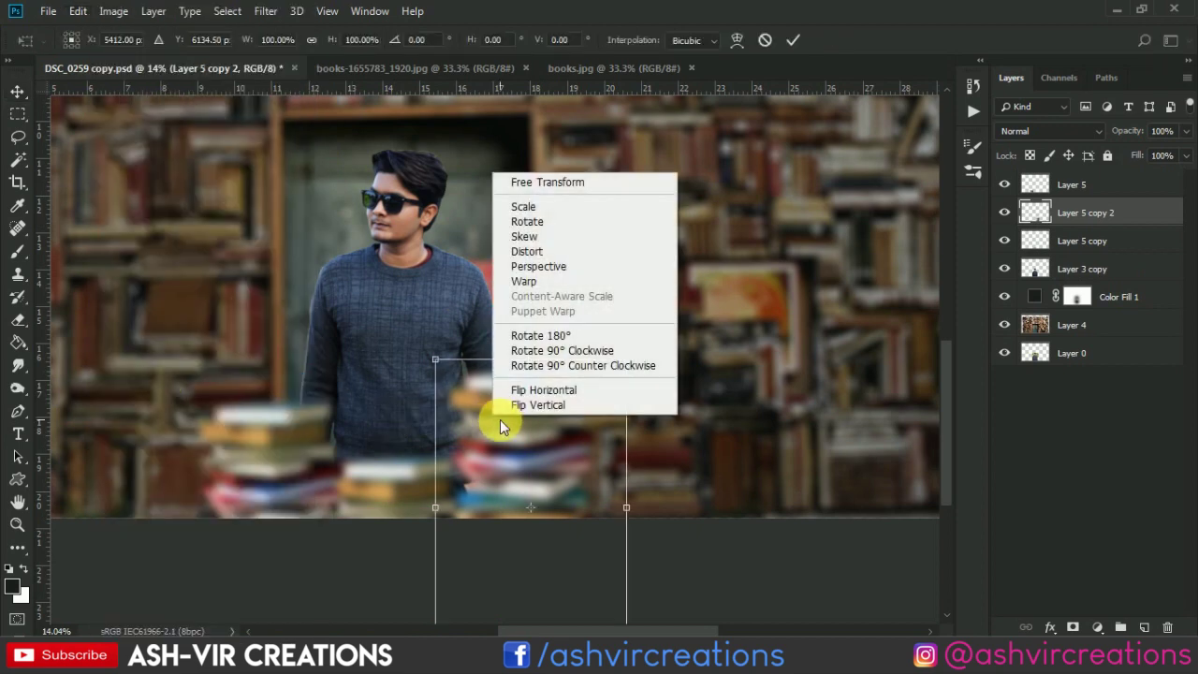
pyautogui.click(552, 283)
pyautogui.moveTo(479, 462); pyautogui.dragTo(510, 453)
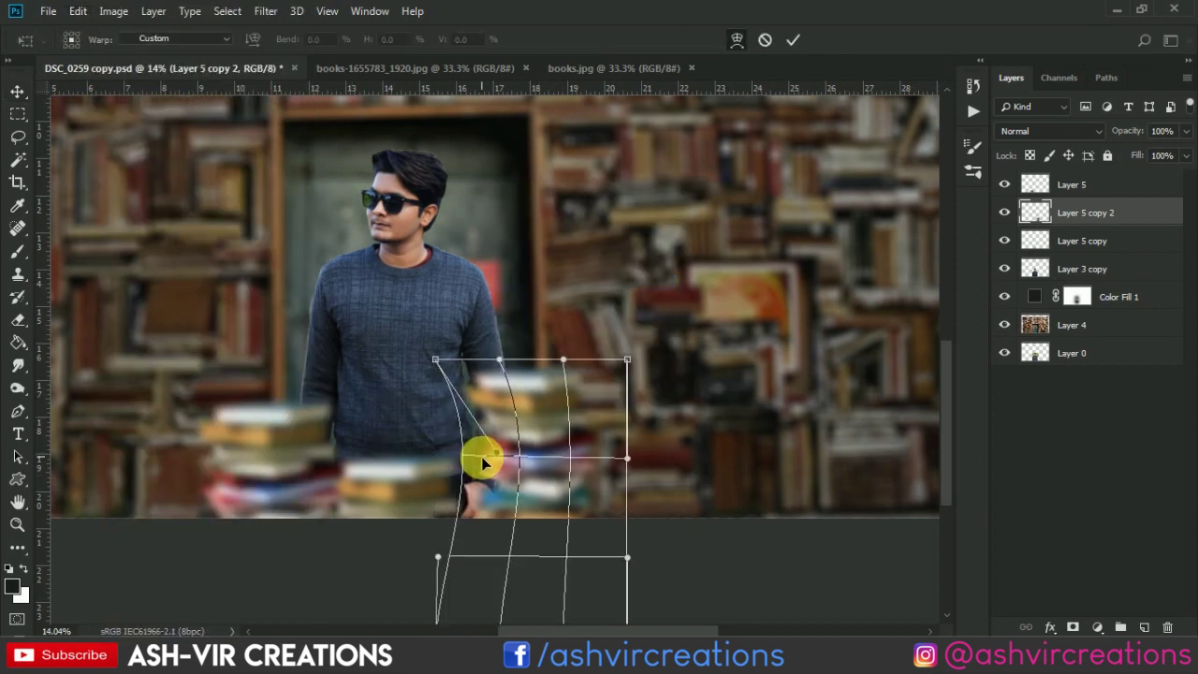
pyautogui.click(794, 39)
pyautogui.moveTo(535, 449)
pyautogui.mouseDown()
pyautogui.moveTo(536, 467)
pyautogui.moveTo(525, 464)
pyautogui.mouseUp()
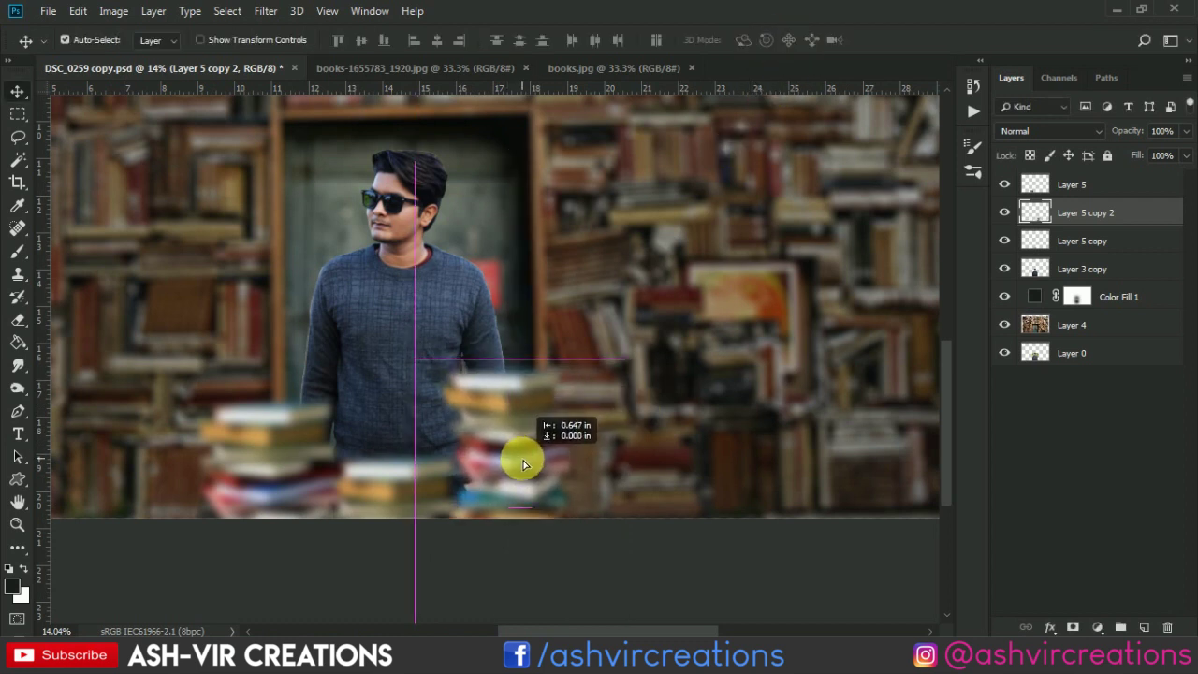
# - Shift the first copy's colours with a Hue/Saturation adjustment and merge it down into the stack
pyautogui.scroll(-1, 541, 426)
pyautogui.scroll(1, 541, 426)
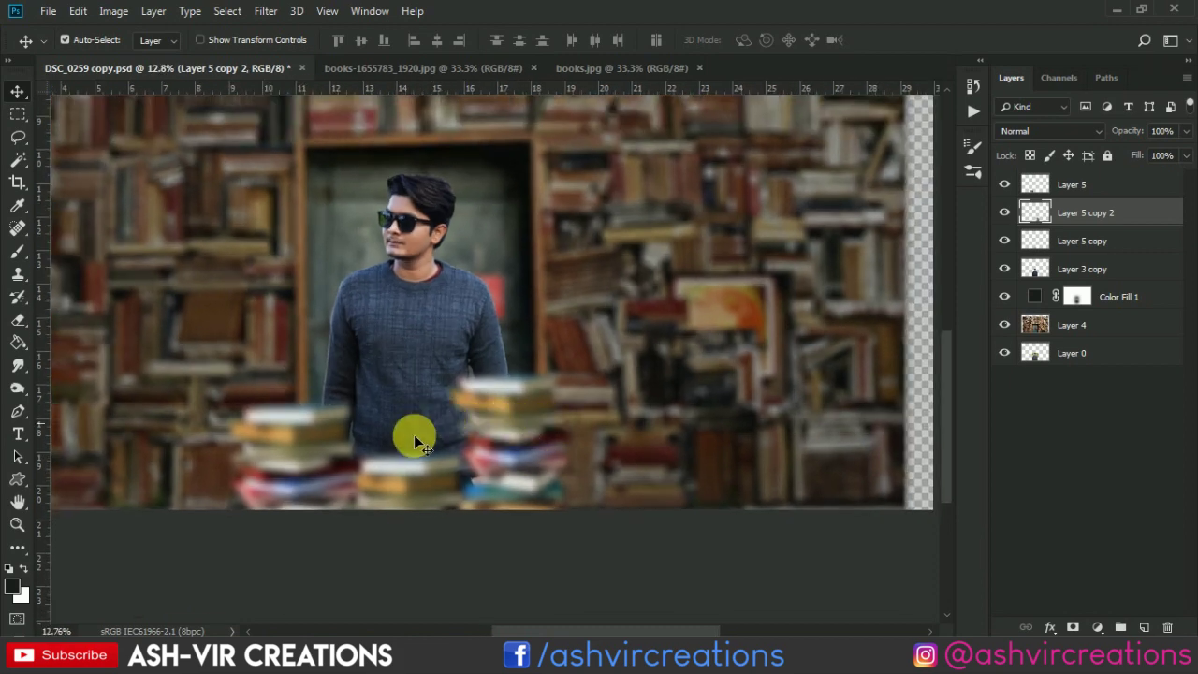
pyautogui.scroll(1, 407, 458)
pyautogui.click(400, 480)
pyautogui.click(1105, 627)
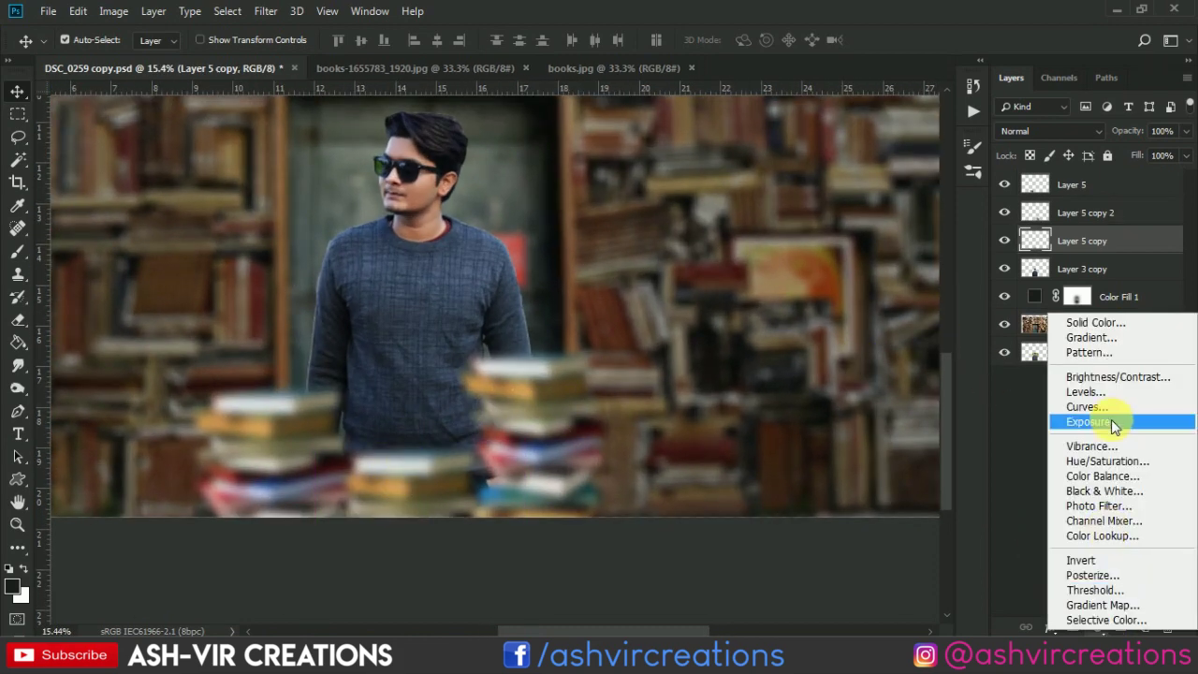
pyautogui.click(1109, 453)
pyautogui.moveTo(802, 319); pyautogui.dragTo(716, 318)
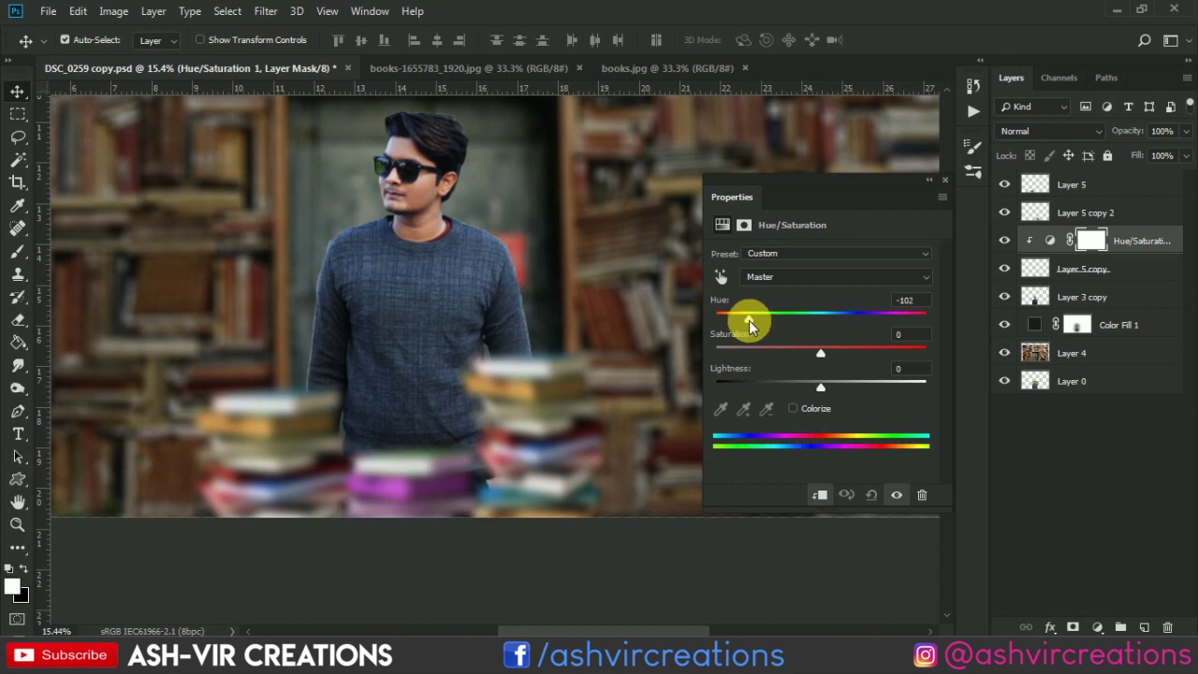
pyautogui.click(1109, 244)
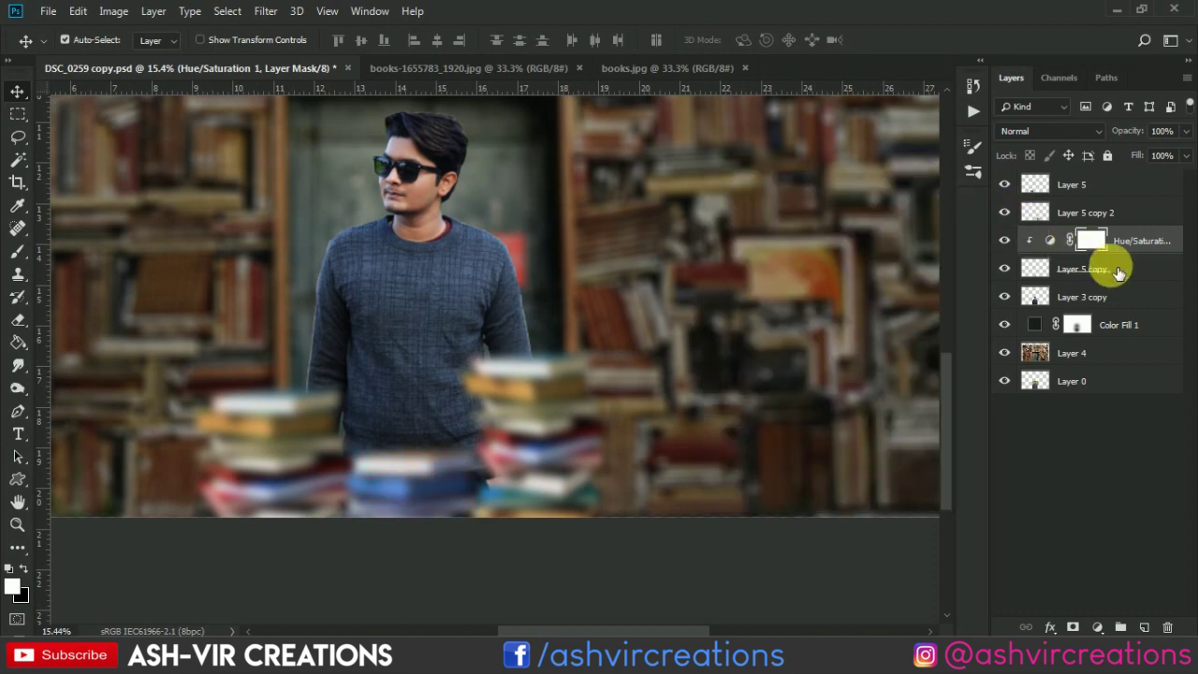
pyautogui.rightClick(1114, 243)
pyautogui.click(918, 487)
pyautogui.scroll(-2, 517, 415)
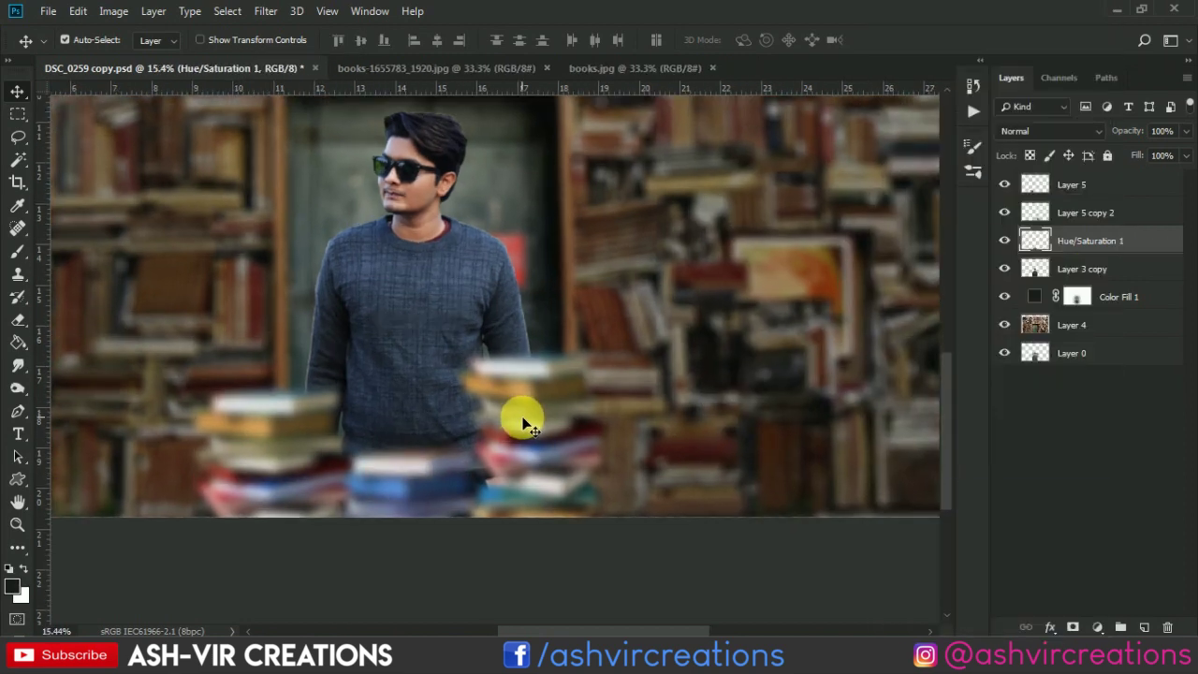
pyautogui.scroll(-2, 428, 268)
pyautogui.scroll(-2, 428, 275)
pyautogui.scroll(-1, 442, 283)
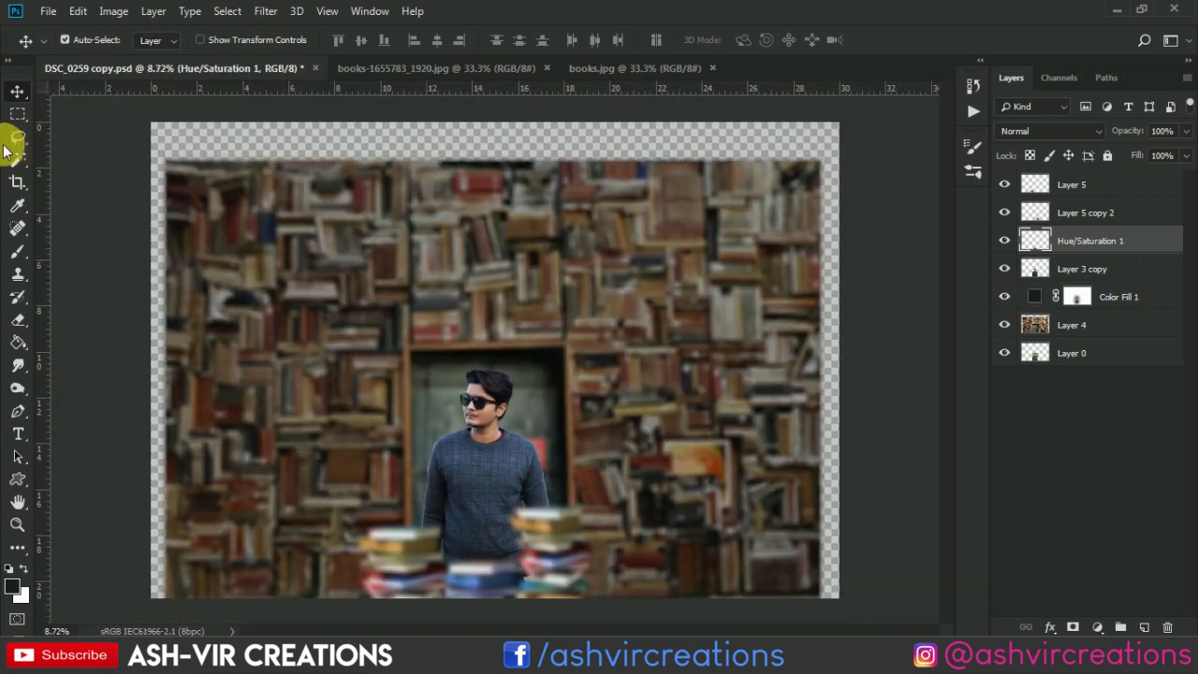
# - Crop to a tall portrait frame by pulling the top-left corner and both side edges inward
pyautogui.click(17, 183)
pyautogui.moveTo(156, 126); pyautogui.dragTo(246, 153)
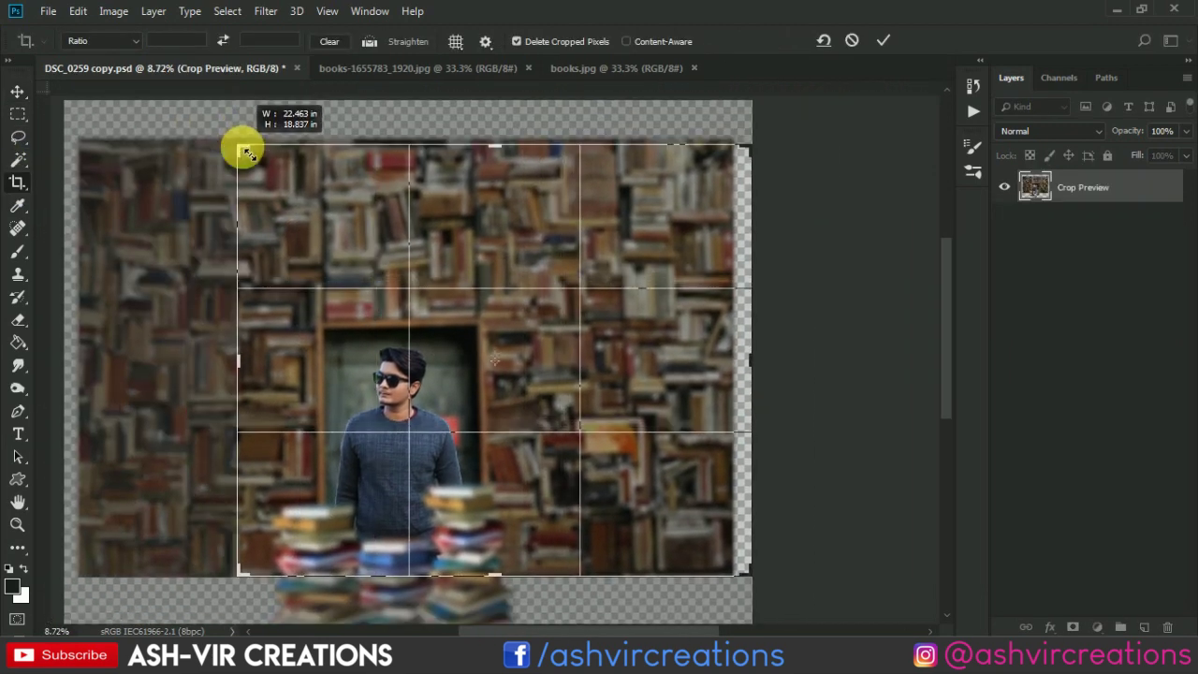
pyautogui.moveTo(749, 359)
pyautogui.mouseDown()
pyautogui.moveTo(639, 372)
pyautogui.moveTo(658, 371)
pyautogui.mouseUp()
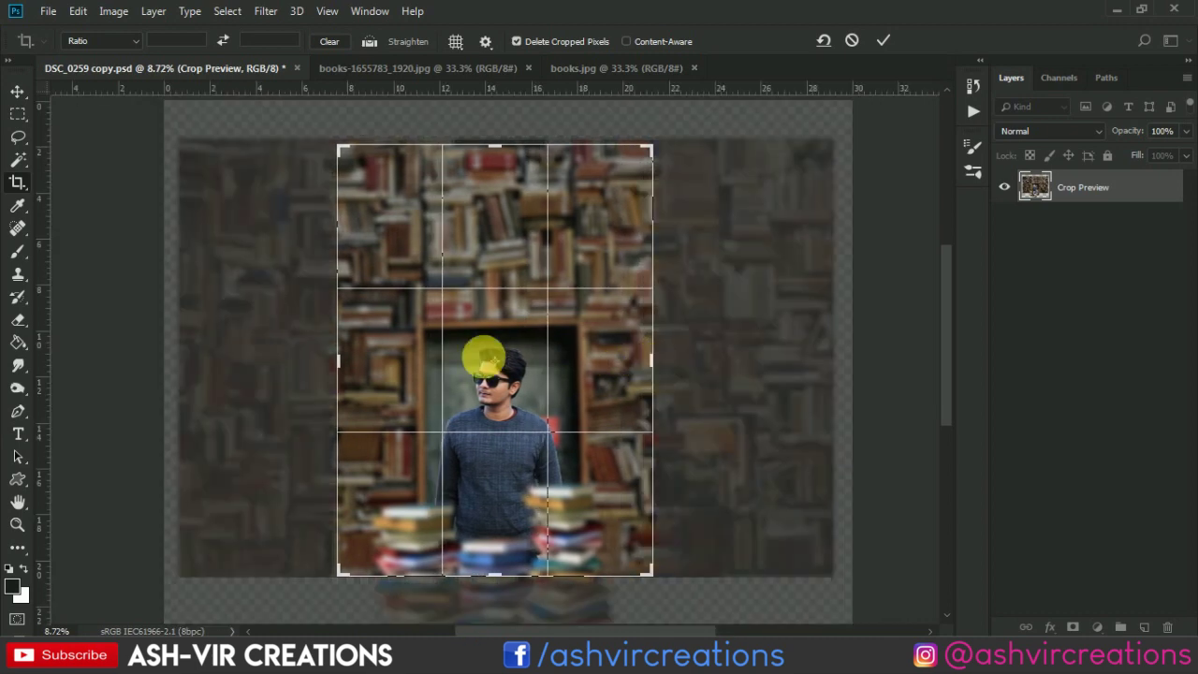
pyautogui.moveTo(340, 357); pyautogui.dragTo(359, 365)
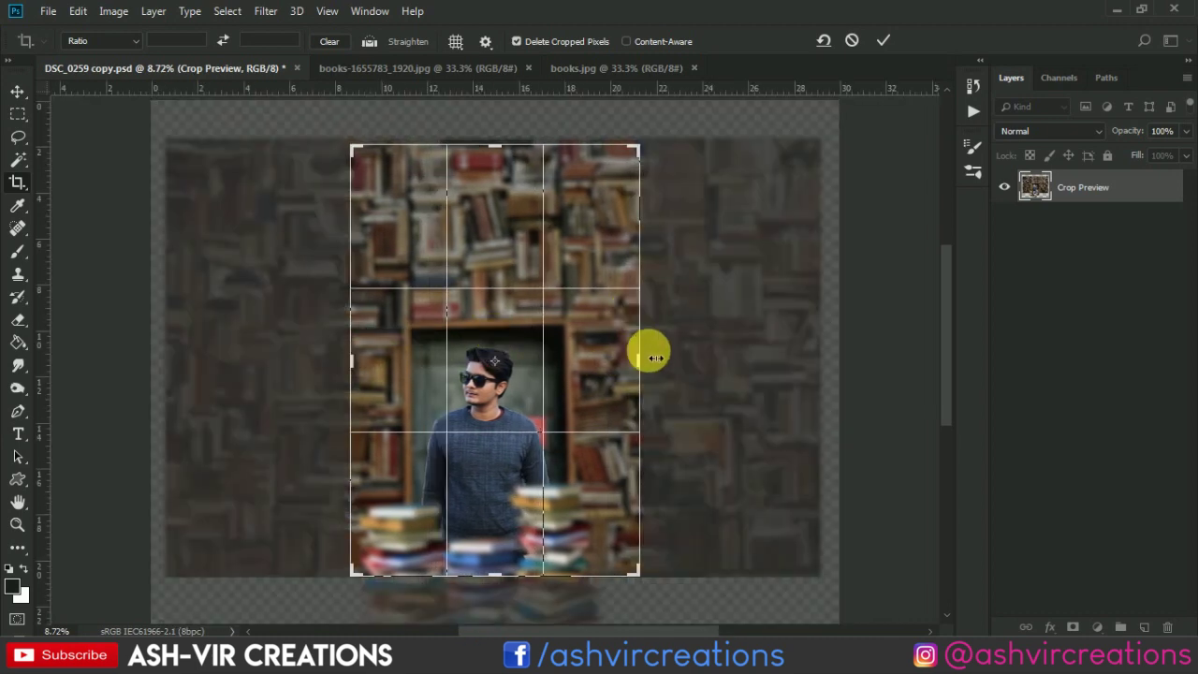
pyautogui.moveTo(646, 354); pyautogui.dragTo(633, 365)
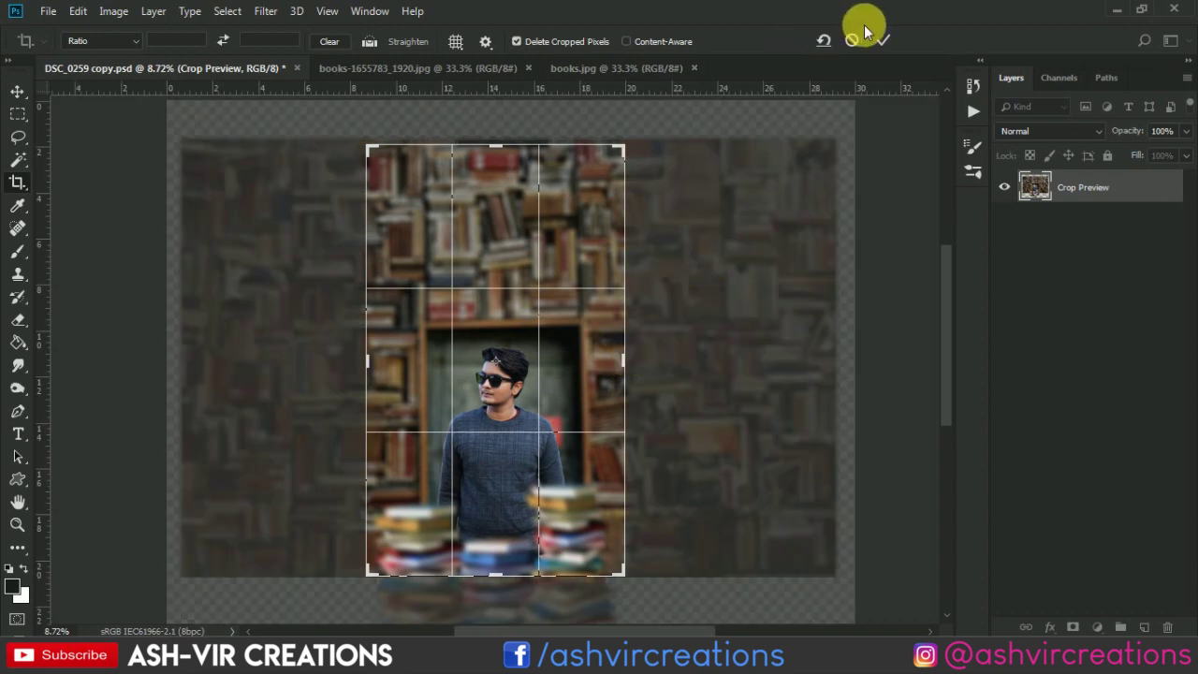
pyautogui.click(884, 41)
# - Select the right-hand book stack layer (Layer 5 copy 2) from the canvas's right-click layer list
pyautogui.press('v')
pyautogui.scroll(3, 531, 478)
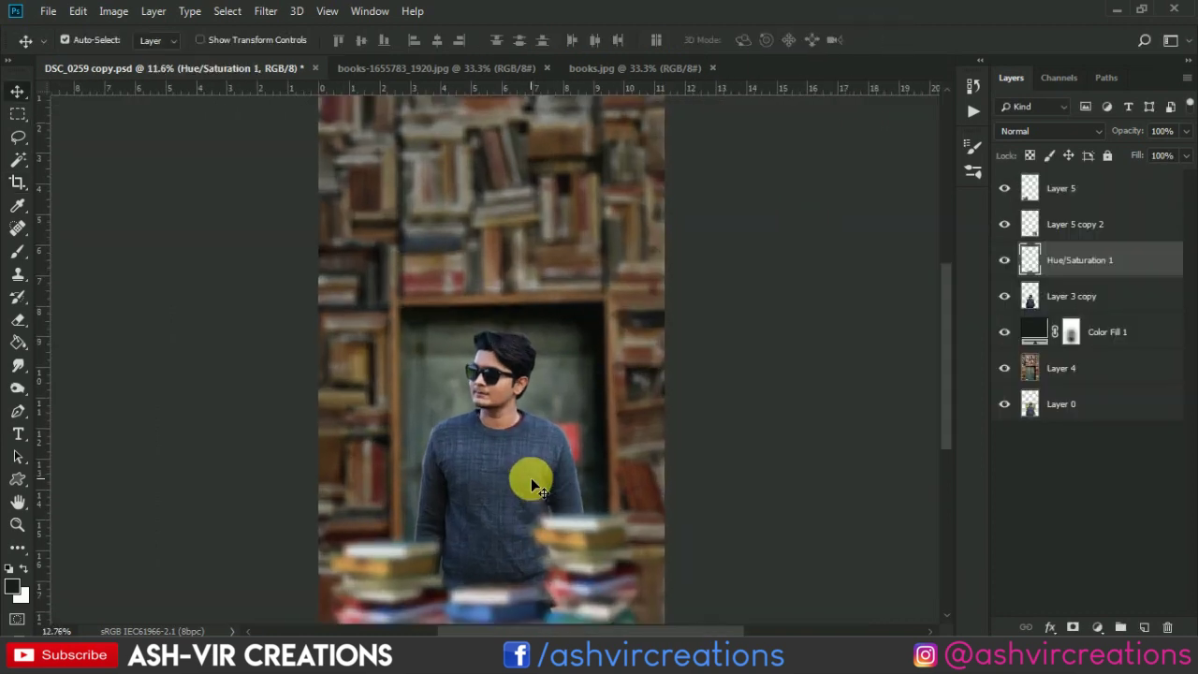
pyautogui.scroll(-3, 517, 302)
pyautogui.scroll(-1, 543, 360)
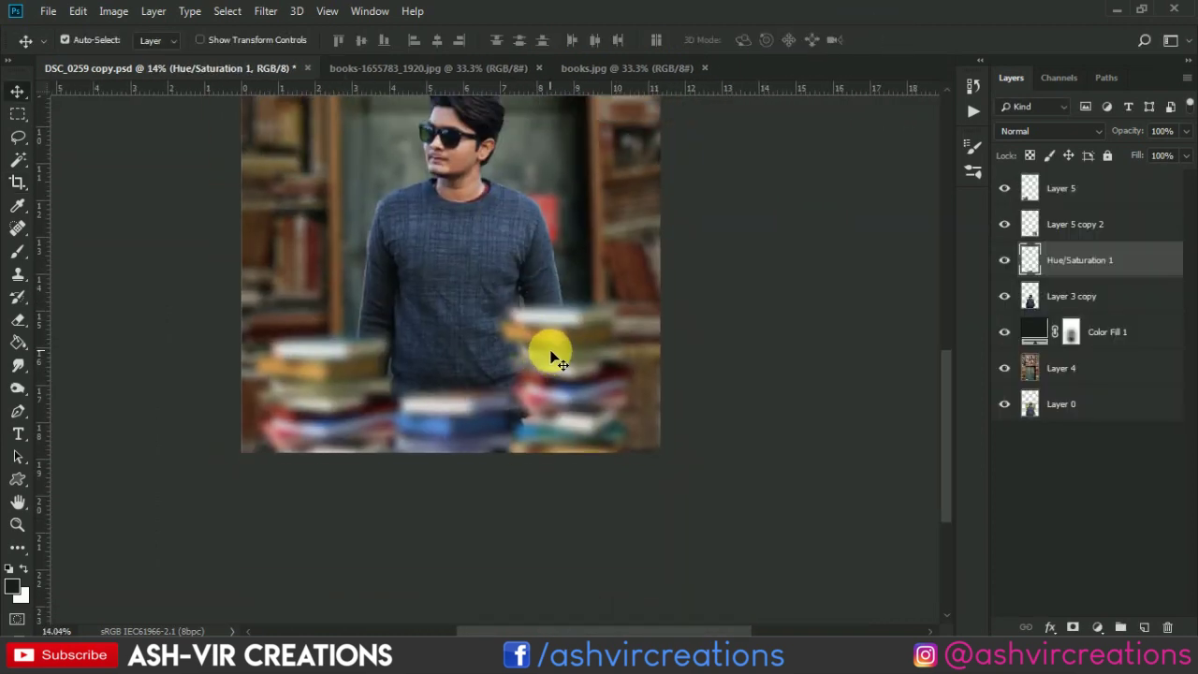
pyautogui.rightClick(563, 347)
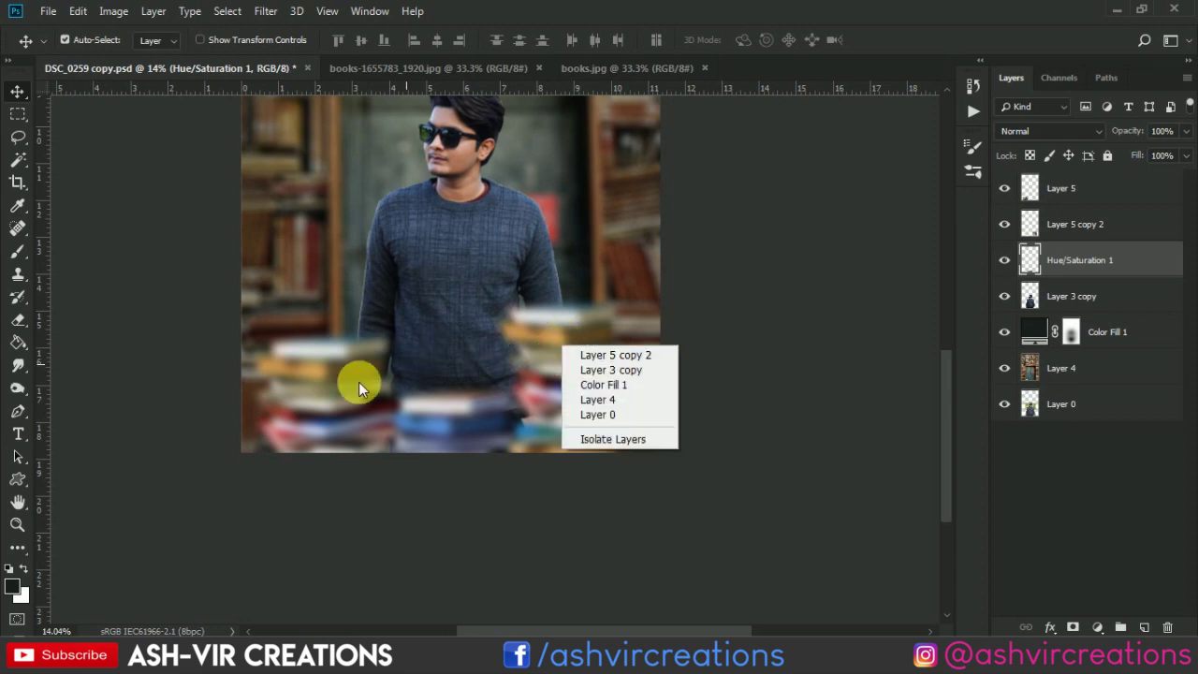
pyautogui.rightClick(311, 365)
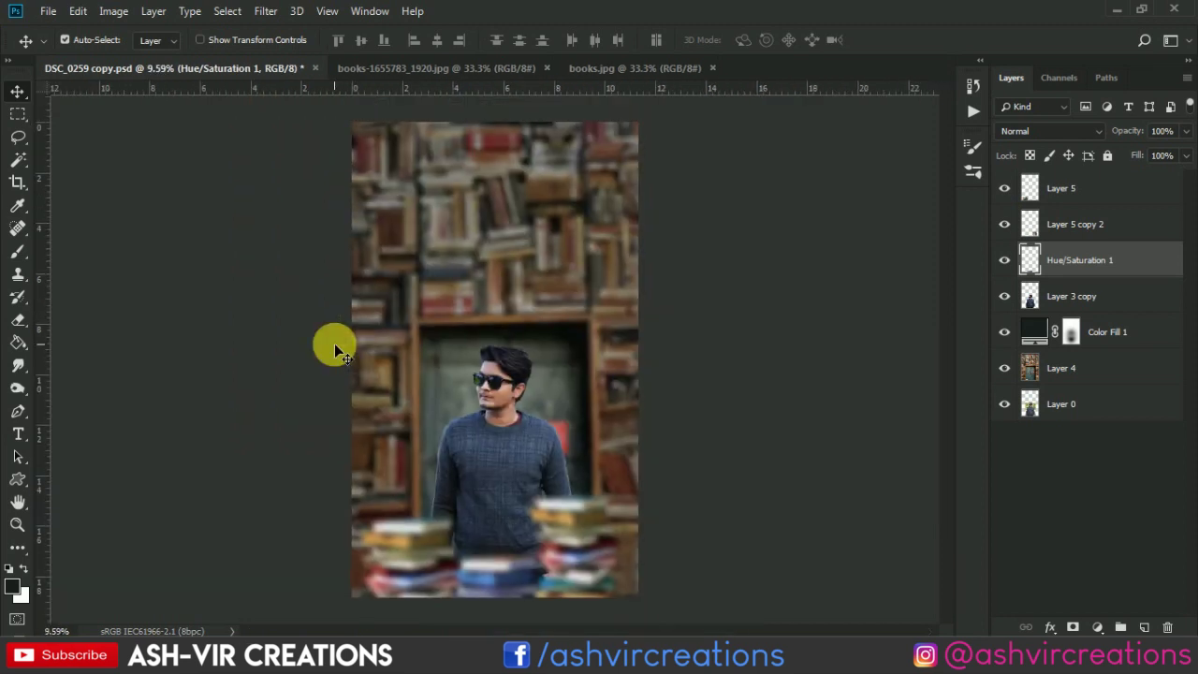
pyautogui.click(580, 530)
# - Drag that stack further right beside the man's hip, then select Layer 5
pyautogui.scroll(2, 556, 422)
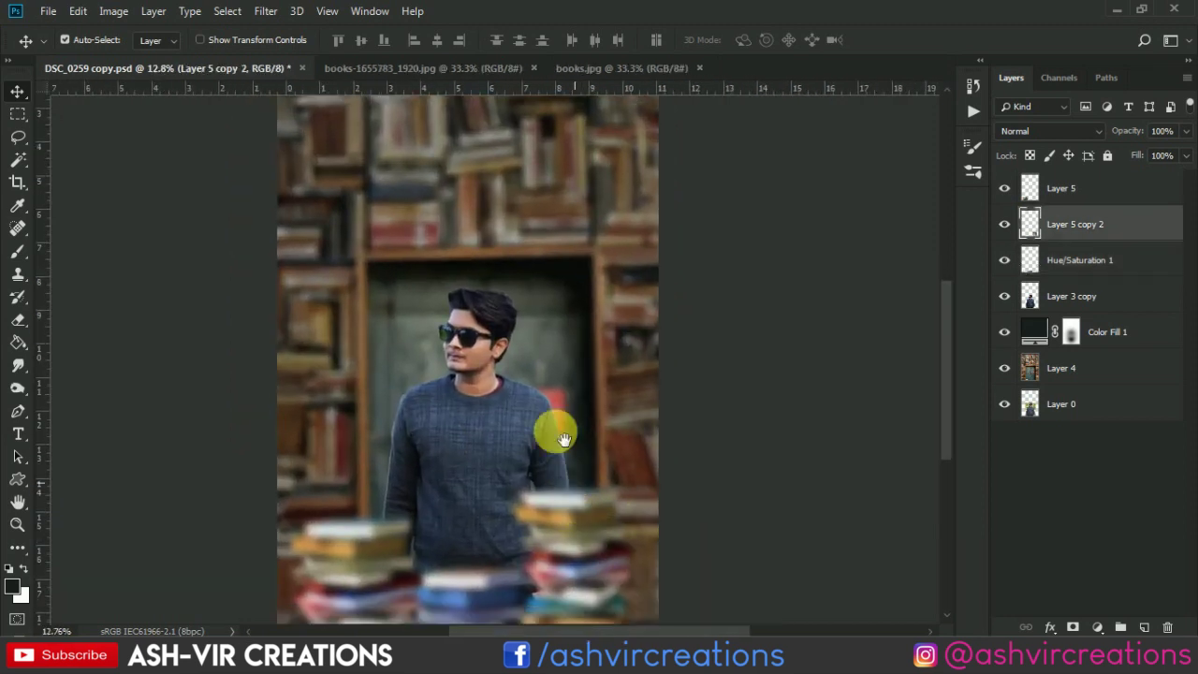
pyautogui.moveTo(562, 476)
pyautogui.mouseDown()
pyautogui.moveTo(654, 482)
pyautogui.moveTo(660, 543)
pyautogui.moveTo(253, 496)
pyautogui.mouseUp()
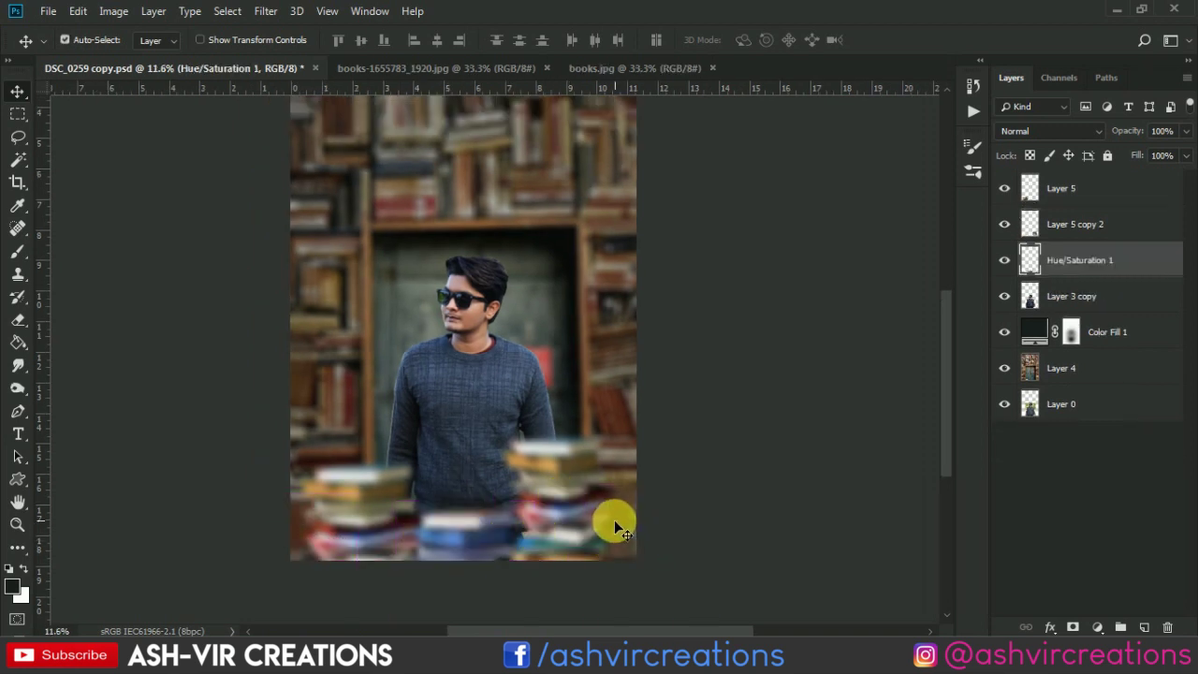
pyautogui.moveTo(618, 530); pyautogui.dragTo(581, 484)
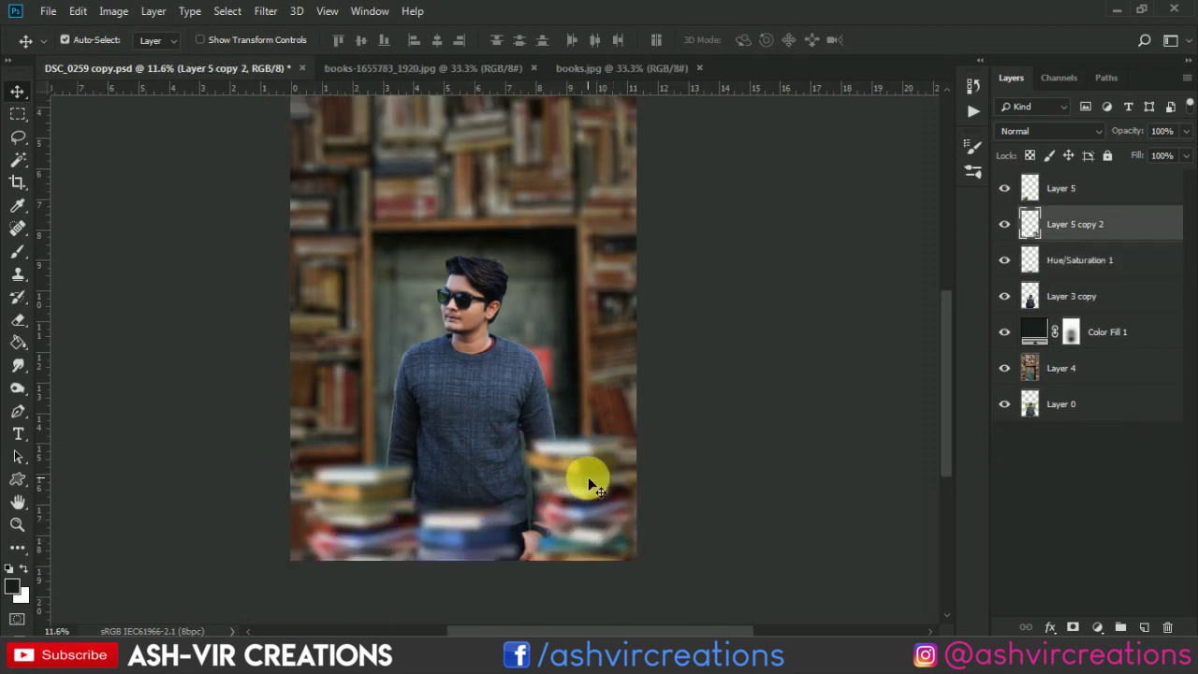
pyautogui.scroll(-2, 581, 411)
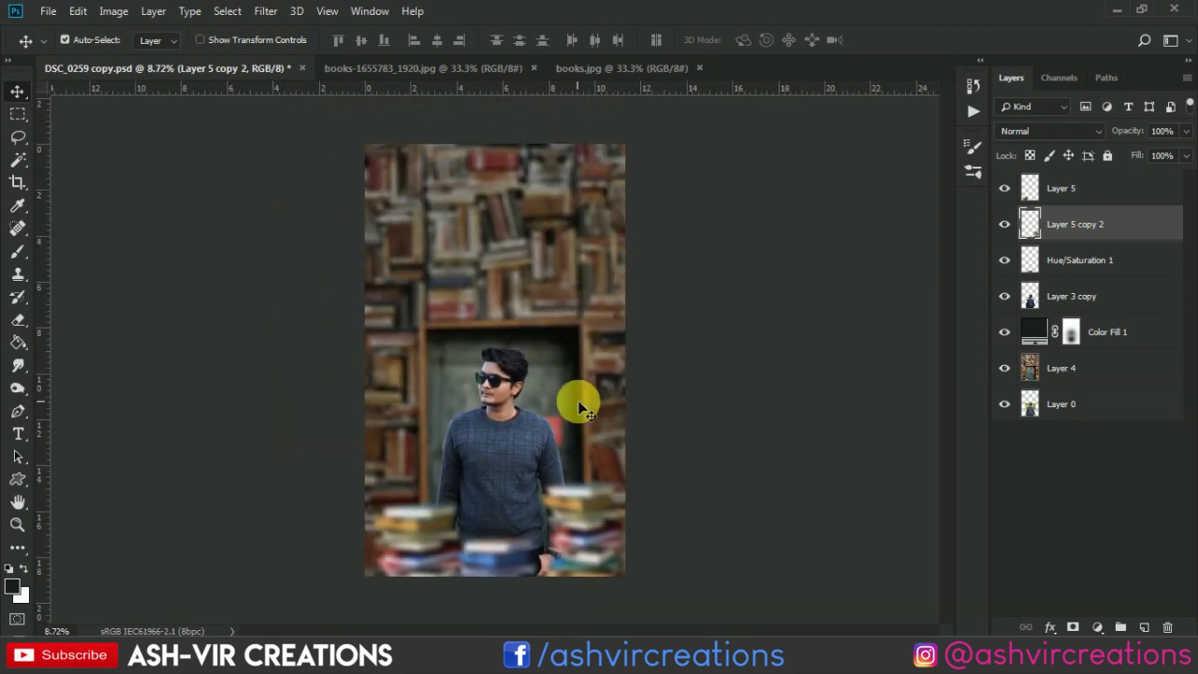
pyautogui.click(1144, 191)
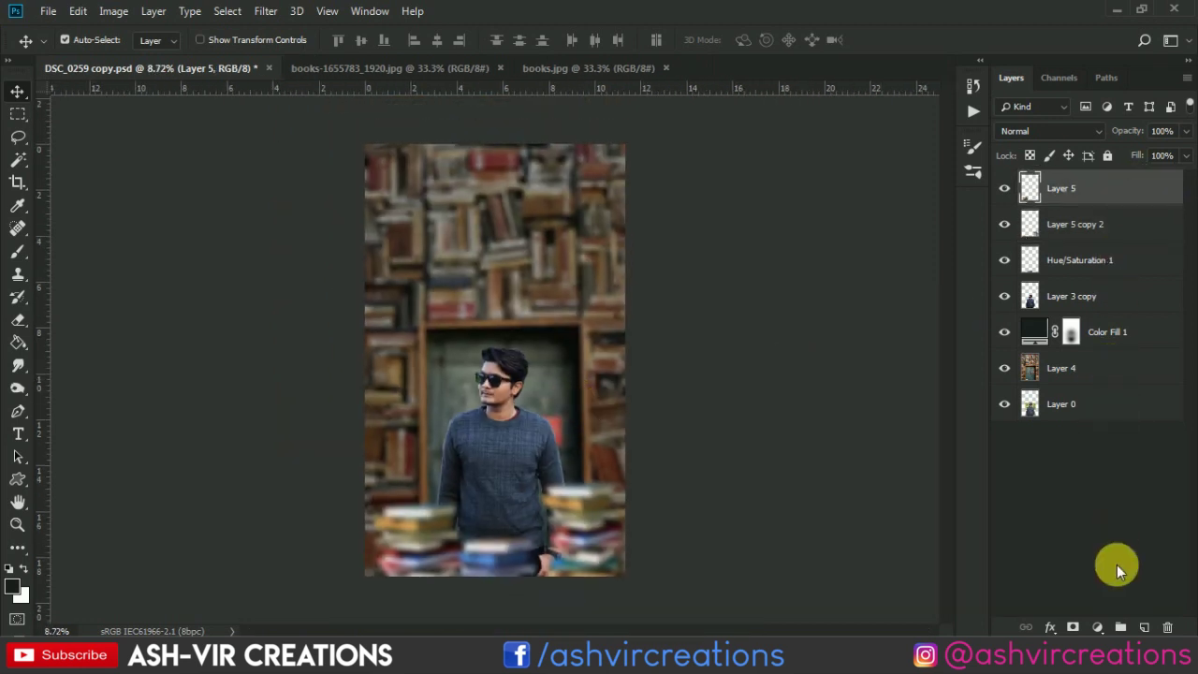
# - Add a Color Lookup adjustment and preview the AVC-Kold-1 through AVC-Kold-5 3DLUT files
pyautogui.click(1099, 626)
pyautogui.click(1114, 536)
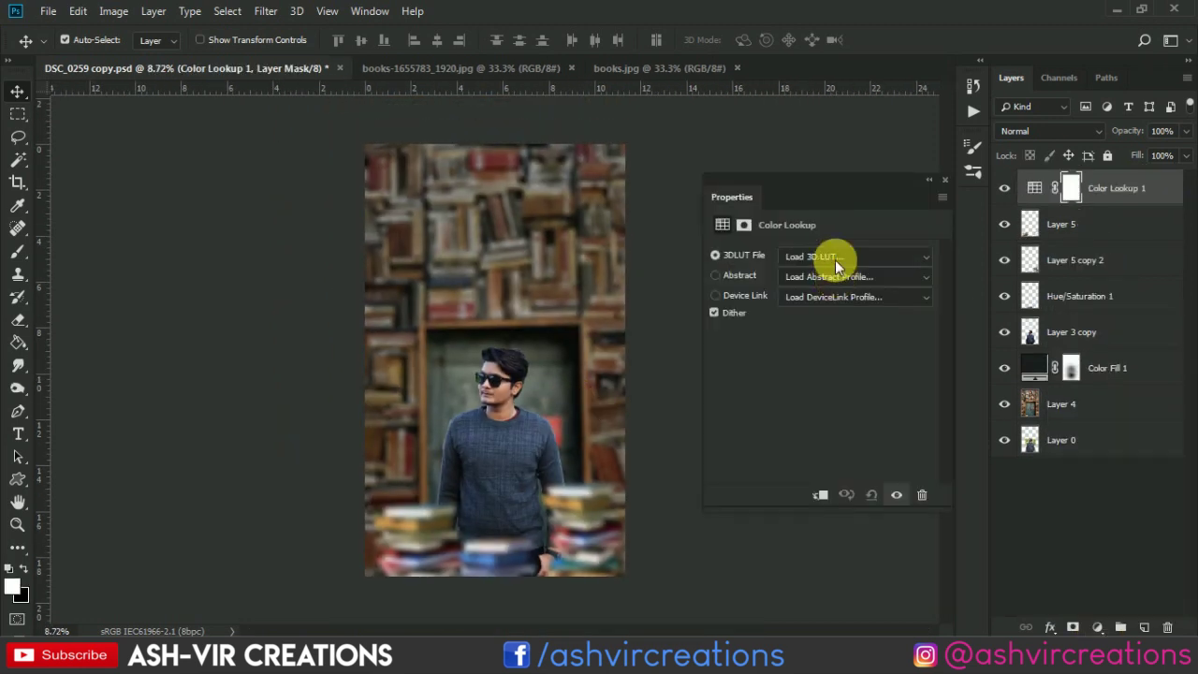
pyautogui.click(834, 277)
pyautogui.click(834, 255)
pyautogui.click(840, 230)
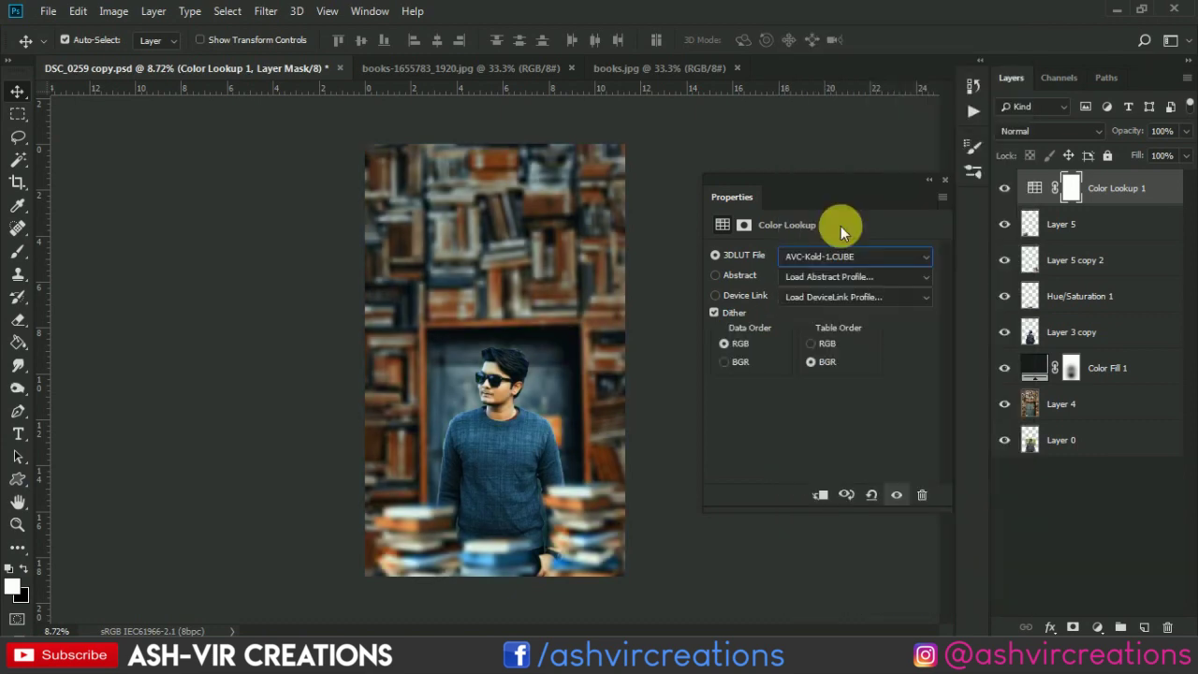
pyautogui.click(833, 256)
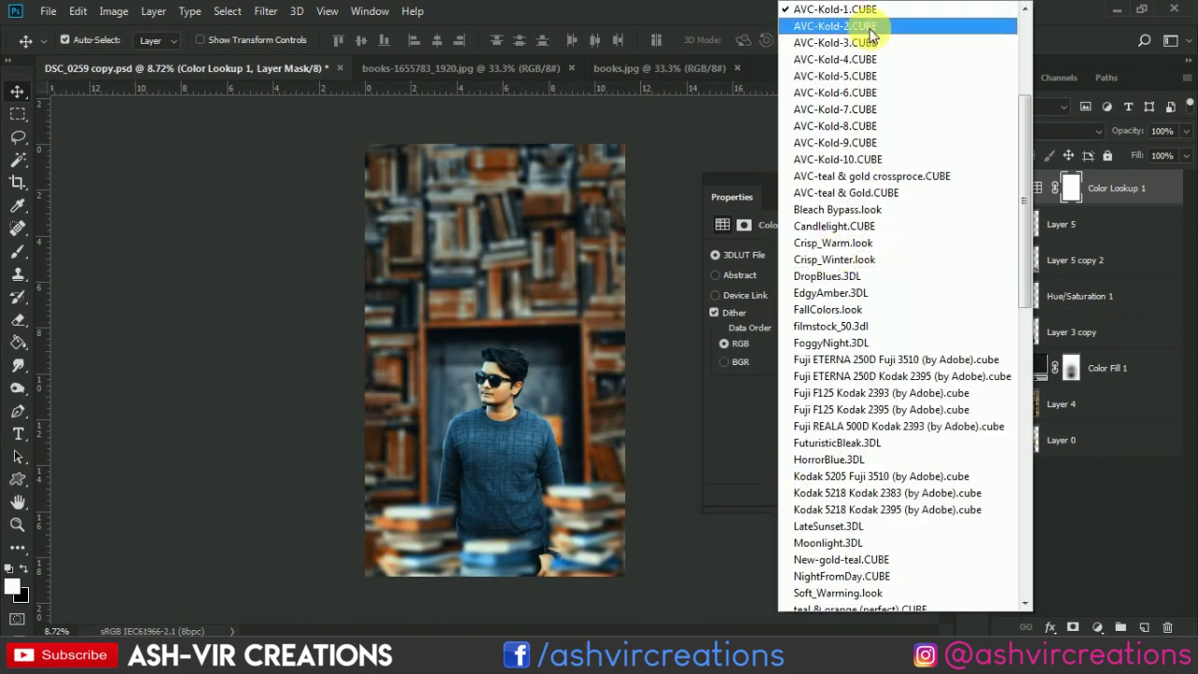
pyautogui.click(856, 25)
pyautogui.click(811, 253)
pyautogui.click(851, 36)
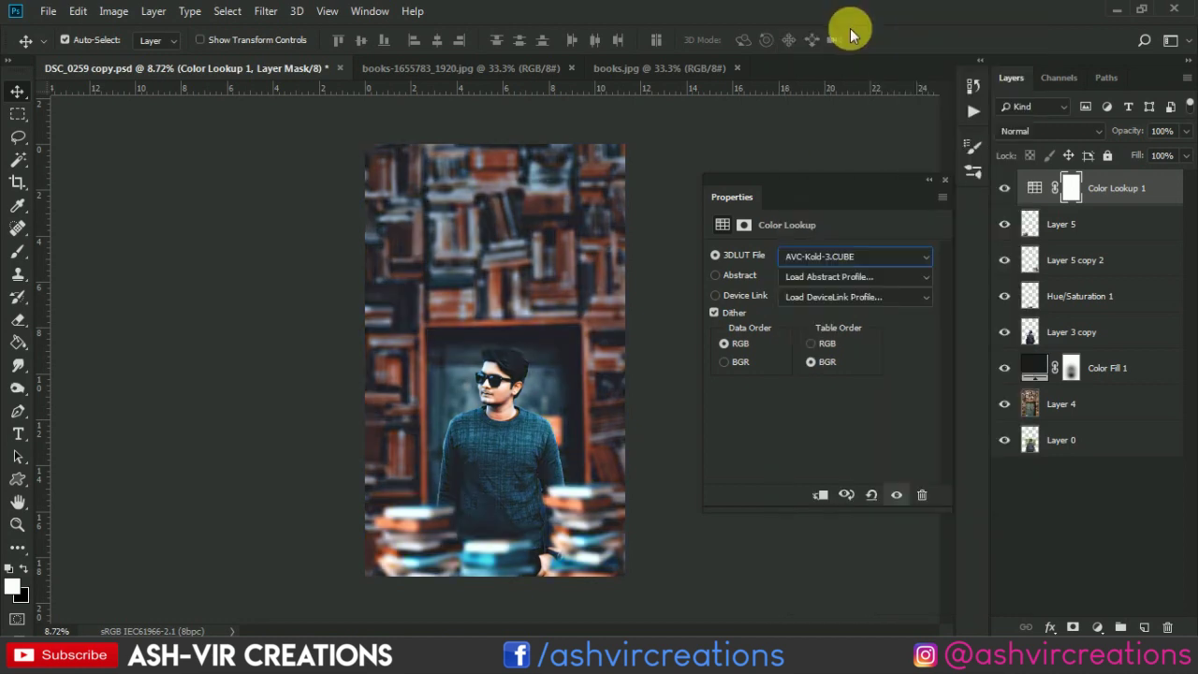
pyautogui.click(832, 258)
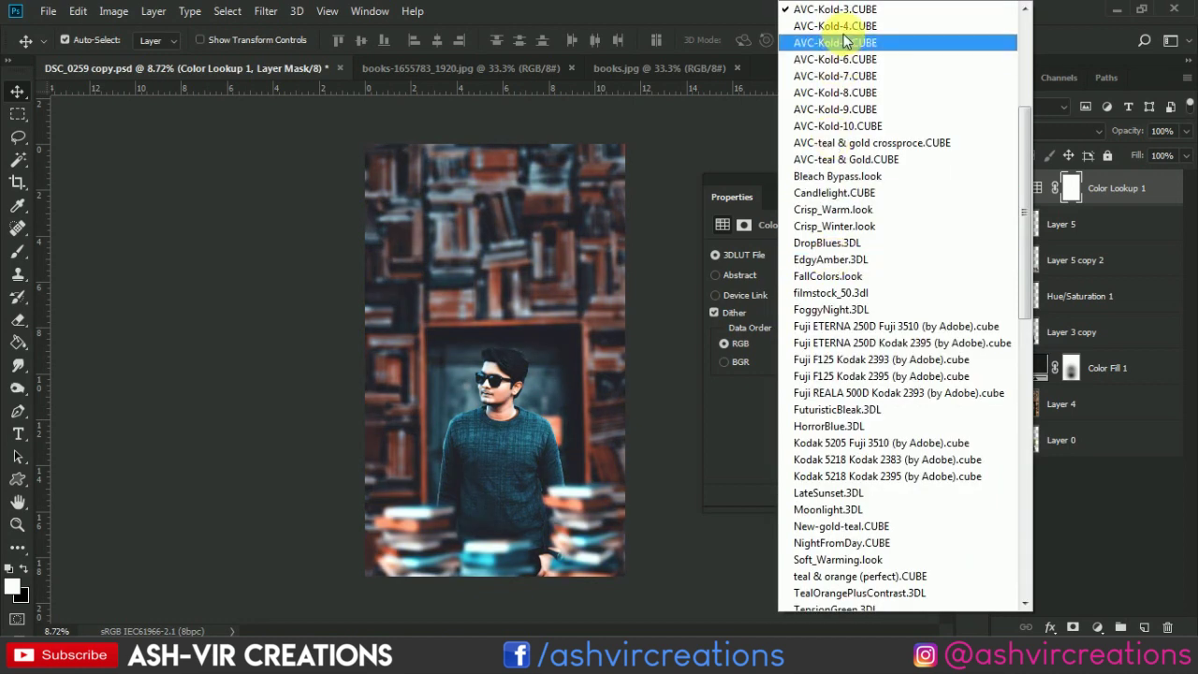
pyautogui.click(836, 28)
pyautogui.click(832, 255)
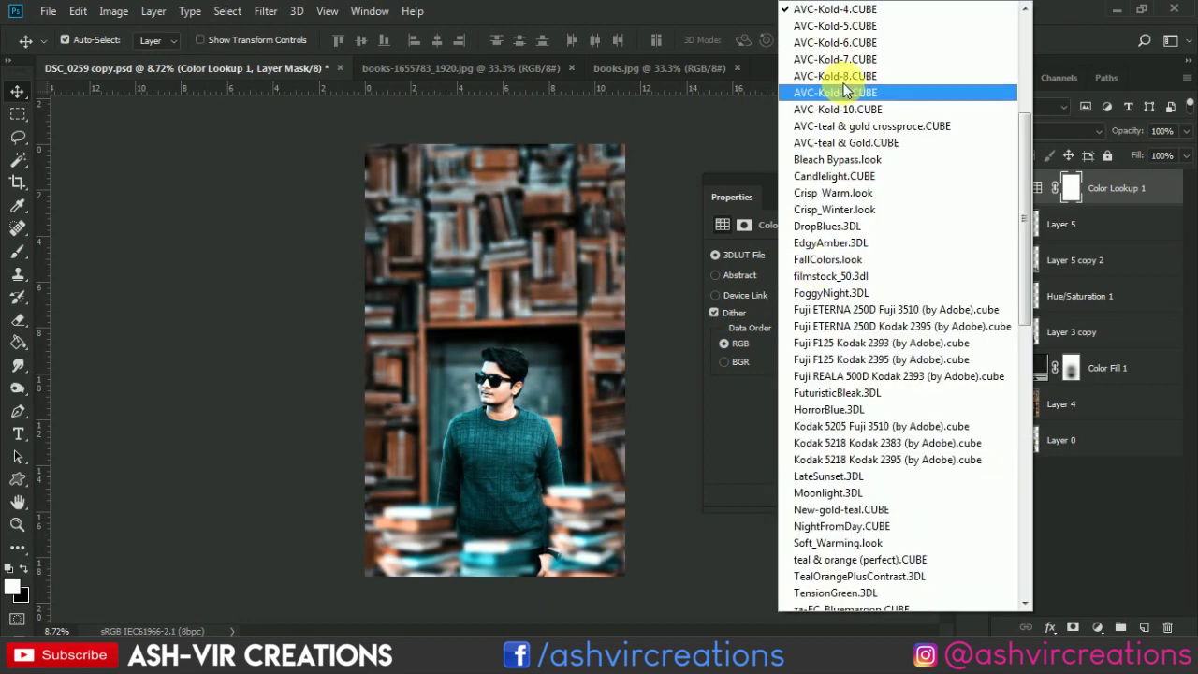
pyautogui.click(836, 25)
# - Preview the remaining AVC-Kold LUTs and settle on AVC-teal & gold crossproce.CUBE
pyautogui.click(811, 250)
pyautogui.click(832, 43)
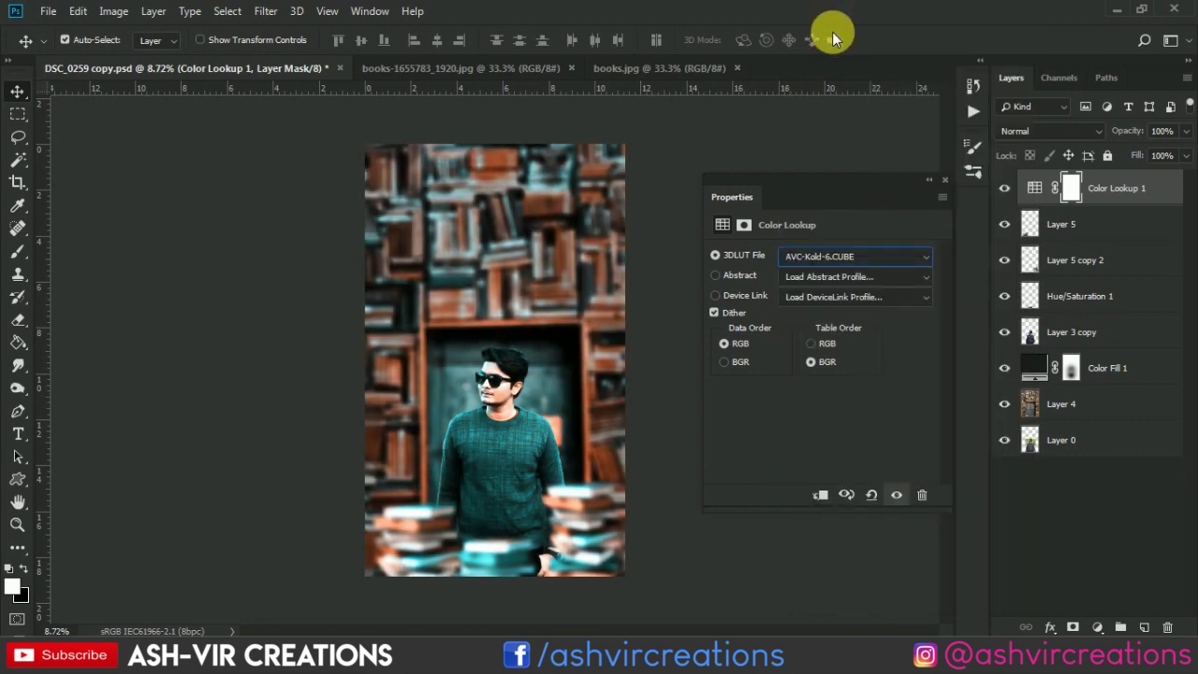
pyautogui.click(805, 254)
pyautogui.click(847, 30)
pyautogui.click(819, 254)
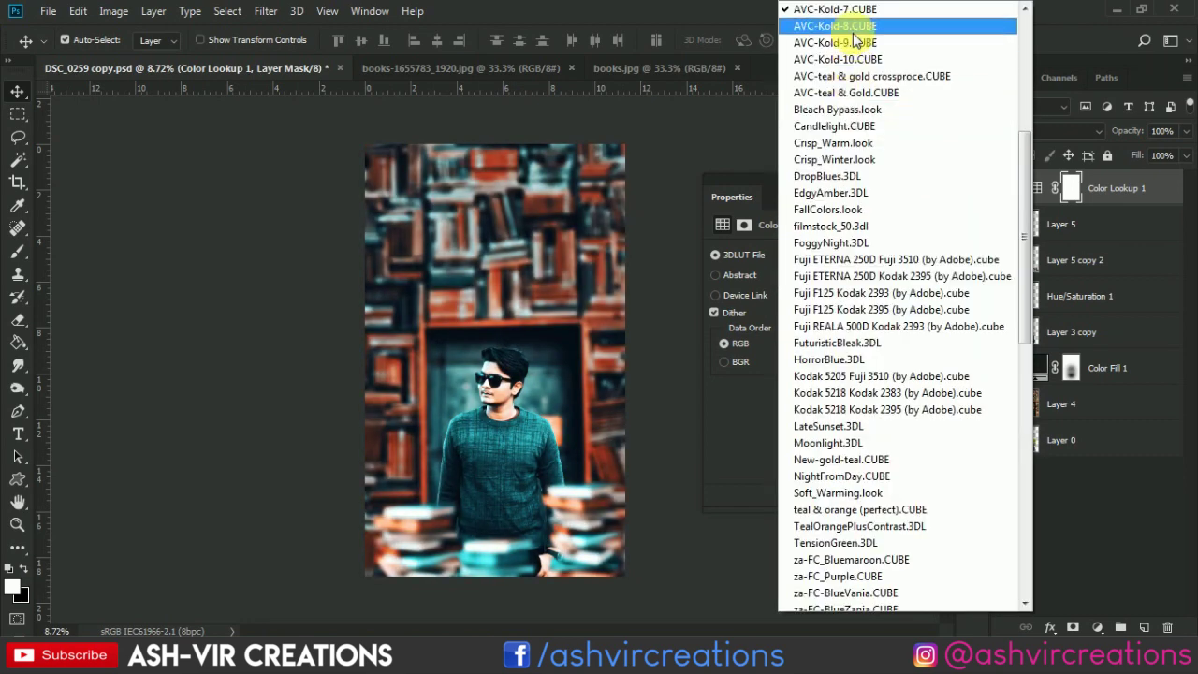
pyautogui.click(830, 28)
pyautogui.click(824, 258)
pyautogui.click(850, 35)
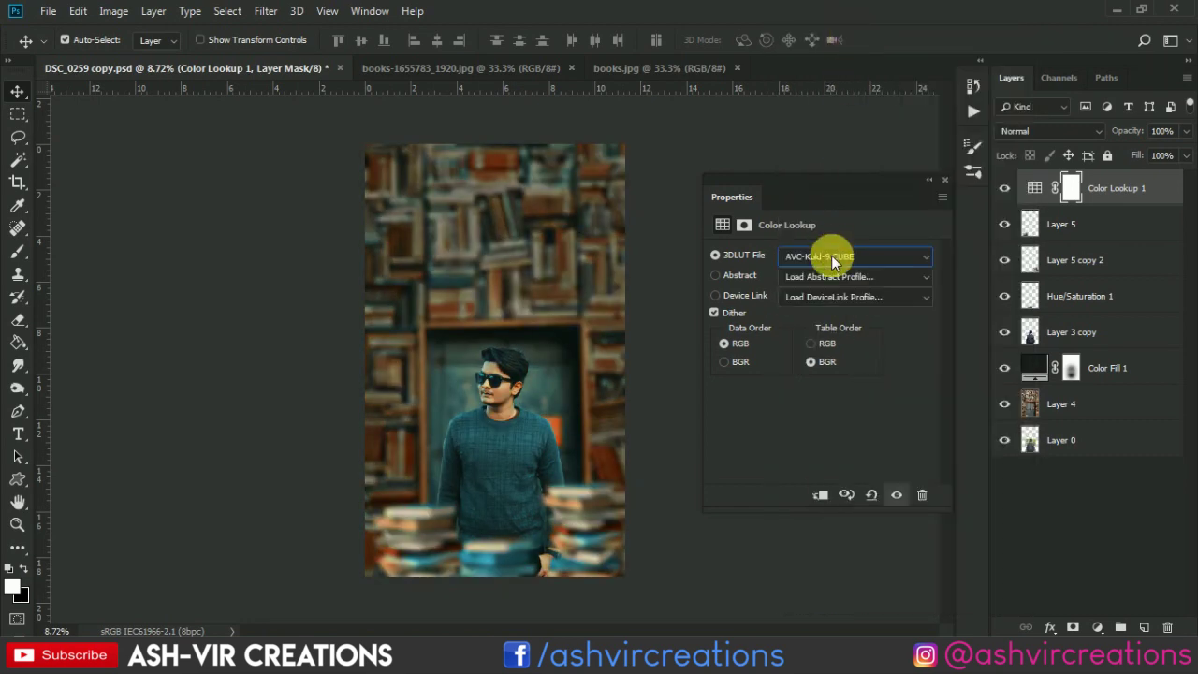
pyautogui.click(832, 255)
pyautogui.click(850, 36)
pyautogui.click(829, 258)
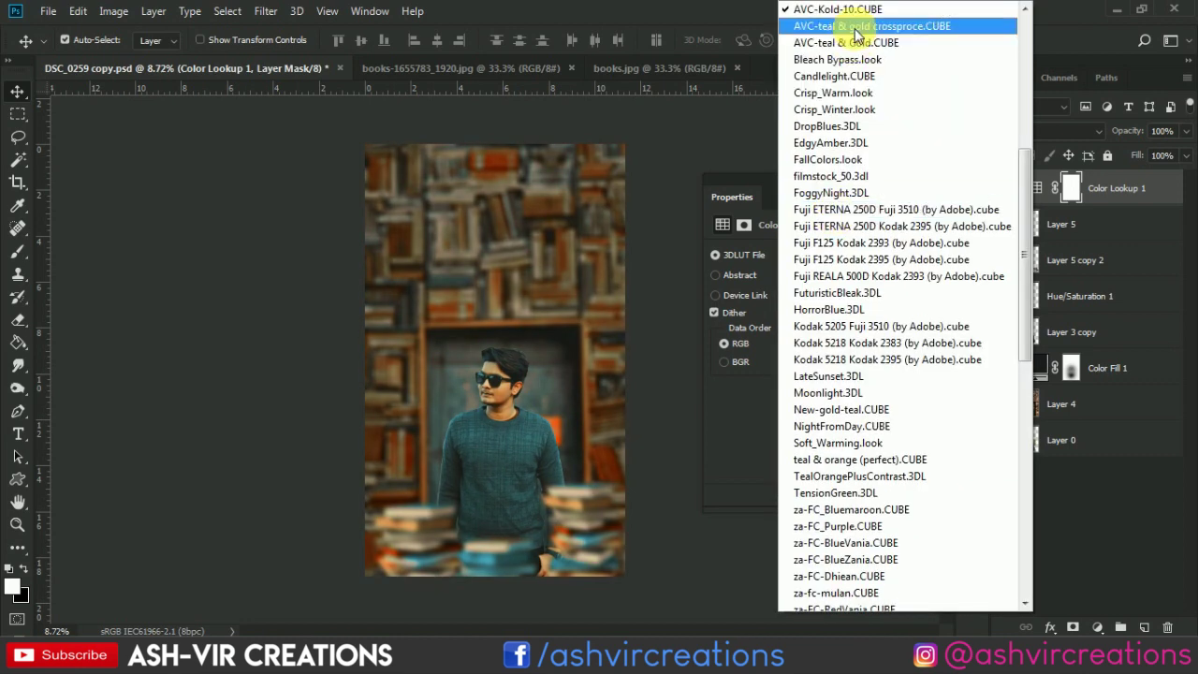
pyautogui.click(843, 26)
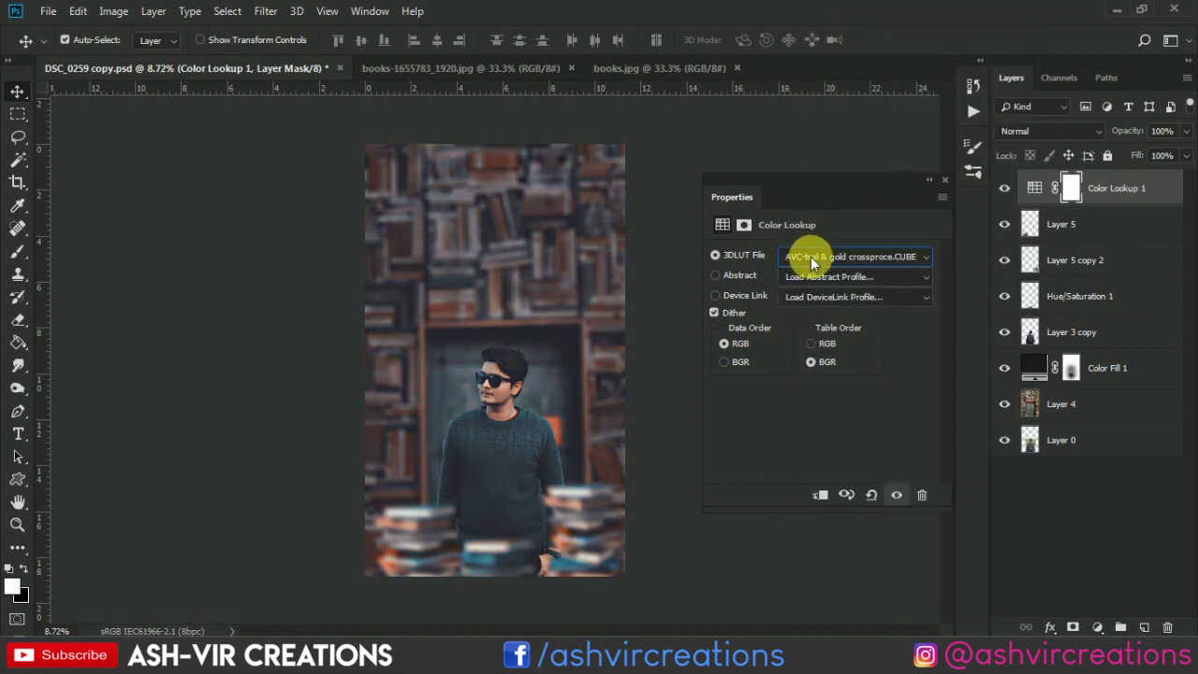
pyautogui.click(811, 260)
pyautogui.click(744, 429)
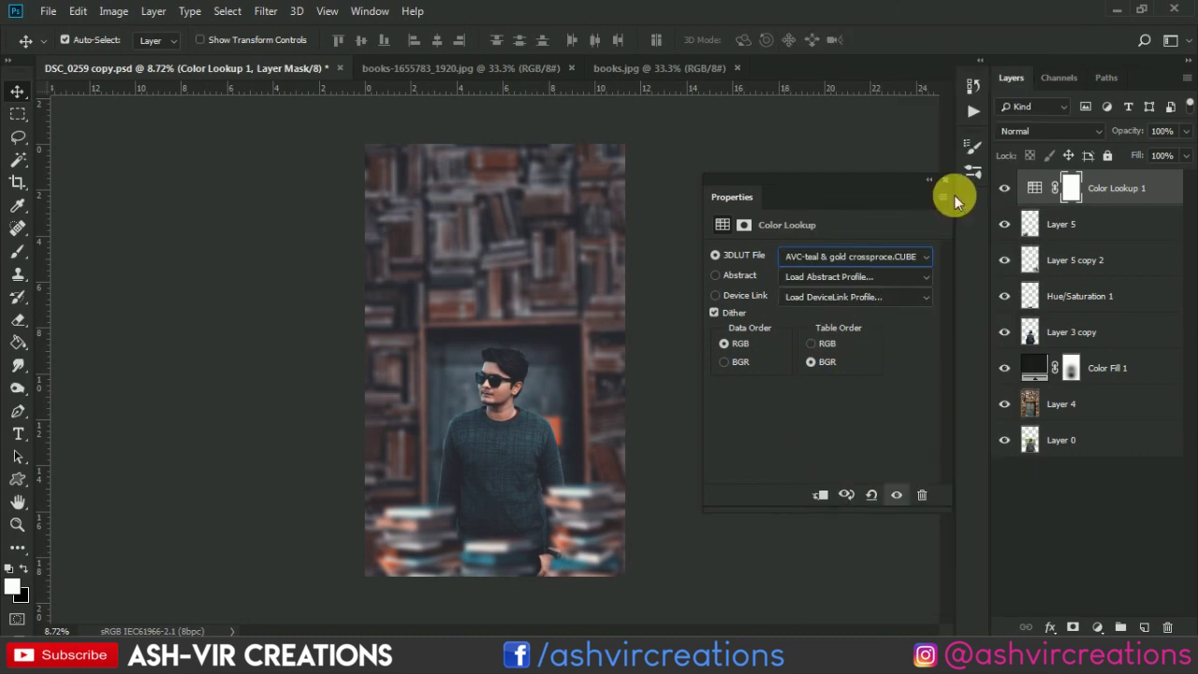
# - Add an empty Layer 6 above Layer 3 copy and open its layer context menu
pyautogui.click(973, 174)
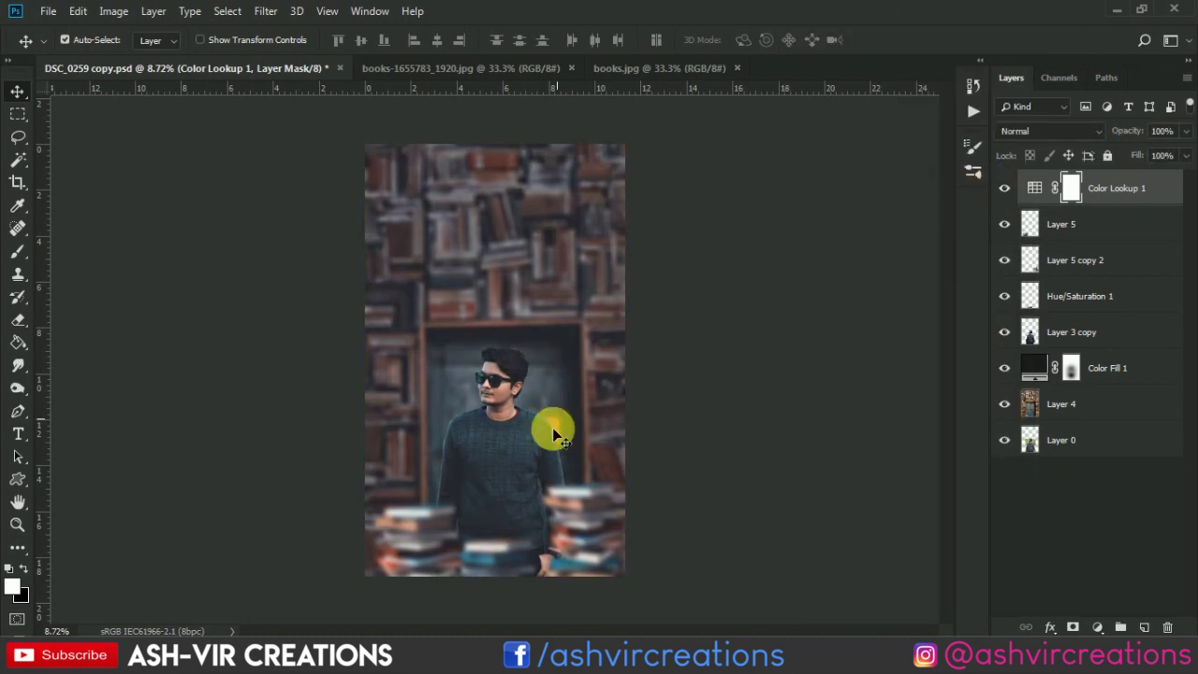
pyautogui.scroll(3, 540, 413)
pyautogui.scroll(1, 541, 412)
pyautogui.scroll(1, 489, 361)
pyautogui.click(1091, 332)
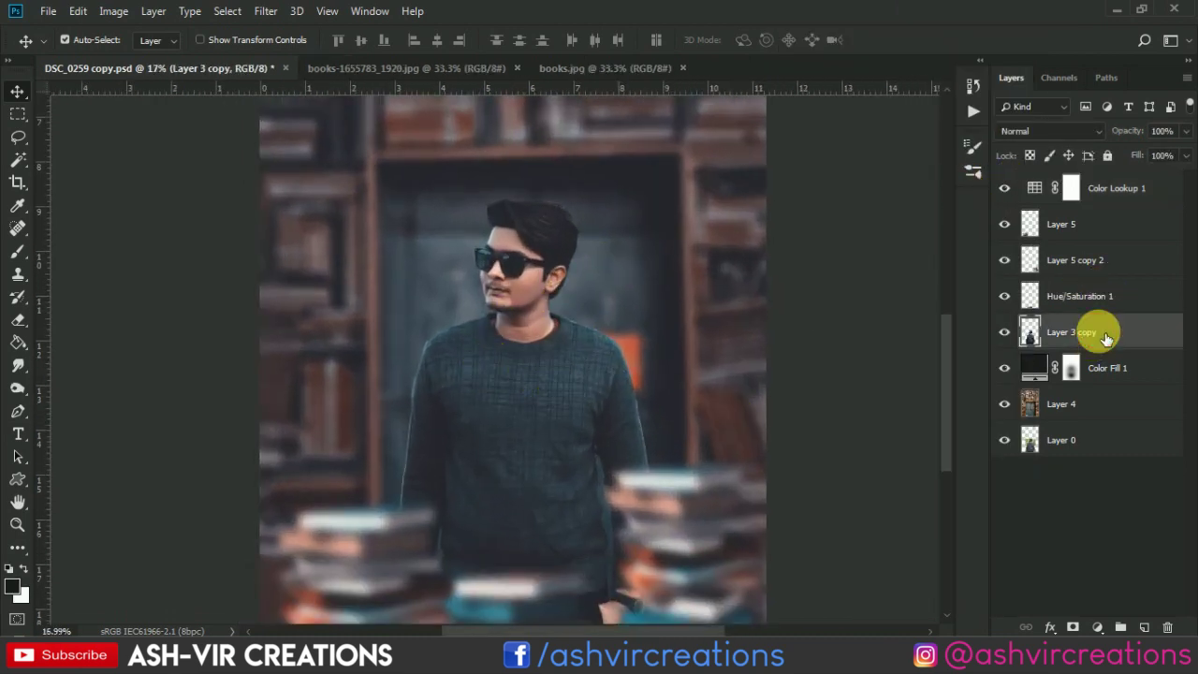
pyautogui.click(1144, 630)
pyautogui.rightClick(1075, 323)
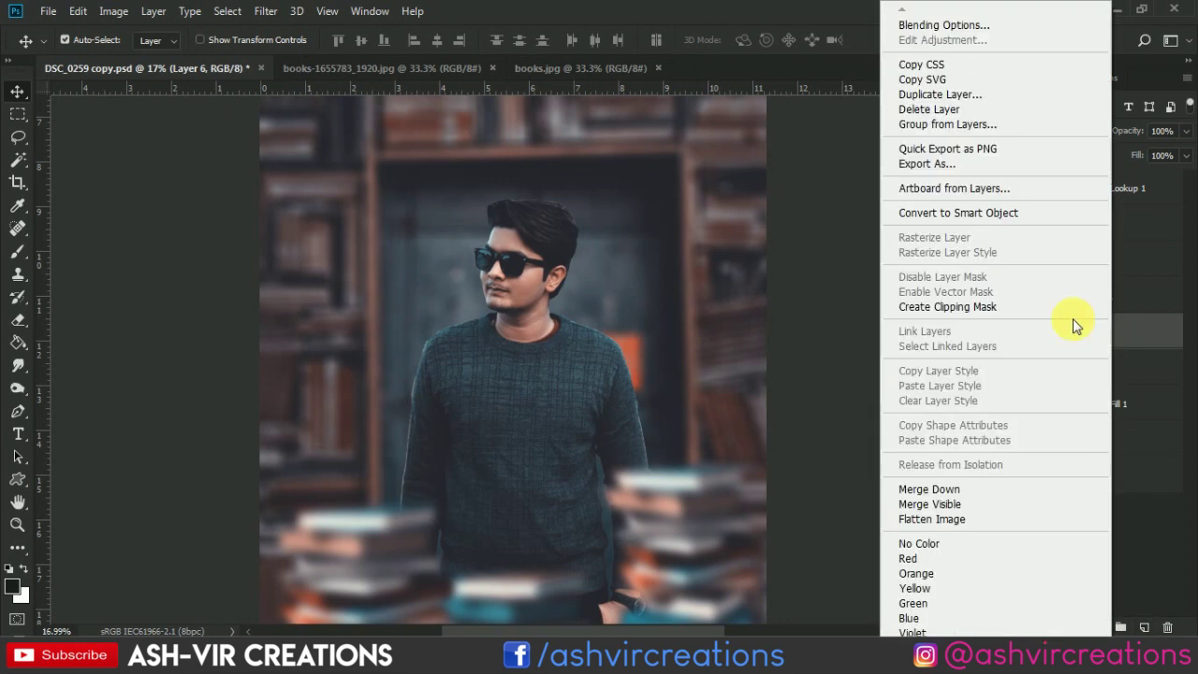
# - Clip Layer 6 to Layer 3 copy and paint the sweater's left edge with a 183 px brush at 100% opacity
pyautogui.click(962, 309)
pyautogui.click(18, 251)
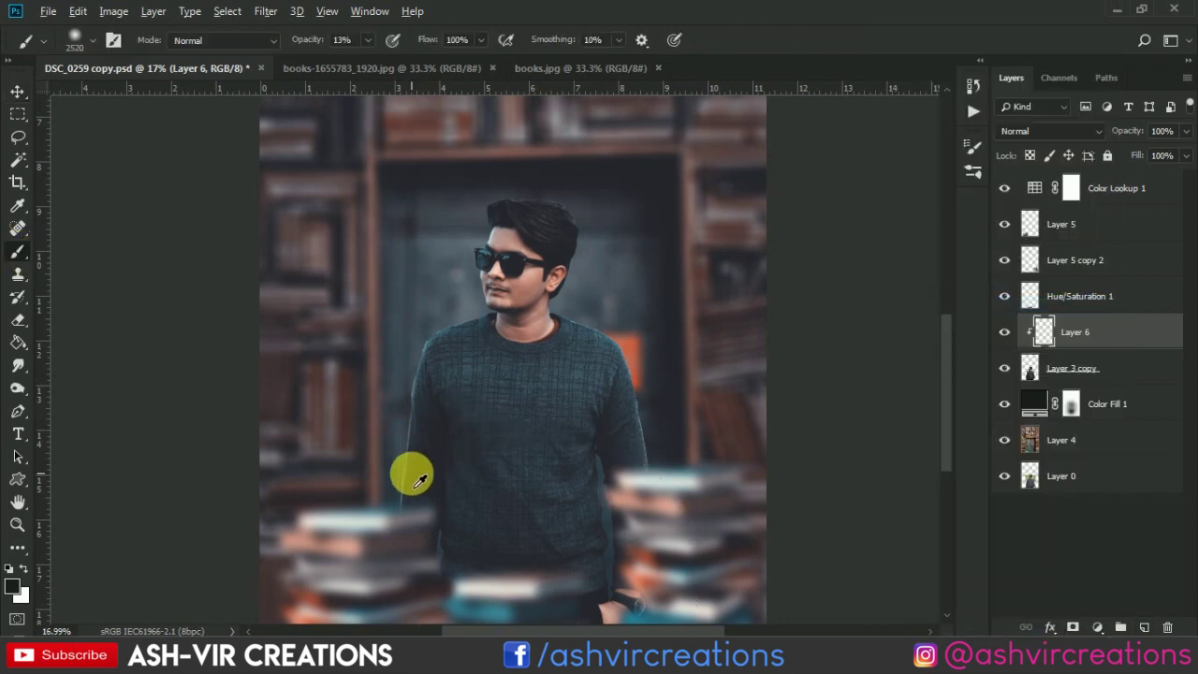
pyautogui.rightClick(463, 354)
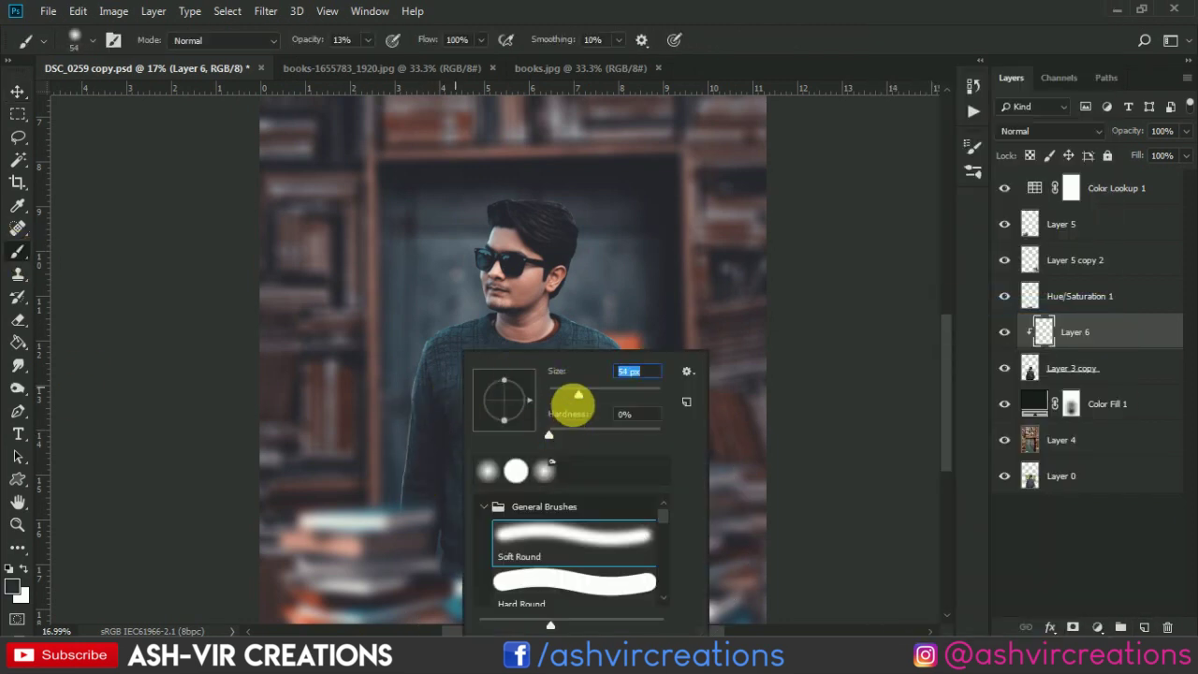
pyautogui.moveTo(574, 394); pyautogui.dragTo(627, 393)
pyautogui.press('Return')
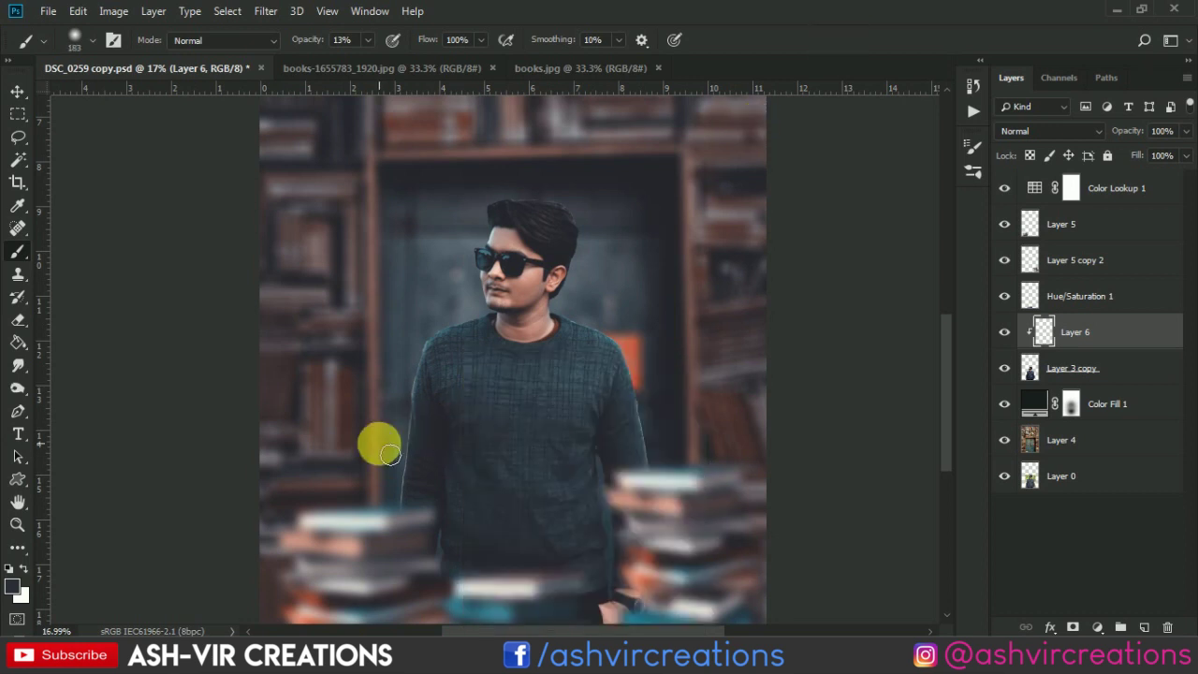
pyautogui.keyDown('alt'); pyautogui.scroll(5, 374, 447); pyautogui.keyUp('alt')
pyautogui.moveTo(441, 400); pyautogui.dragTo(453, 427)
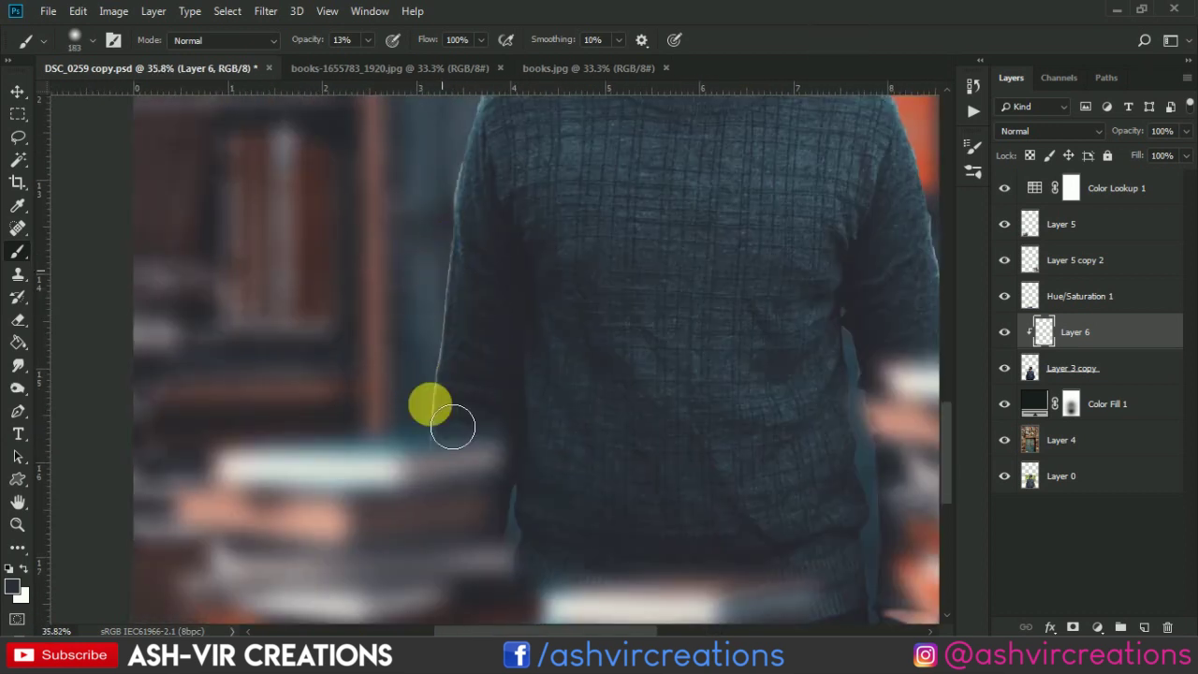
pyautogui.press('0')
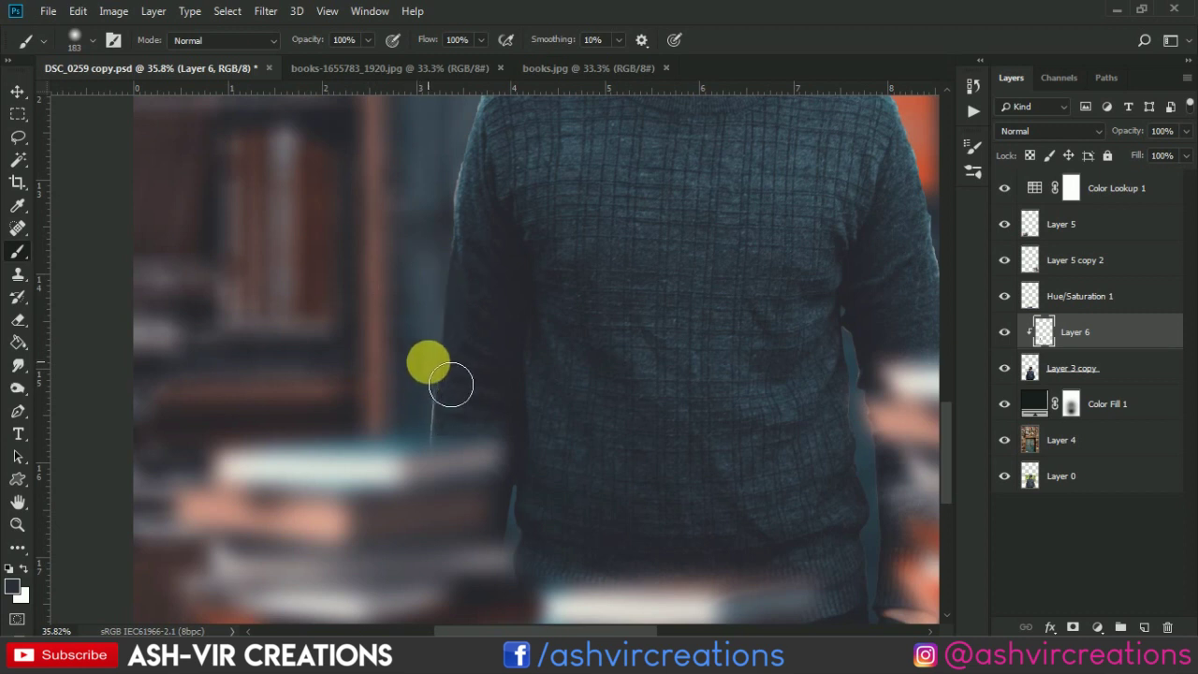
# - With the grade hidden, paint Layer 6's mask along the shoulder with an enlarged brush
pyautogui.click(1004, 188)
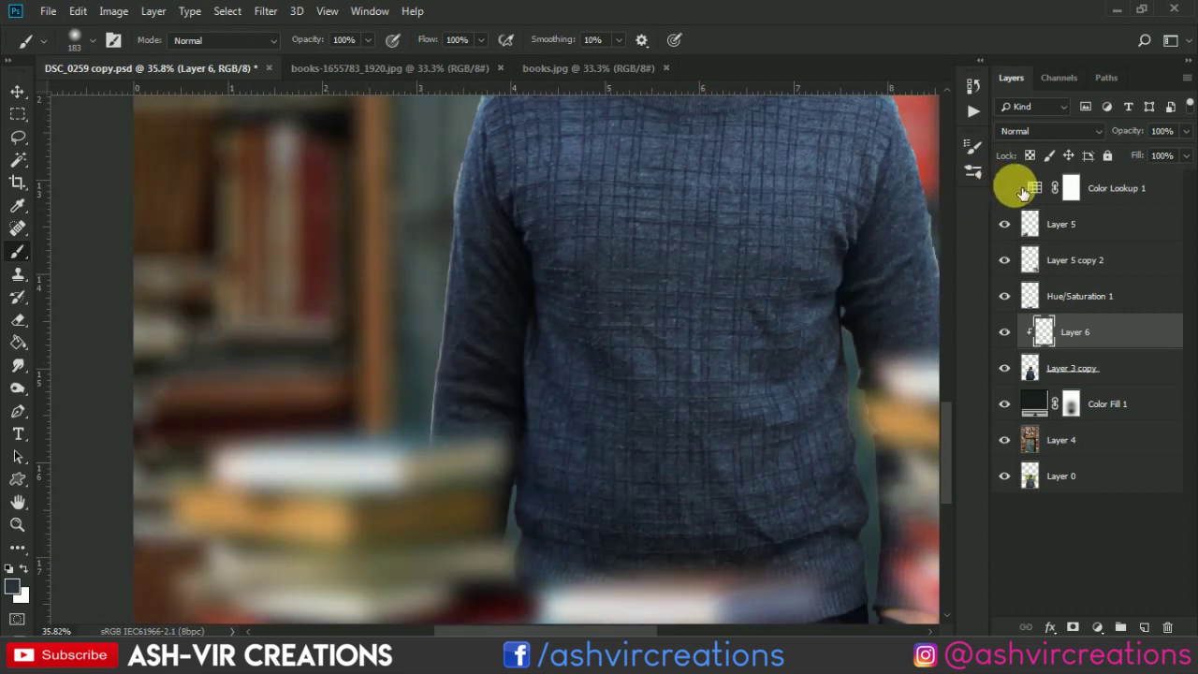
pyautogui.click(451, 271)
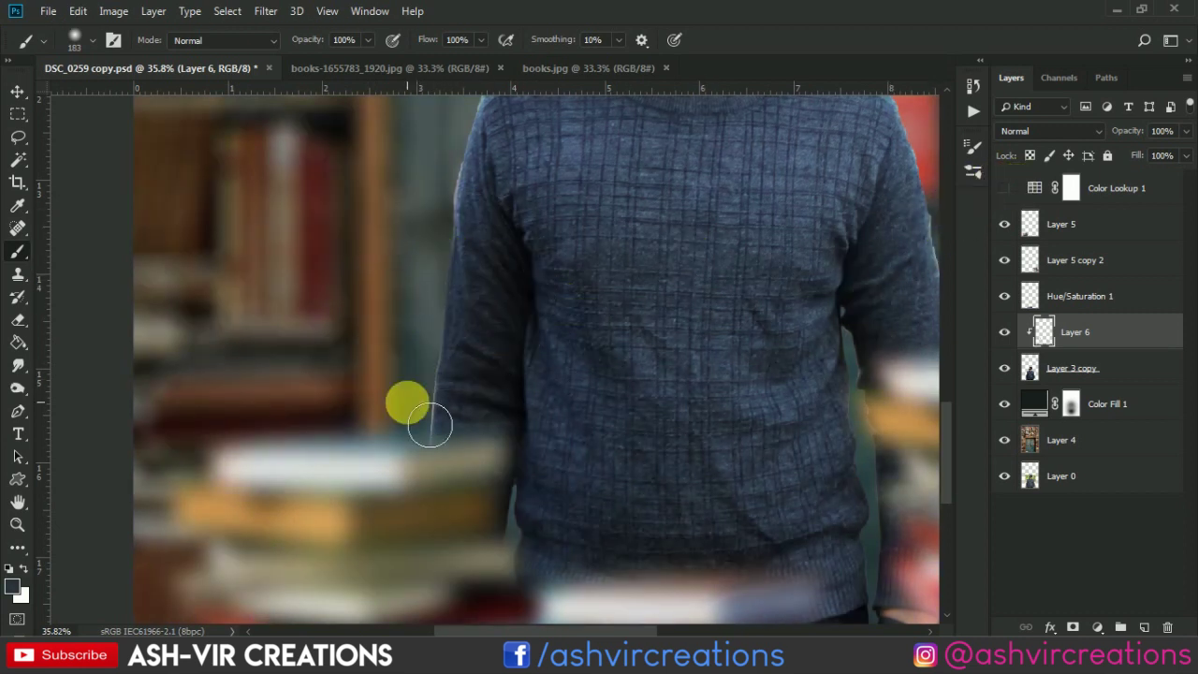
pyautogui.moveTo(455, 286)
pyautogui.mouseDown()
pyautogui.moveTo(497, 440)
pyautogui.moveTo(501, 274)
pyautogui.moveTo(538, 253)
pyautogui.mouseUp()
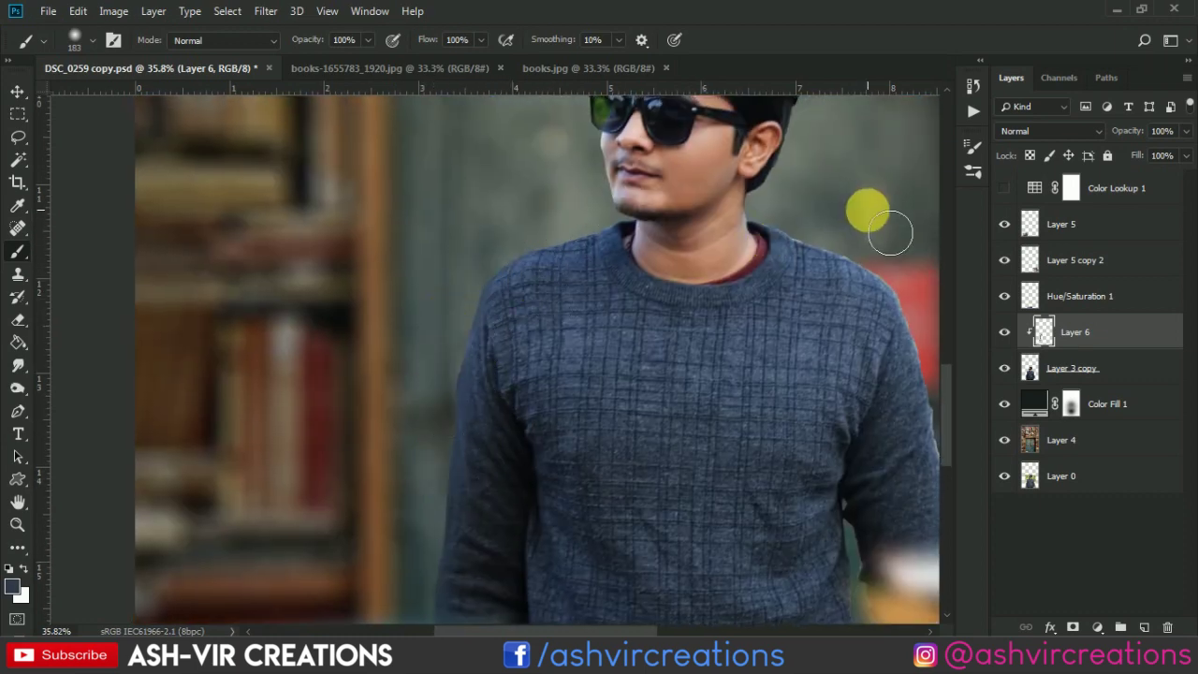
pyautogui.moveTo(846, 267)
pyautogui.mouseDown()
pyautogui.moveTo(563, 163)
pyautogui.moveTo(671, 222)
pyautogui.mouseUp()
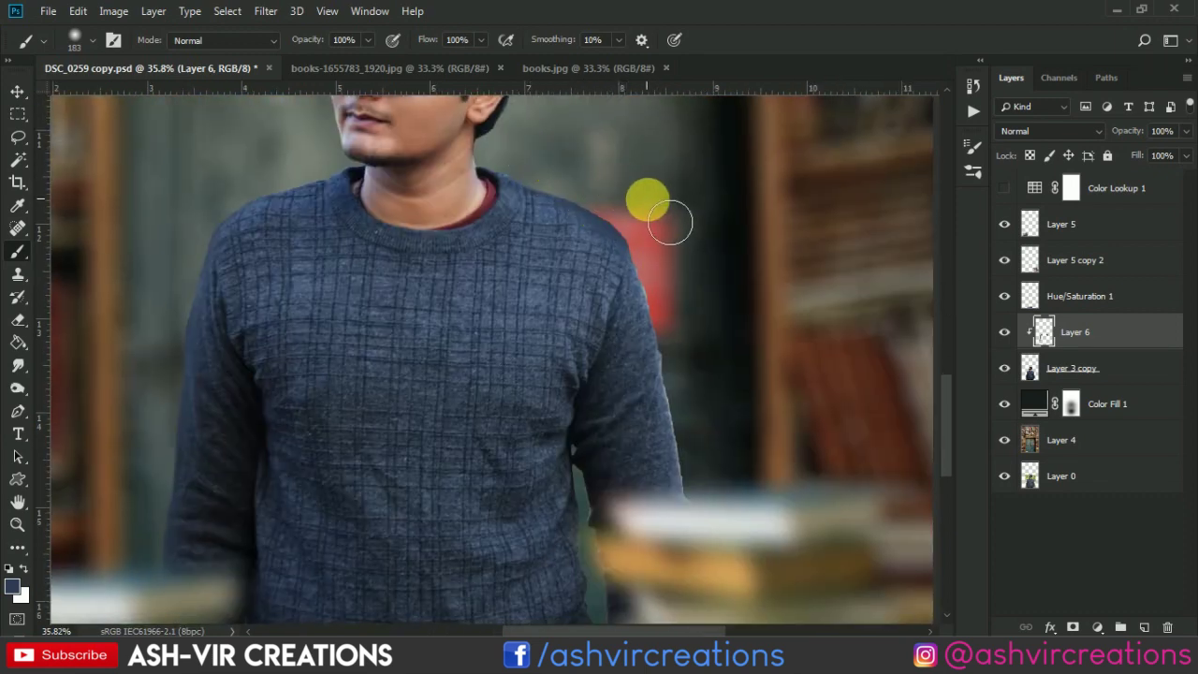
pyautogui.press(']')
pyautogui.press(']')
pyautogui.press(']')
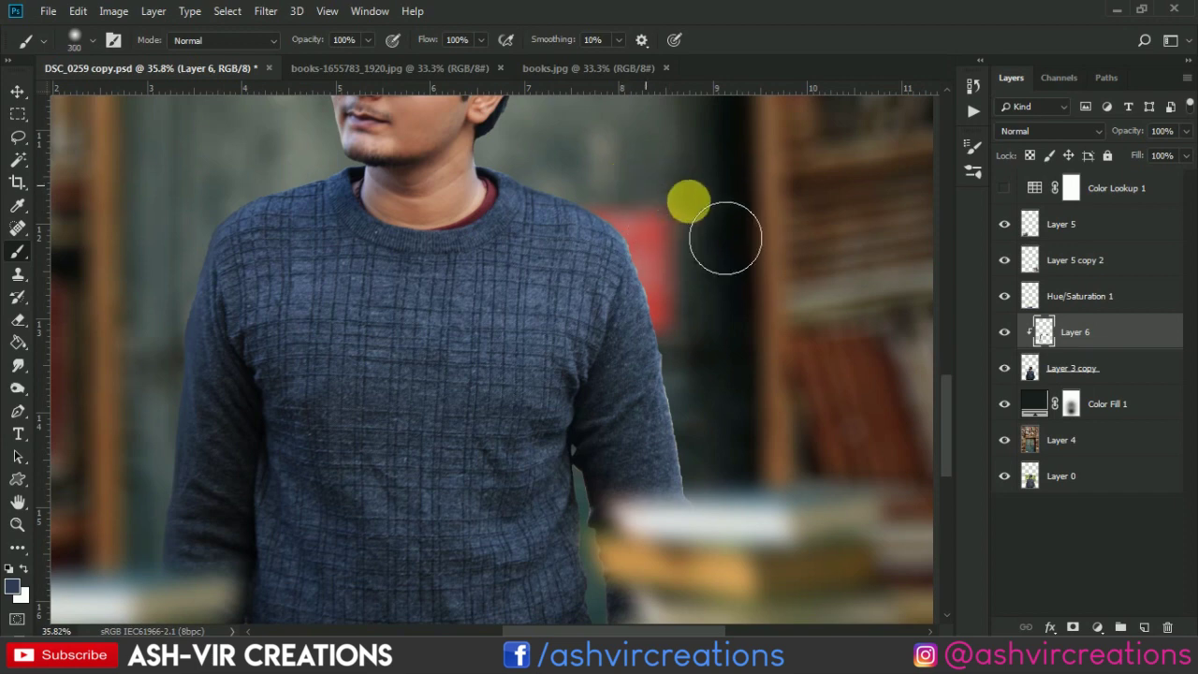
pyautogui.moveTo(687, 221)
pyautogui.mouseDown()
pyautogui.moveTo(773, 388)
pyautogui.moveTo(733, 251)
pyautogui.moveTo(709, 254)
pyautogui.moveTo(729, 414)
pyautogui.moveTo(609, 382)
pyautogui.moveTo(580, 432)
pyautogui.moveTo(589, 440)
pyautogui.mouseUp()
# - Switch to the Move tool and make the Color Lookup 1 grade visible again
pyautogui.scroll(-5, 589, 441)
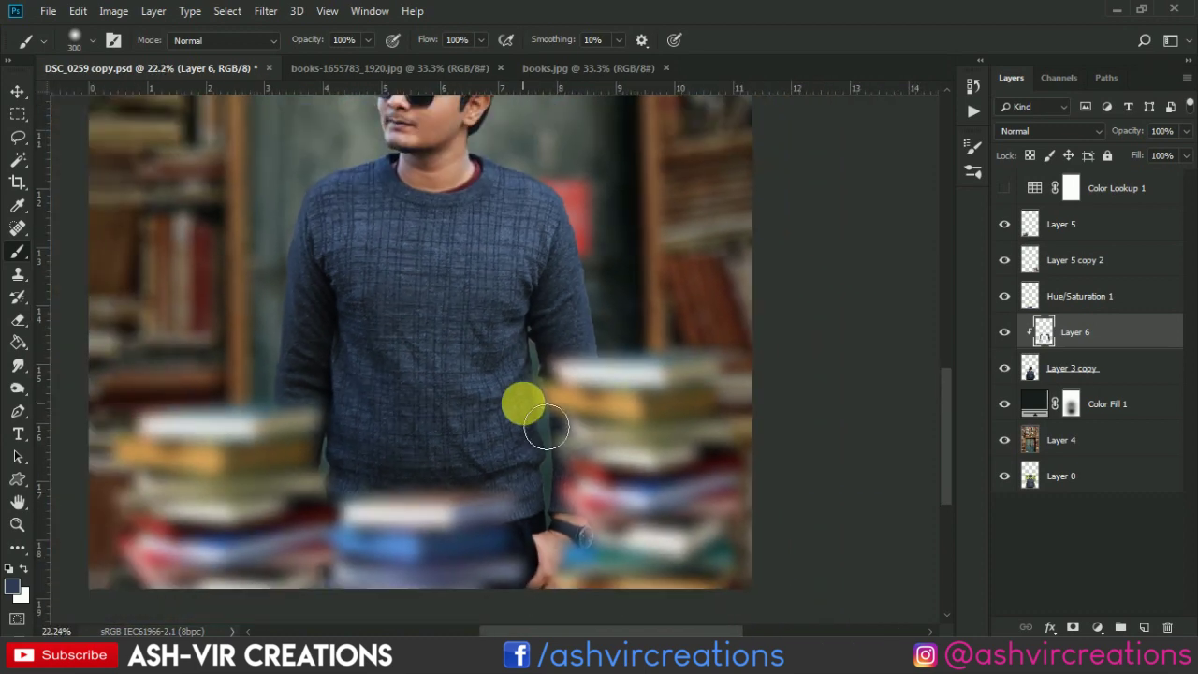
pyautogui.press('v')
pyautogui.click(1004, 188)
pyautogui.scroll(-3, 396, 383)
# - Hide the Color Lookup 1 grade
pyautogui.scroll(-2, 393, 374)
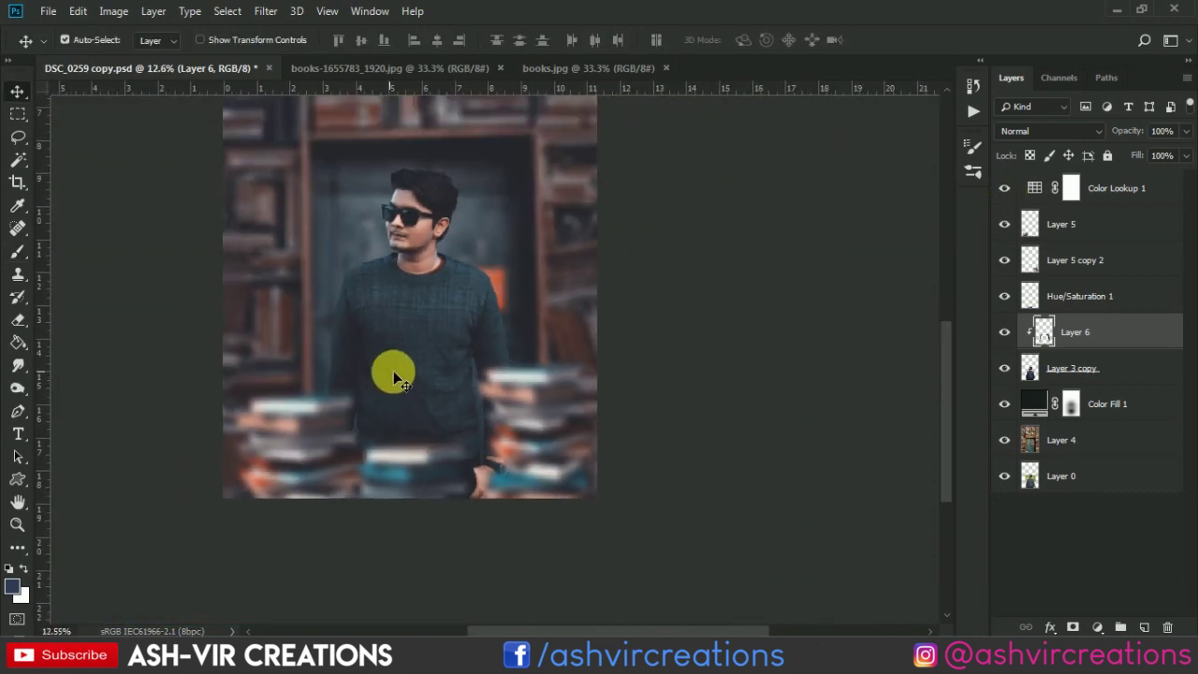
pyautogui.scroll(-2, 393, 374)
pyautogui.scroll(1, 393, 374)
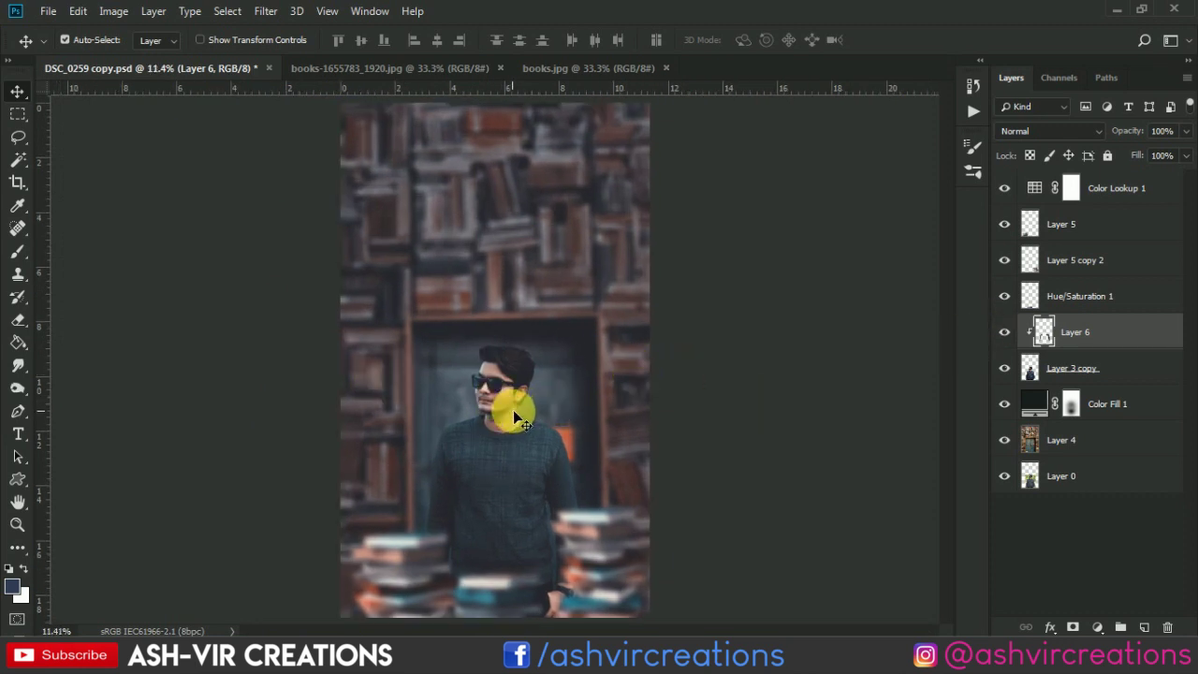
pyautogui.scroll(3, 513, 417)
pyautogui.scroll(2, 538, 375)
pyautogui.click(1004, 188)
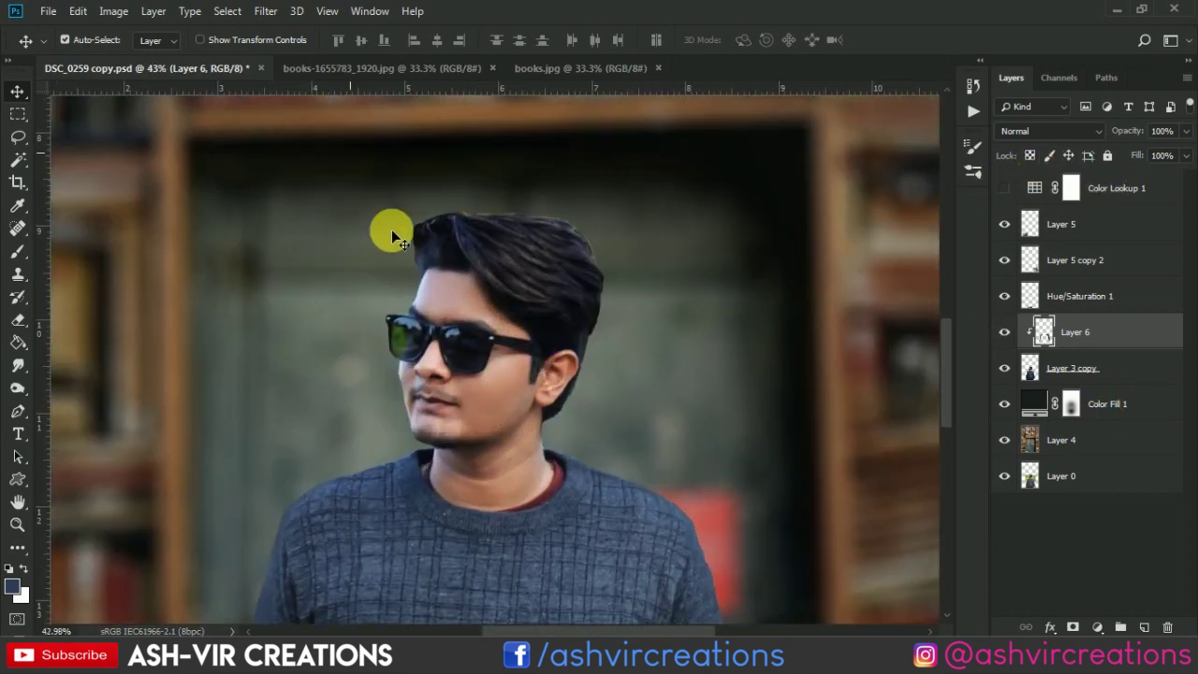
pyautogui.scroll(2, 393, 236)
# - Smudge the hair outline above the forehead on Layer 3 copy
pyautogui.click(17, 365)
pyautogui.scroll(1, 415, 315)
pyautogui.scroll(2, 459, 272)
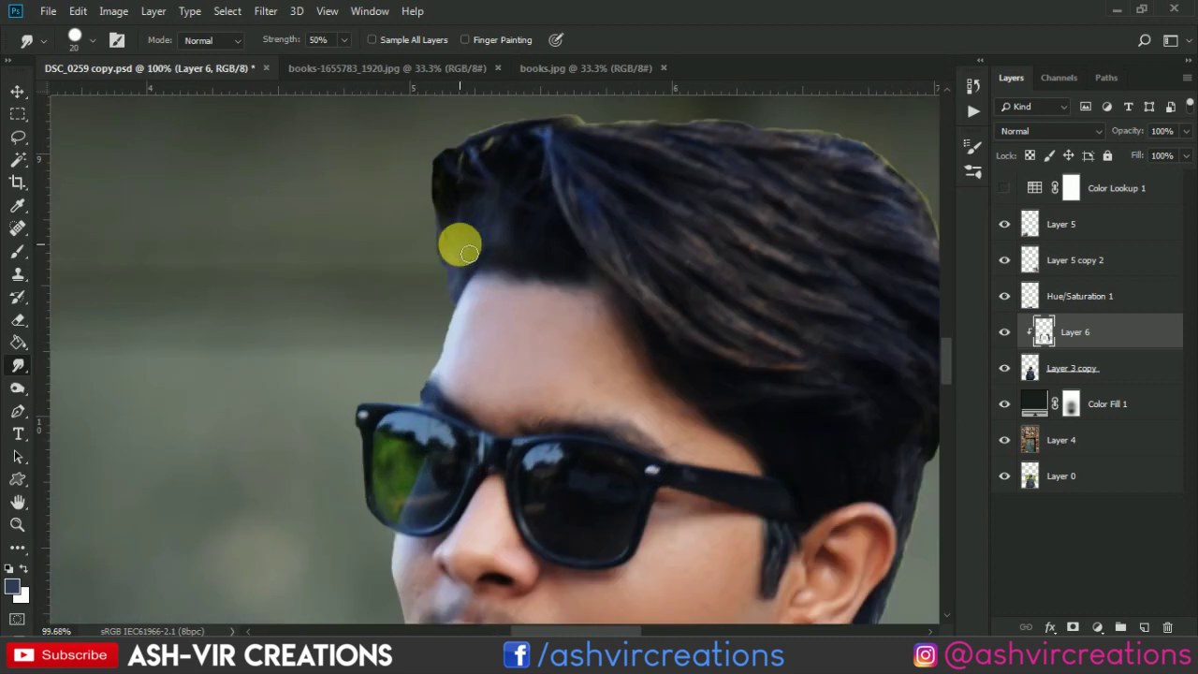
pyautogui.moveTo(469, 253); pyautogui.dragTo(460, 268)
pyautogui.click(1039, 368)
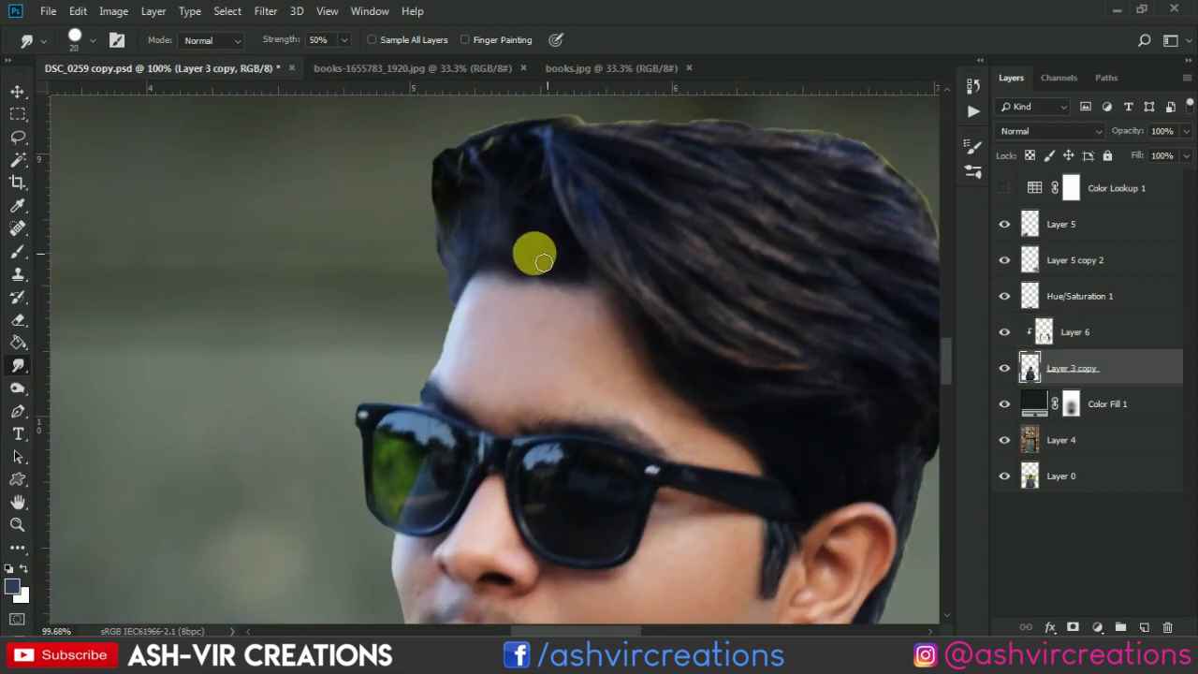
pyautogui.moveTo(453, 271)
pyautogui.mouseDown()
pyautogui.moveTo(408, 182)
pyautogui.moveTo(474, 137)
pyautogui.moveTo(523, 150)
pyautogui.moveTo(580, 132)
pyautogui.moveTo(623, 140)
pyautogui.moveTo(481, 200)
pyautogui.moveTo(705, 187)
pyautogui.moveTo(668, 206)
pyautogui.moveTo(838, 277)
pyautogui.moveTo(850, 353)
pyautogui.mouseUp()
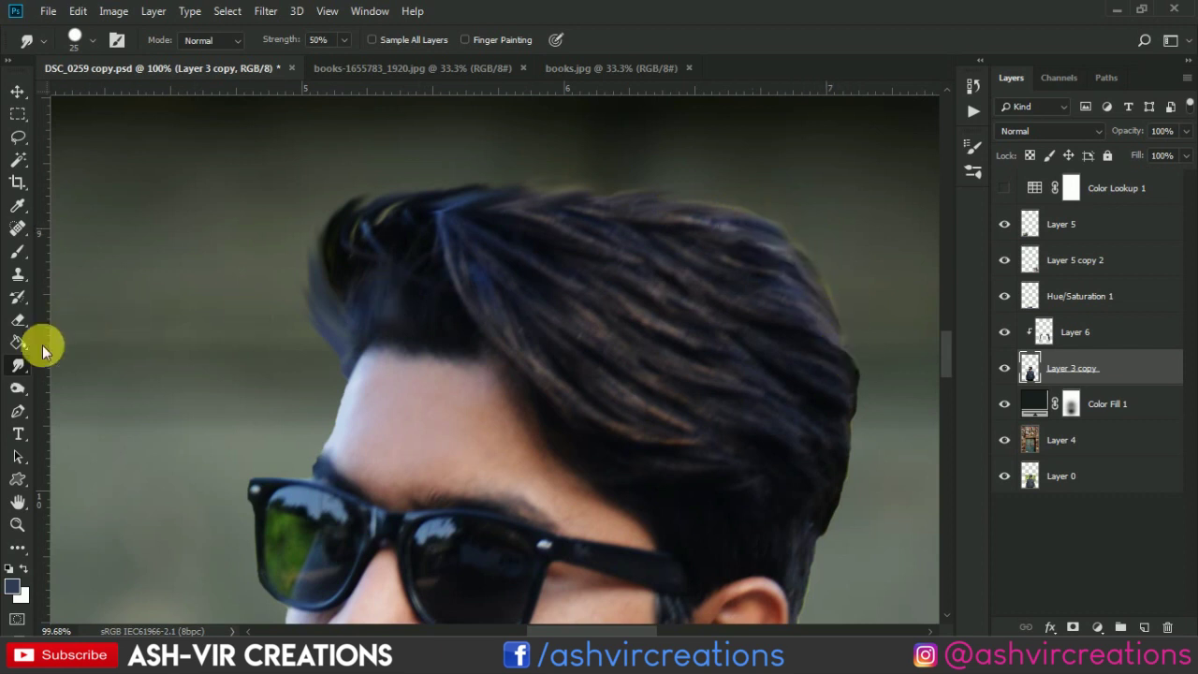
# - Repaint Layer 6 across the top of the hair with the brush
pyautogui.click(18, 252)
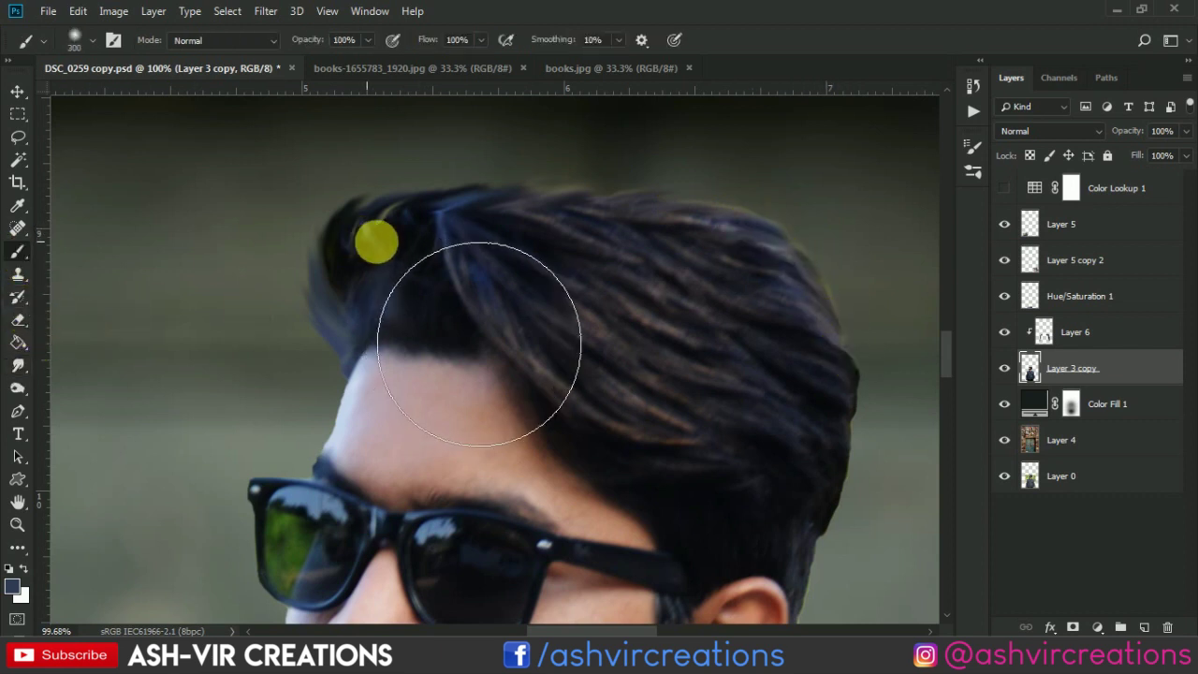
pyautogui.moveTo(312, 254); pyautogui.dragTo(275, 271)
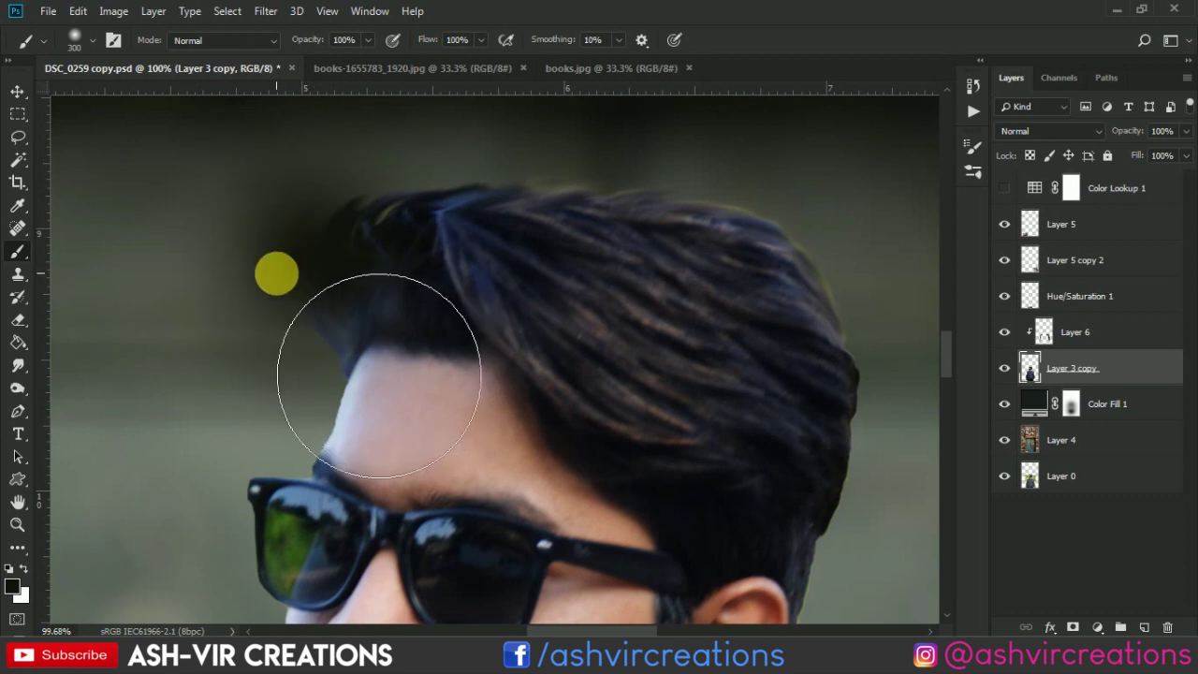
pyautogui.hotkey('ctrl', 'z')
pyautogui.click(1105, 334)
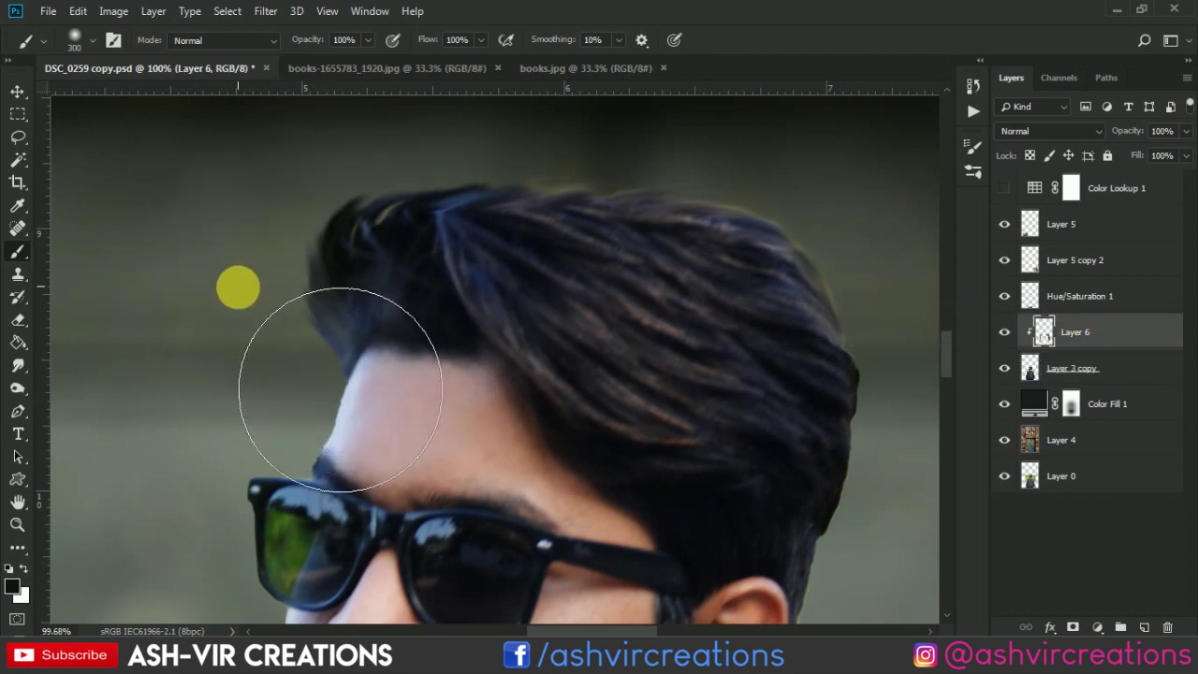
pyautogui.moveTo(856, 200); pyautogui.dragTo(561, 214)
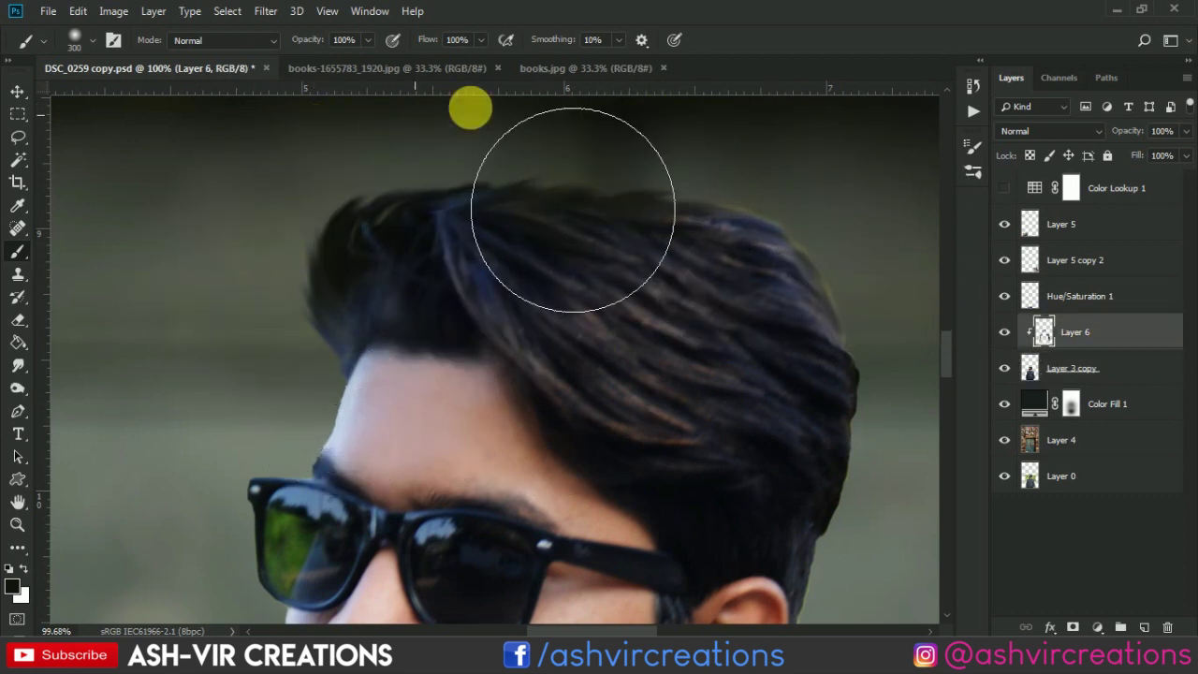
# - Shrink the brush to 70 px and paint Layer 6 along the neck edge
pyautogui.moveTo(757, 315); pyautogui.dragTo(553, 179)
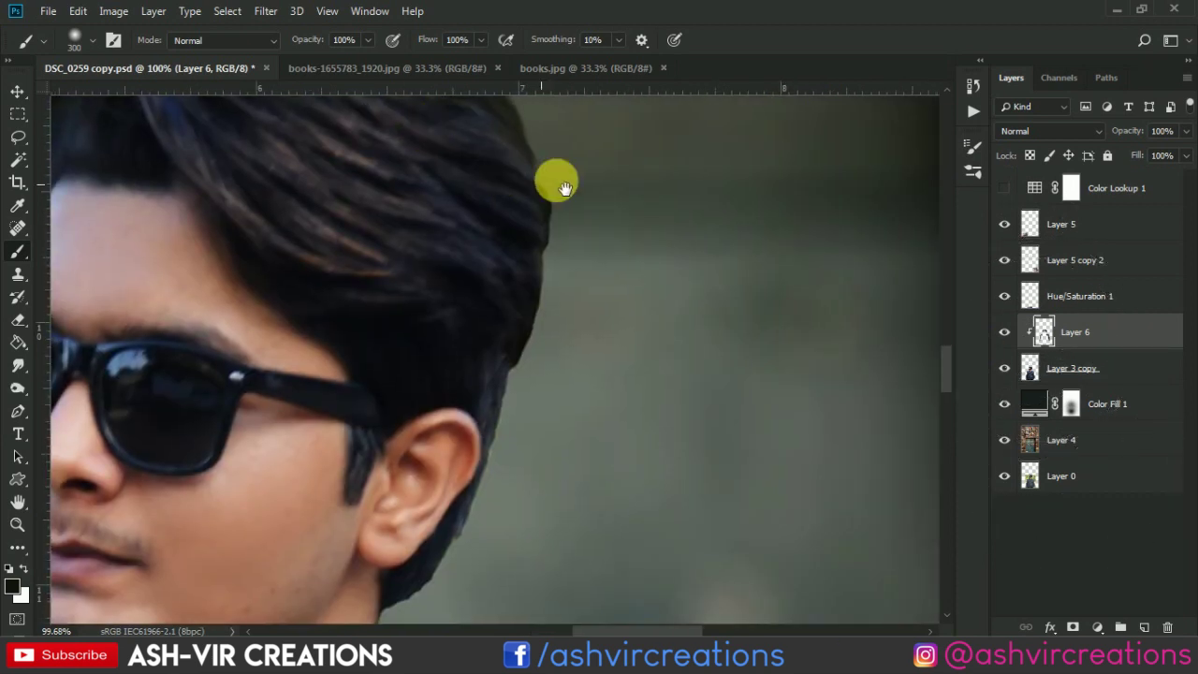
pyautogui.press('[')
pyautogui.press('[')
pyautogui.press('[')
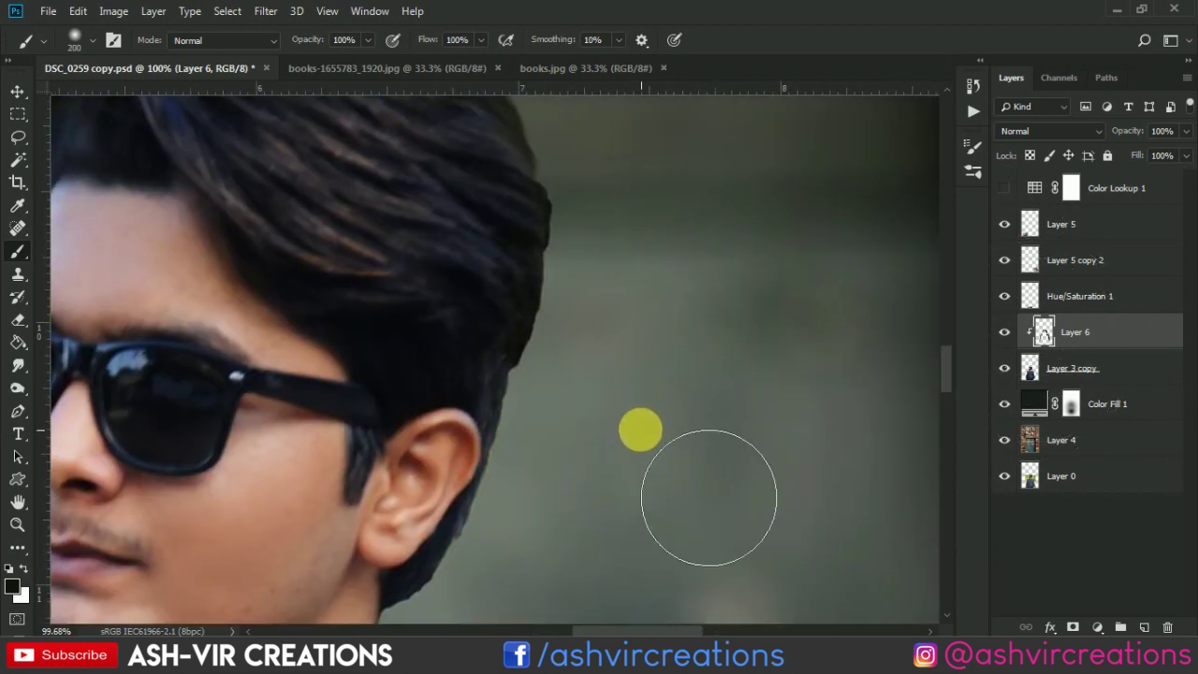
pyautogui.press('[')
pyautogui.press('[')
pyautogui.press('[')
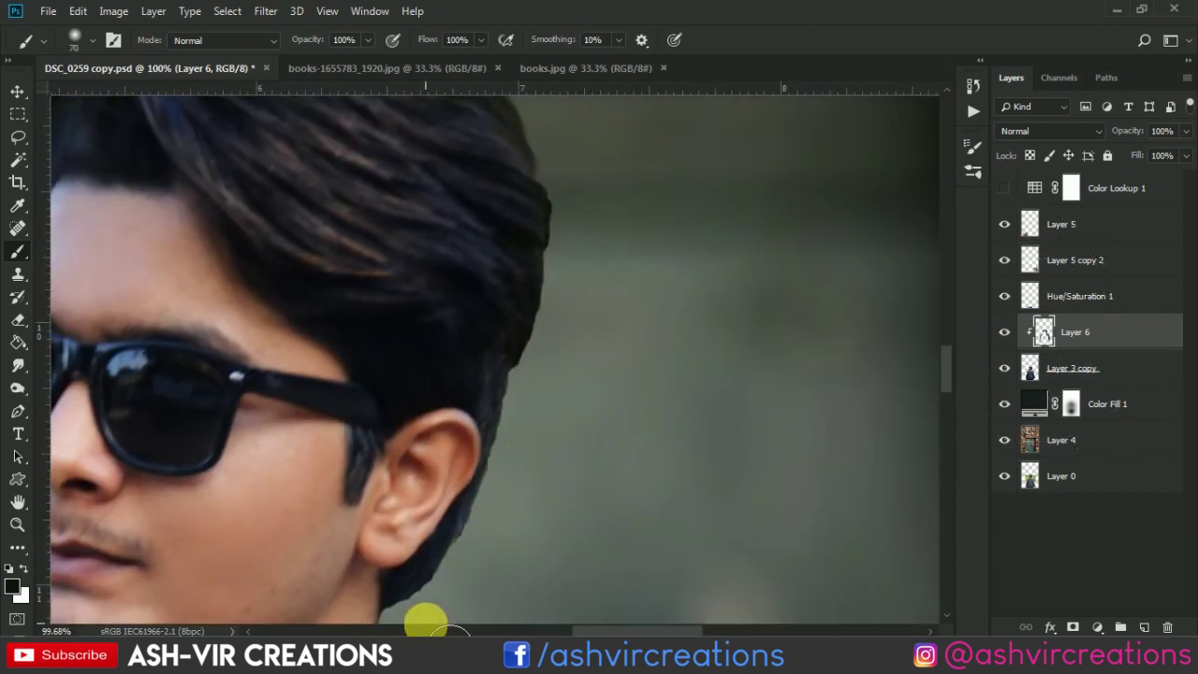
pyautogui.moveTo(422, 620); pyautogui.dragTo(538, 466)
pyautogui.click(417, 560)
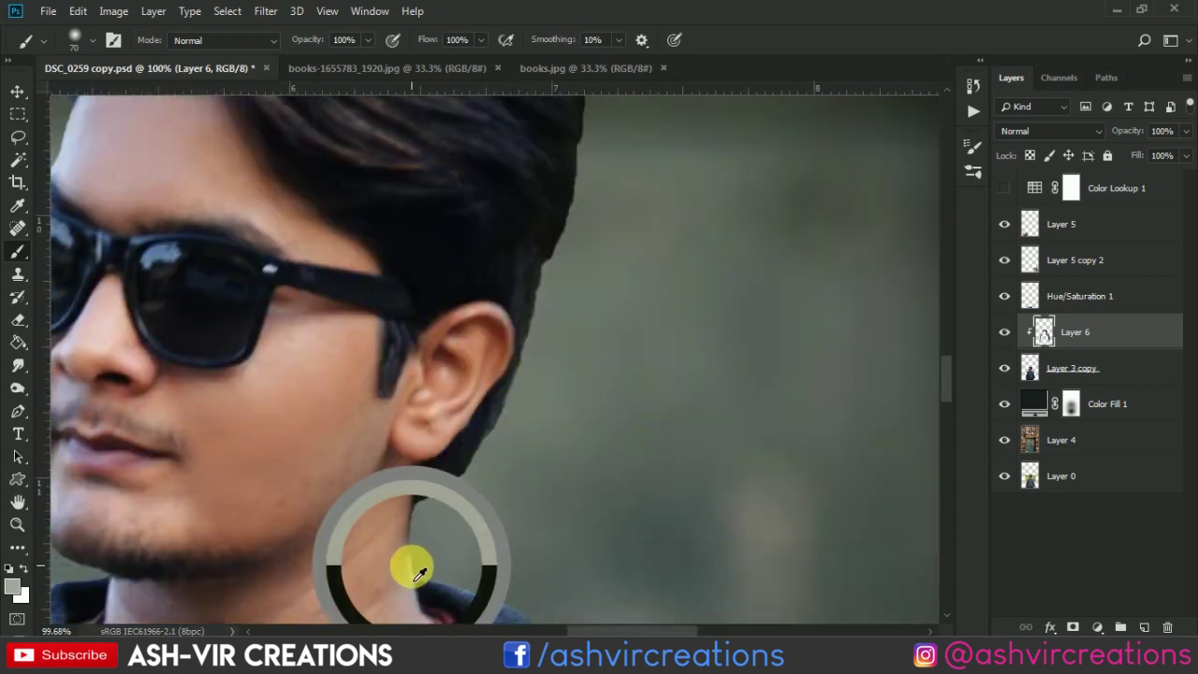
pyautogui.moveTo(456, 559)
pyautogui.mouseDown()
pyautogui.moveTo(539, 550)
pyautogui.moveTo(444, 559)
pyautogui.mouseUp()
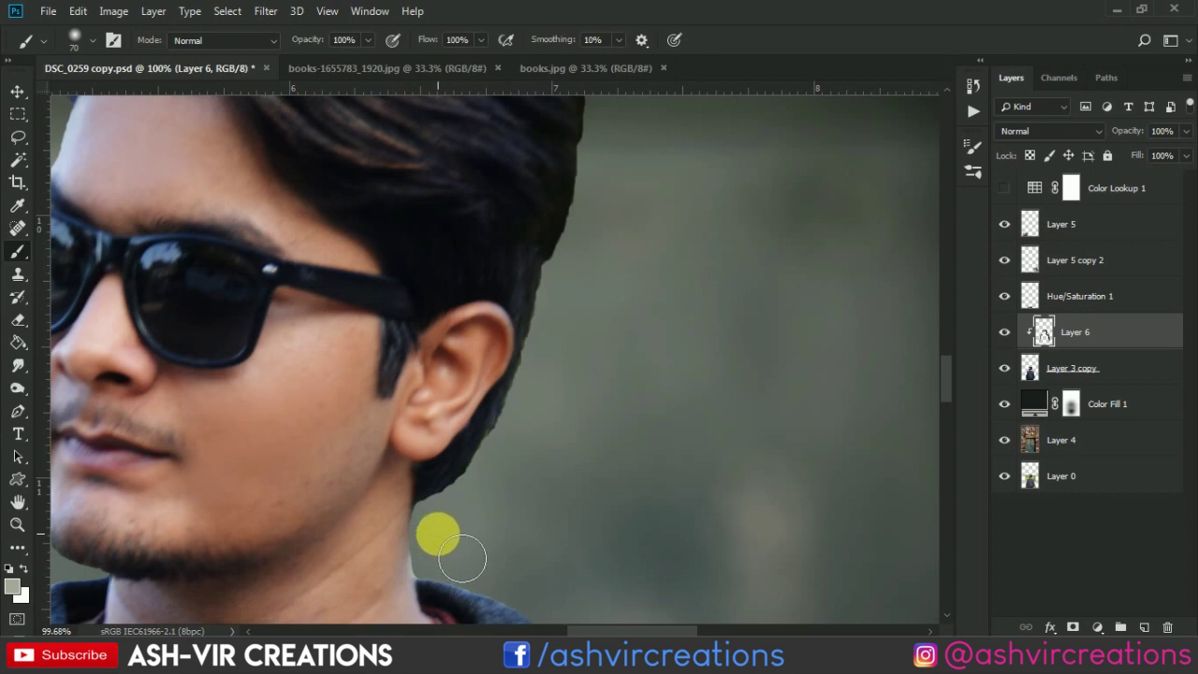
pyautogui.scroll(-2, 527, 556)
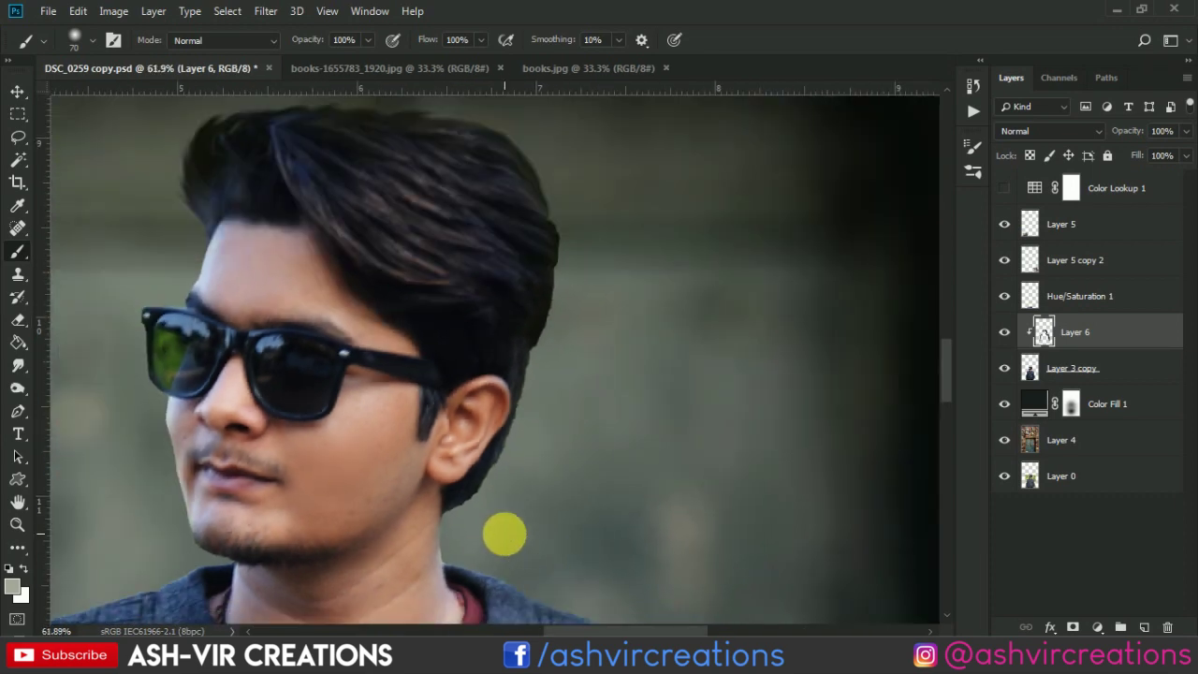
pyautogui.scroll(-3, 502, 534)
pyautogui.scroll(-3, 503, 533)
# - Show the grade, move Color Fill 1 just beneath Color Lookup 1, and set it to 58% opacity
pyautogui.press('v')
pyautogui.scroll(-2, 503, 534)
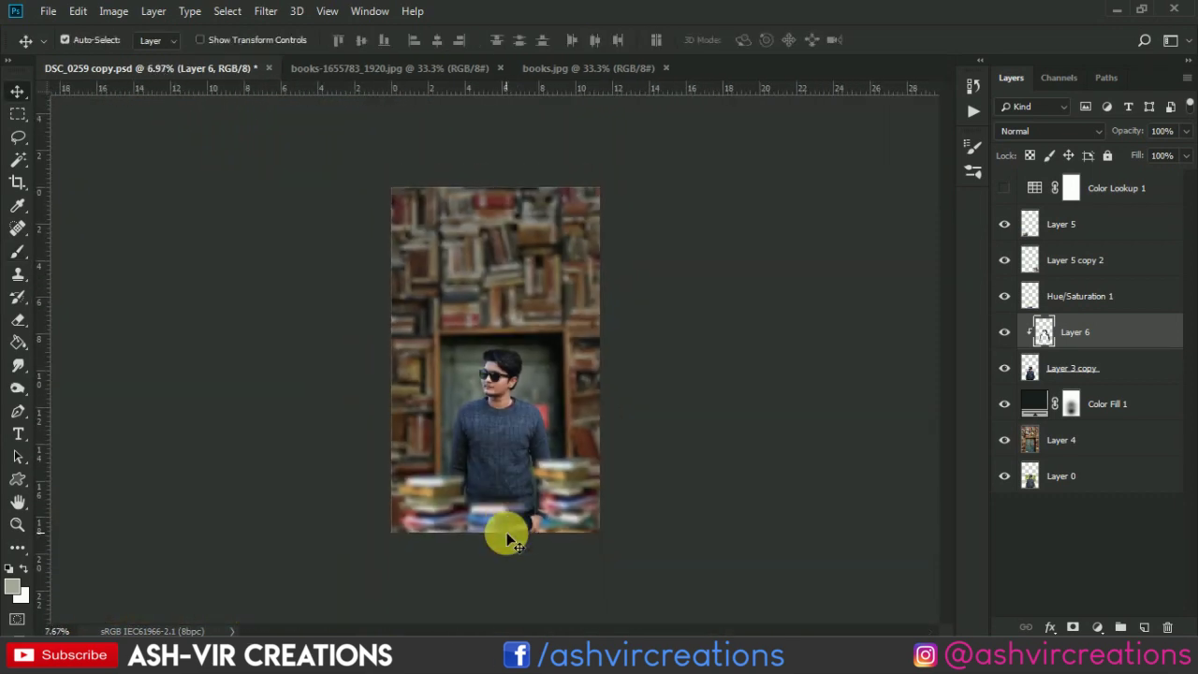
pyautogui.scroll(1, 503, 534)
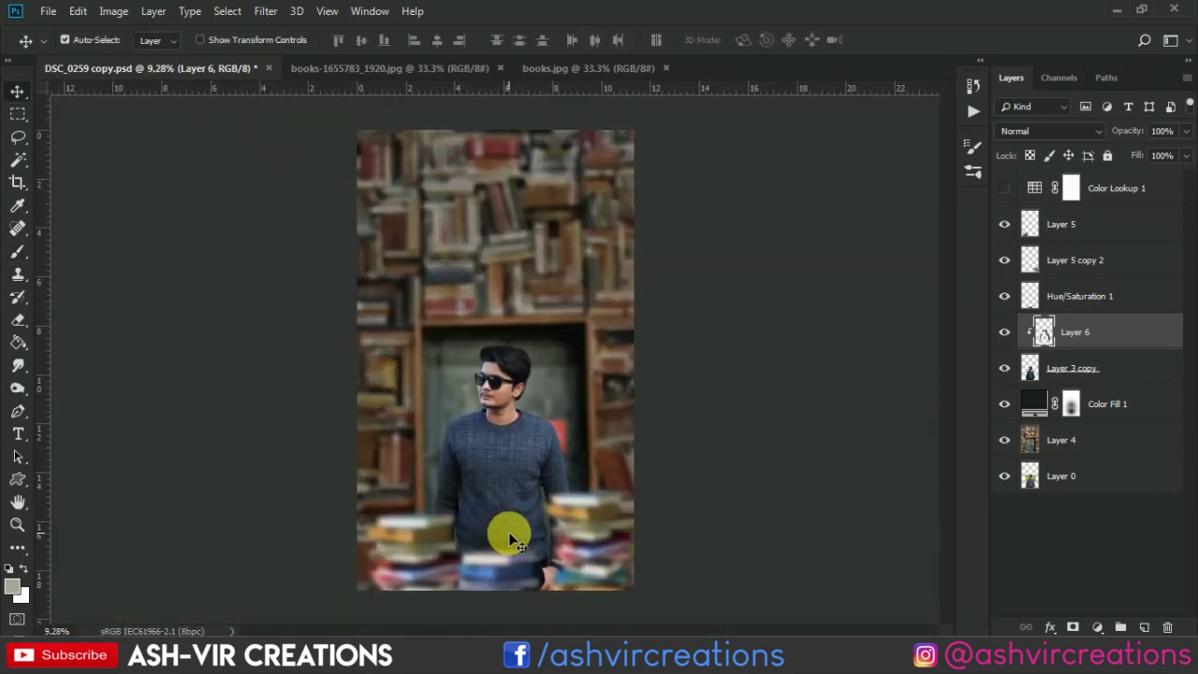
pyautogui.click(1005, 188)
pyautogui.click(1110, 407)
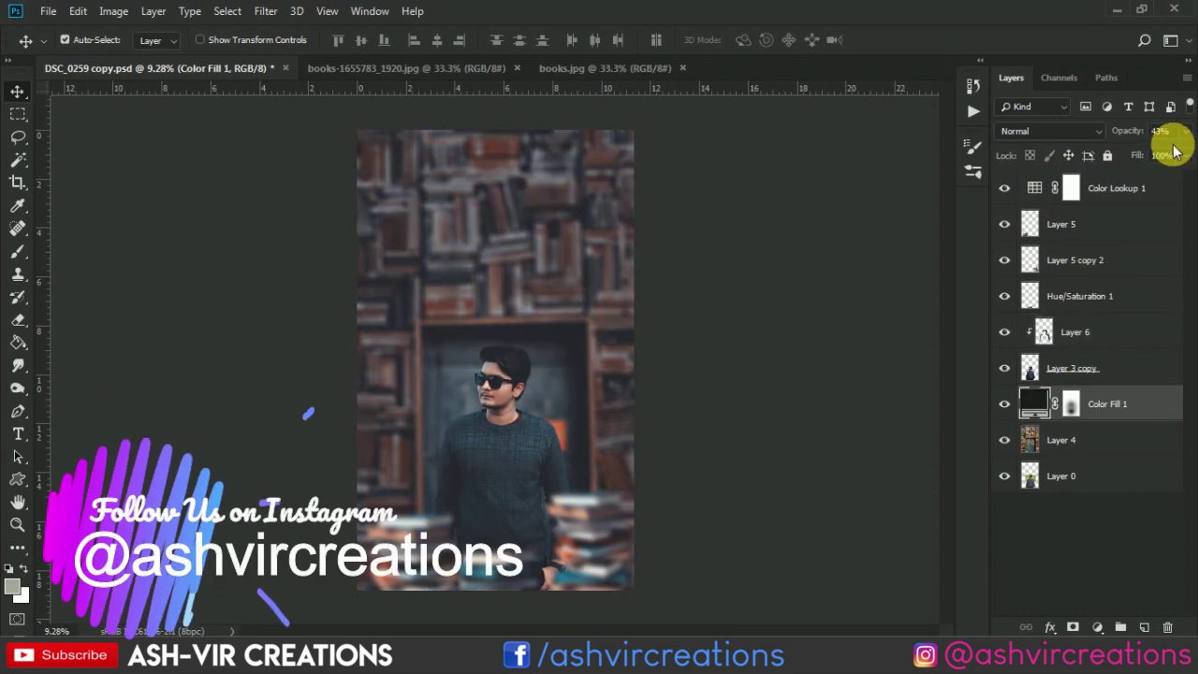
pyautogui.click(1131, 134)
pyautogui.moveTo(1130, 134)
pyautogui.mouseDown()
pyautogui.moveTo(1102, 134)
pyautogui.moveTo(1179, 140)
pyautogui.moveTo(1126, 134)
pyautogui.moveTo(1123, 154)
pyautogui.moveTo(1134, 154)
pyautogui.mouseUp()
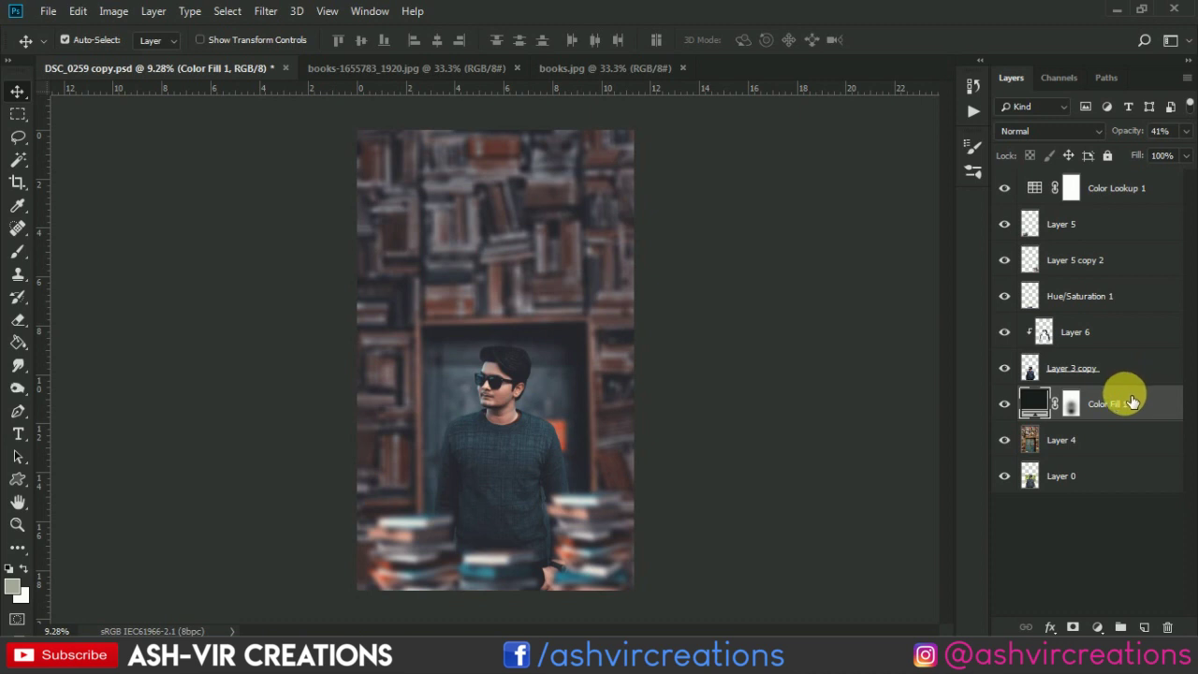
pyautogui.moveTo(1133, 402); pyautogui.dragTo(1149, 303)
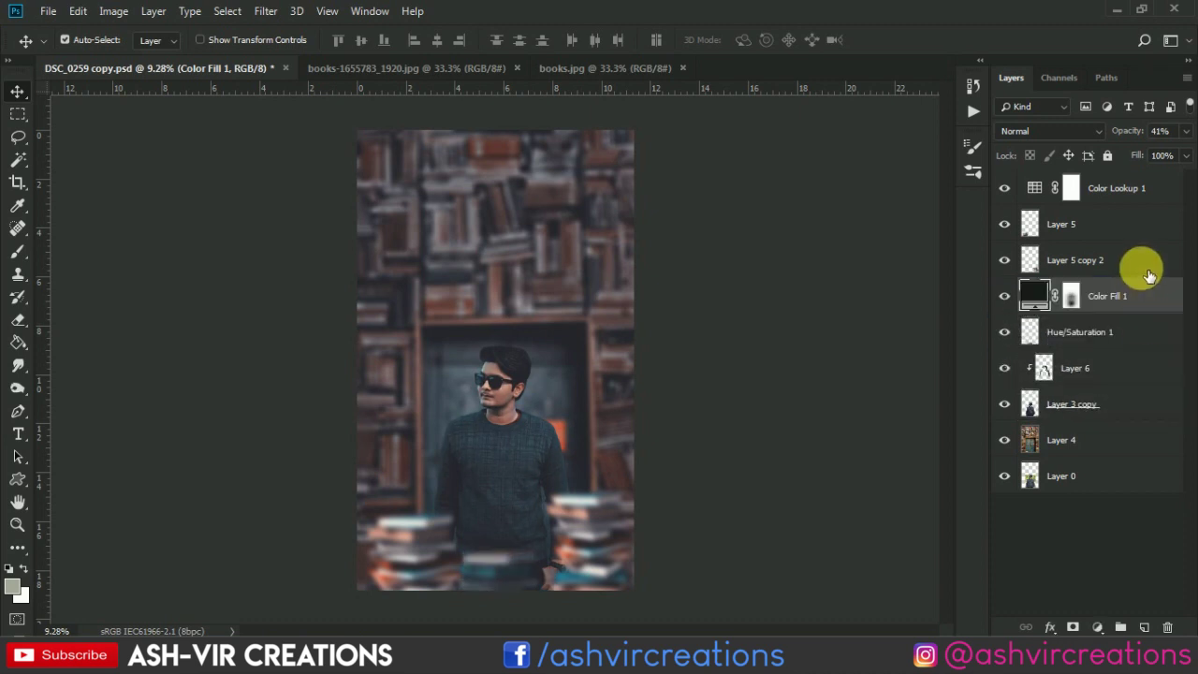
pyautogui.moveTo(1077, 295); pyautogui.dragTo(1123, 214)
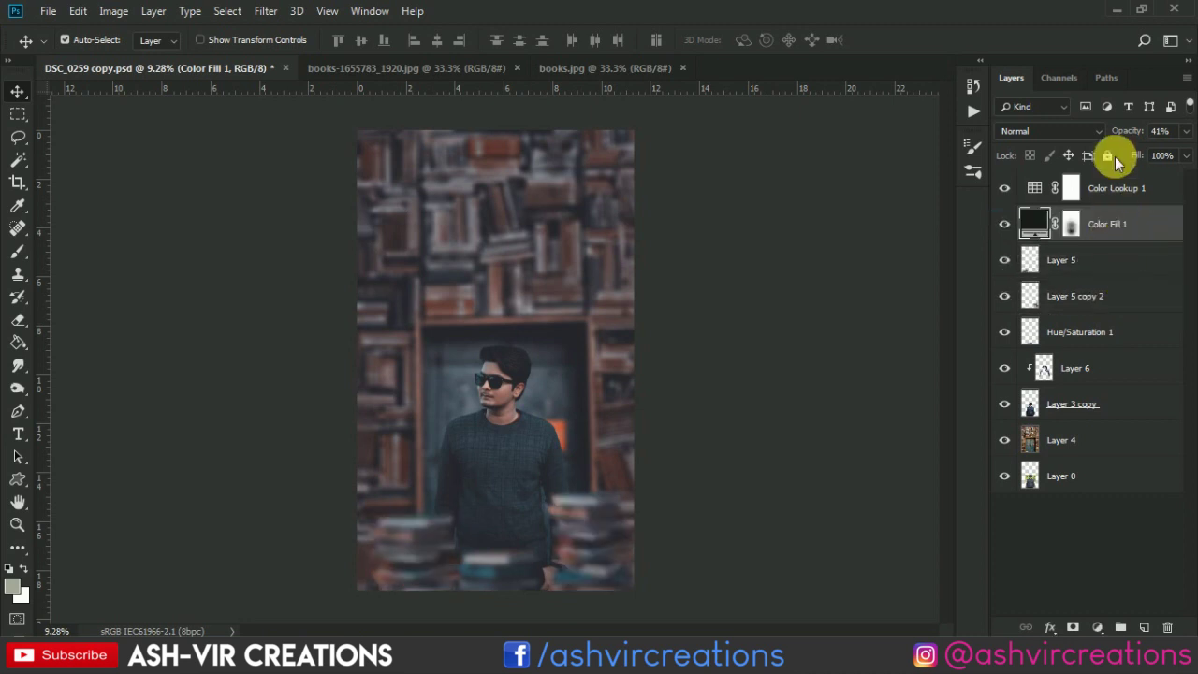
pyautogui.moveTo(1133, 138); pyautogui.dragTo(1146, 138)
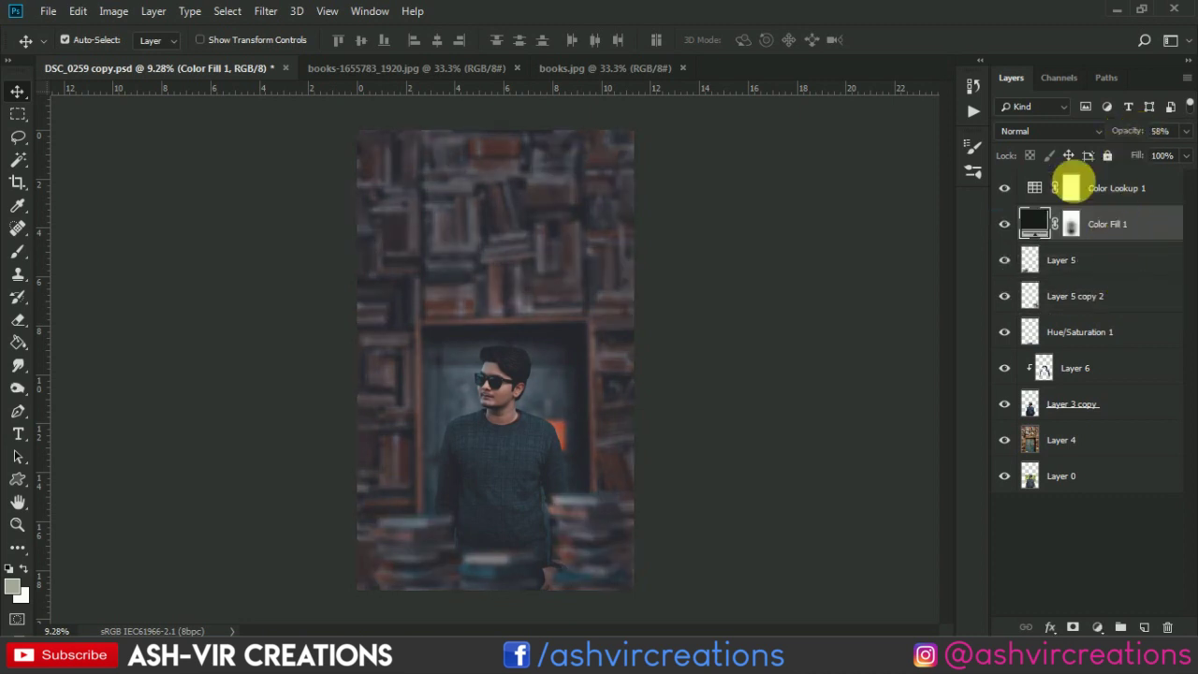
# - Paint black on Color Fill 1's mask with a 480 px brush at 71% opacity
pyautogui.click(1079, 228)
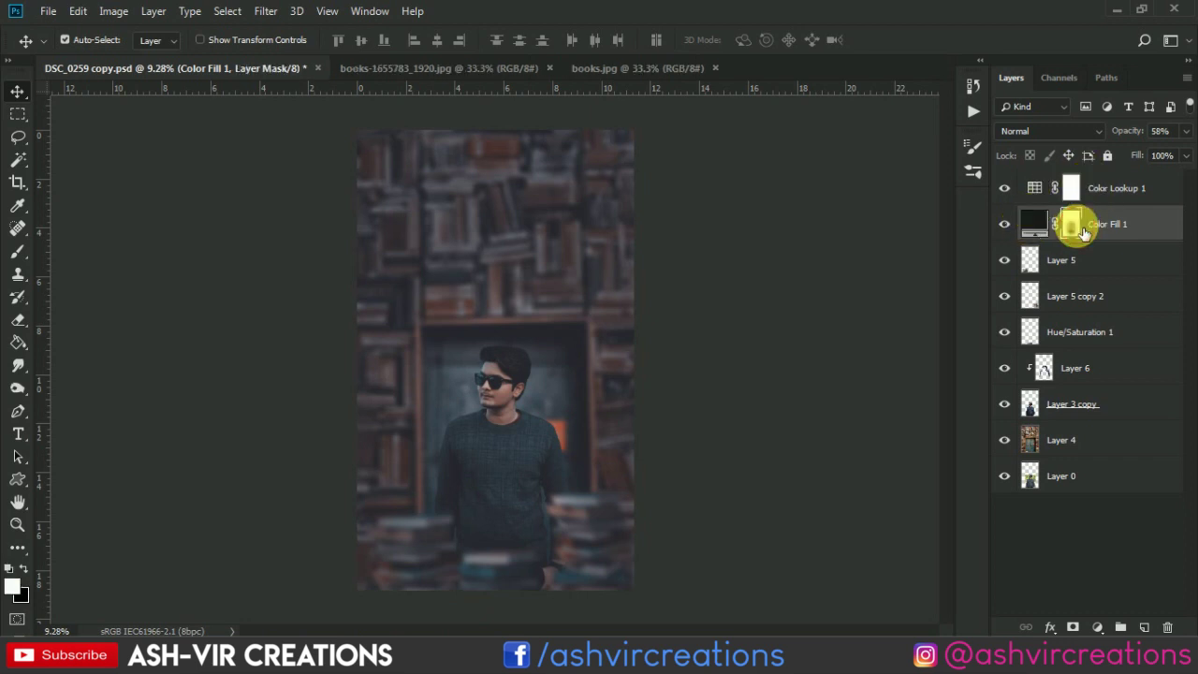
pyautogui.click(18, 251)
pyautogui.click(11, 568)
pyautogui.click(26, 571)
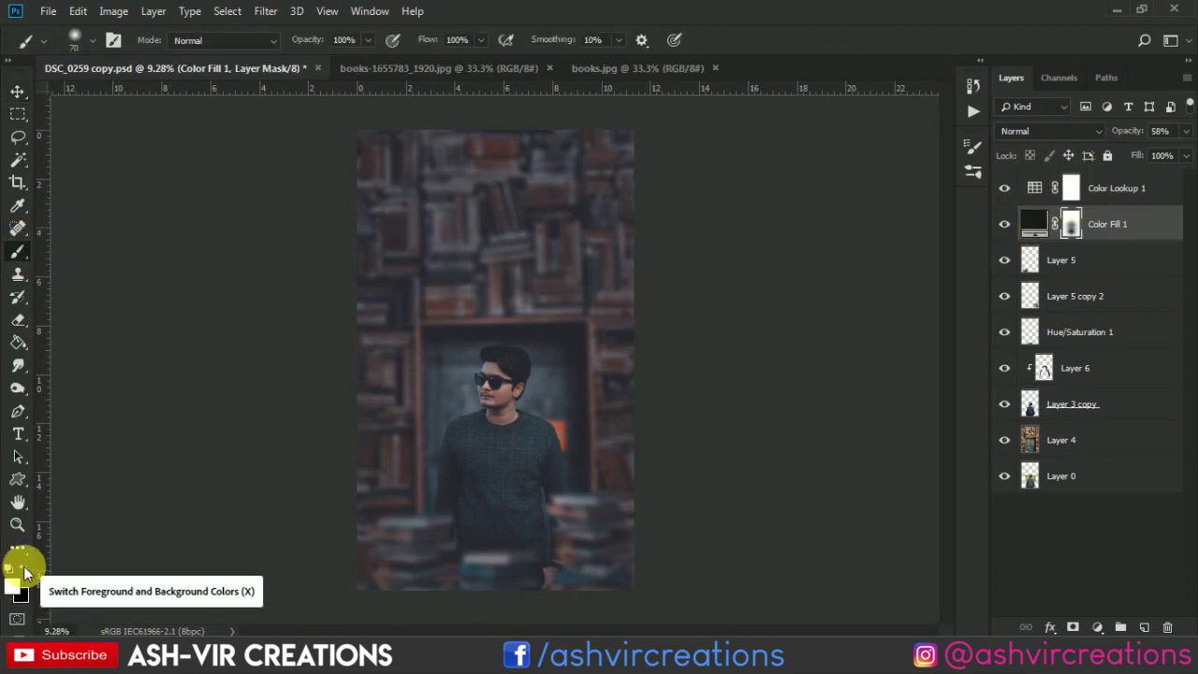
pyautogui.rightClick(510, 380)
pyautogui.write('480')
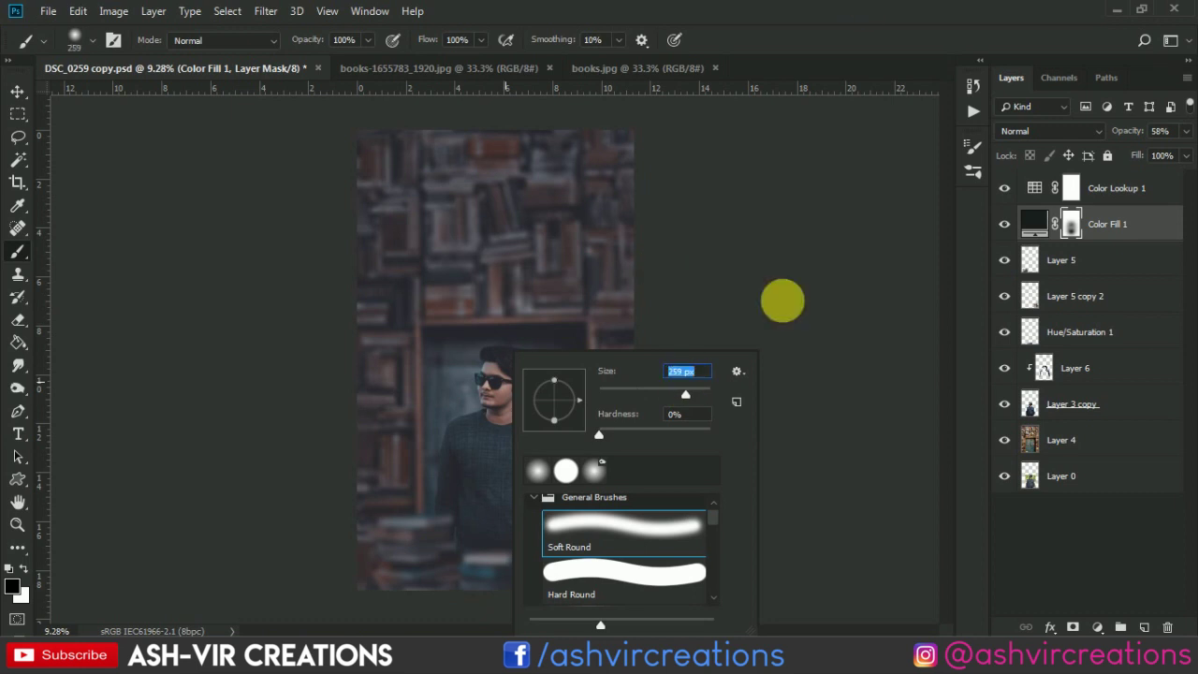
pyautogui.press('Return')
pyautogui.click(486, 396)
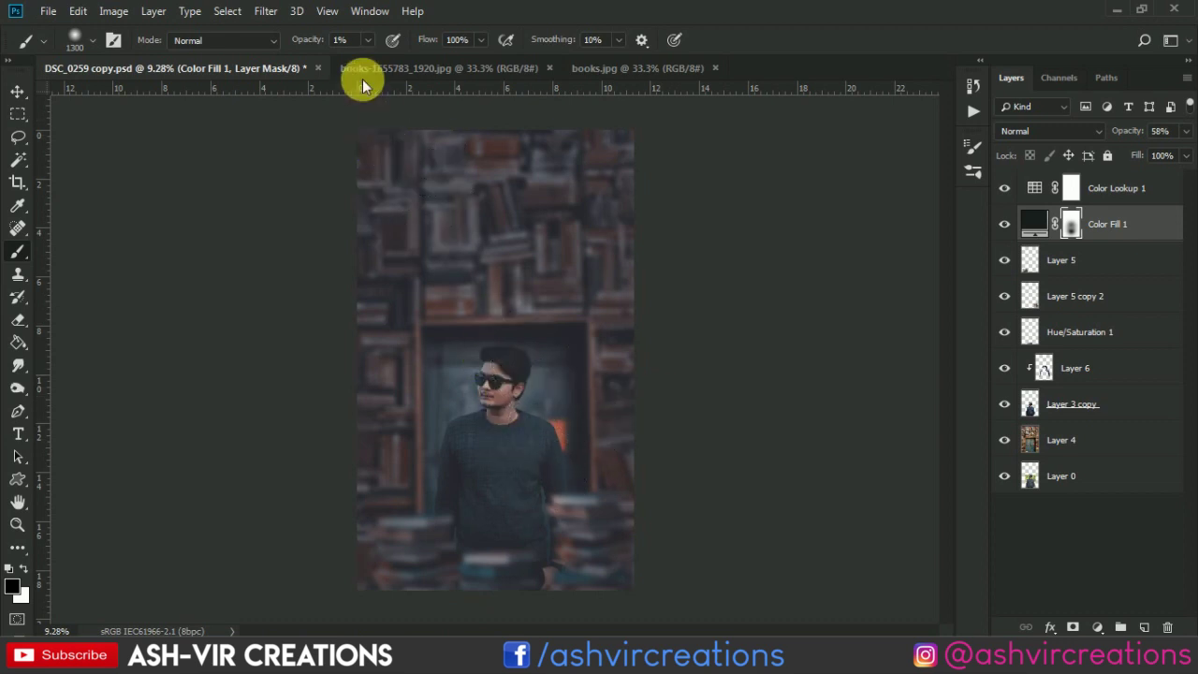
pyautogui.press('7')
pyautogui.press('1')
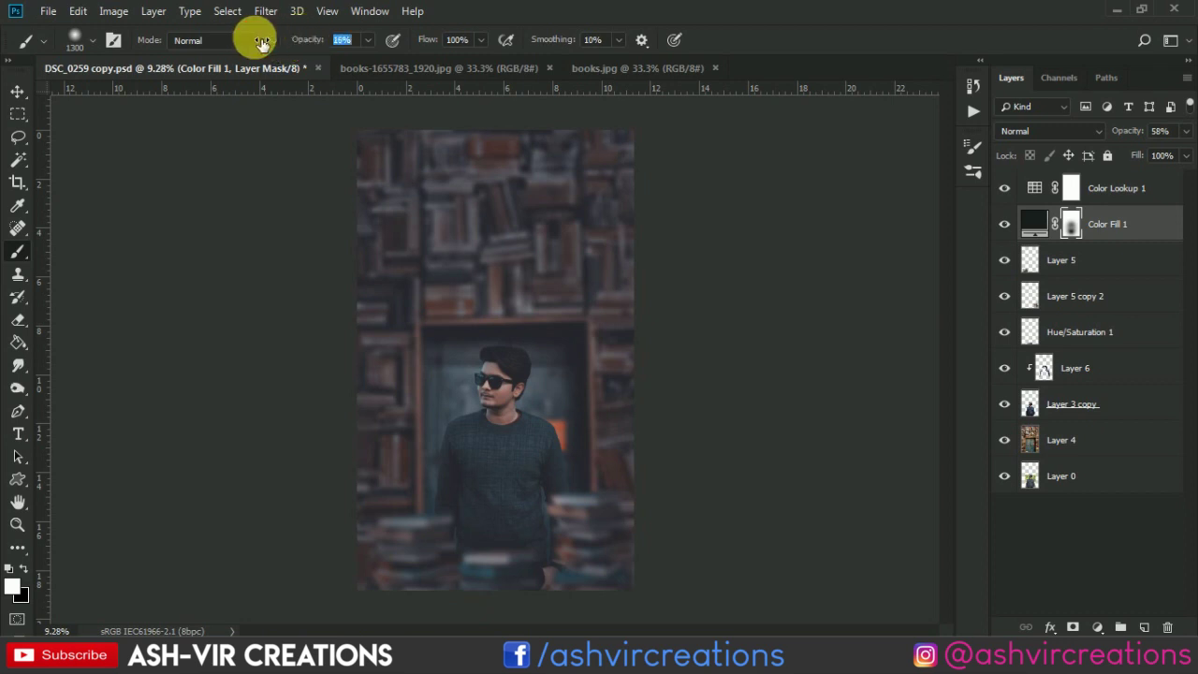
pyautogui.click(500, 387)
# - Move Color Fill 1 below Hue/Saturation 1
pyautogui.press('v')
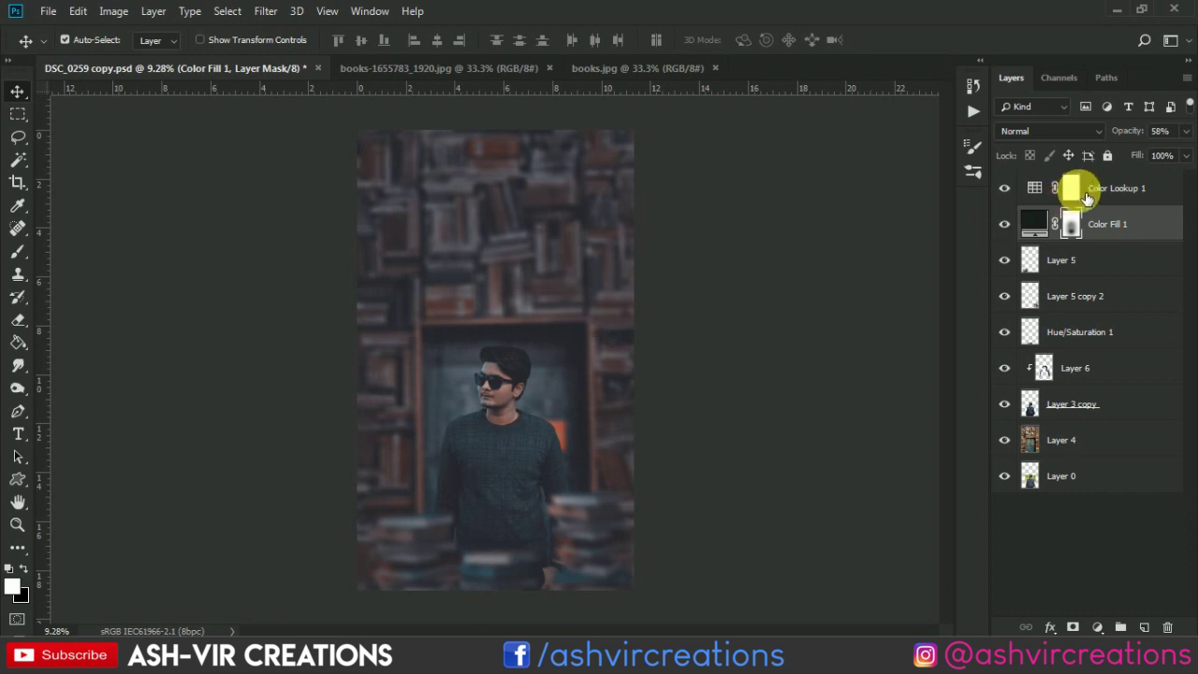
pyautogui.click(1091, 188)
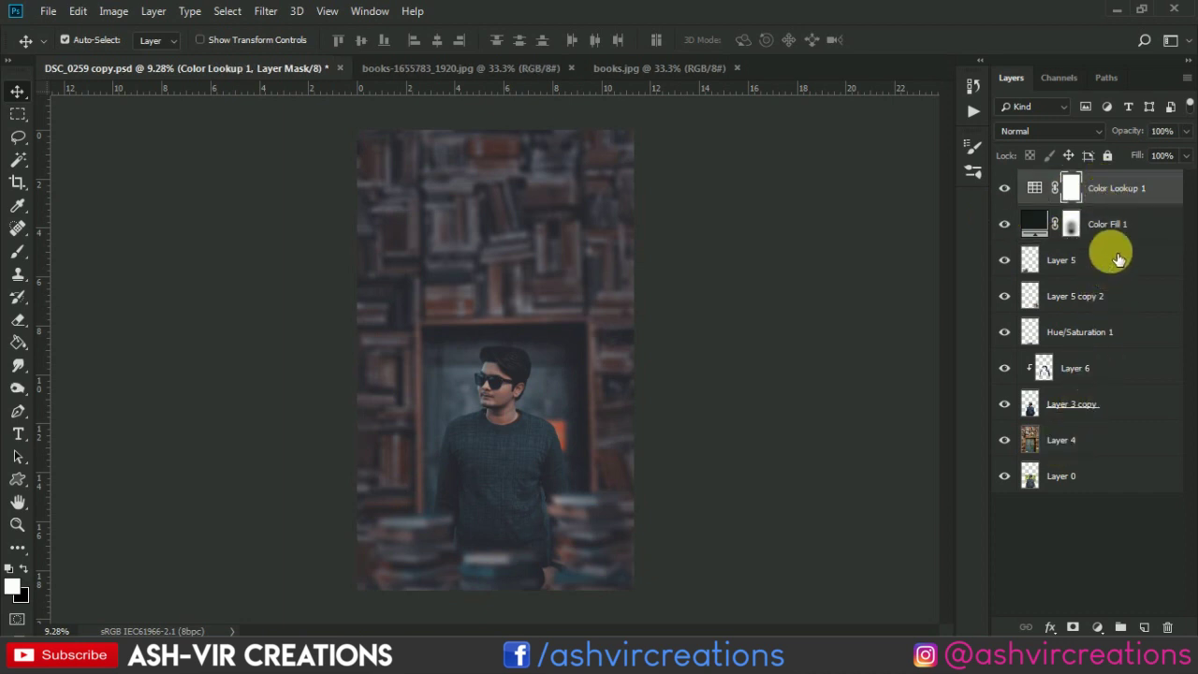
pyautogui.moveTo(1109, 224); pyautogui.dragTo(1108, 342)
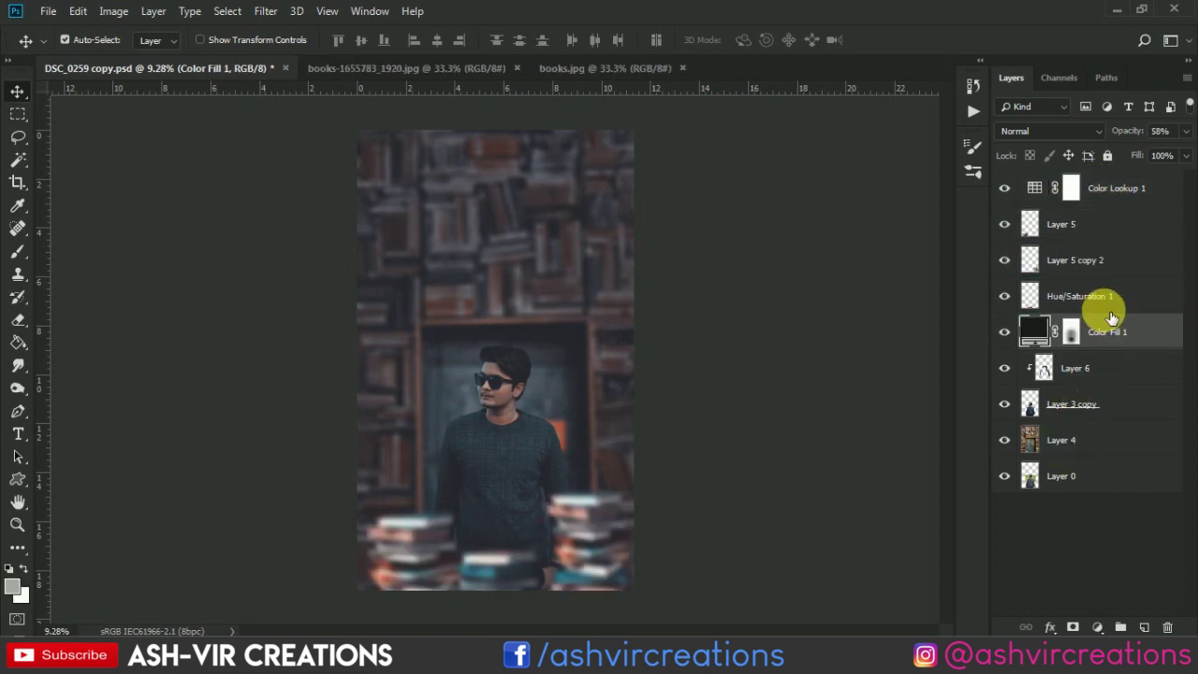
# - Merge Color Lookup 1 through Layer 4 into a single layer
pyautogui.click(1109, 191)
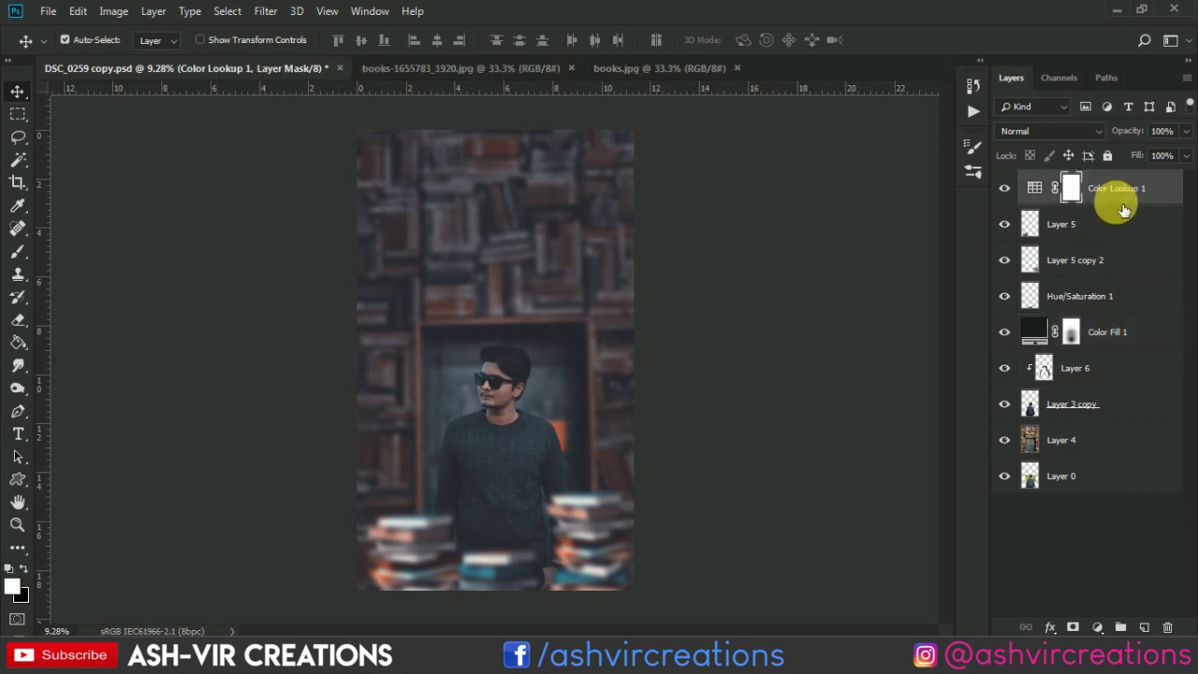
pyautogui.keyDown('shift'); pyautogui.click(1083, 439); pyautogui.keyUp('shift')
pyautogui.rightClick(1084, 438)
pyautogui.click(899, 489)
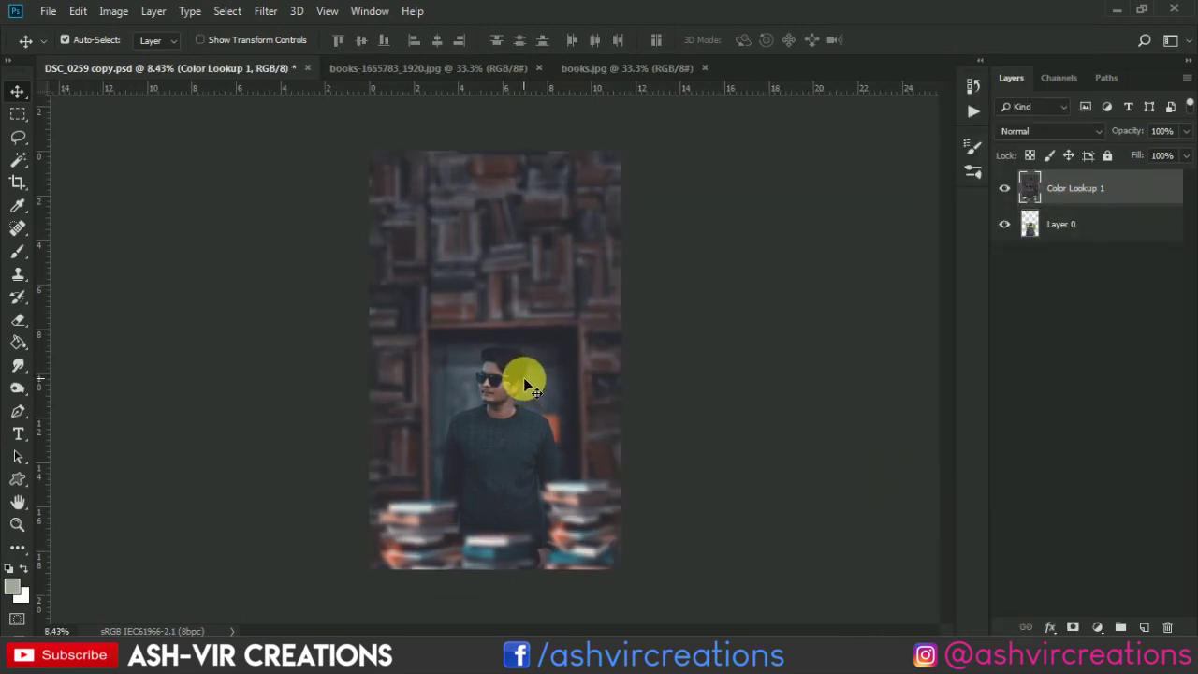
# - Open the Camera Raw Filter on the merged layer and slightly cool the Temperature
pyautogui.click(272, 13)
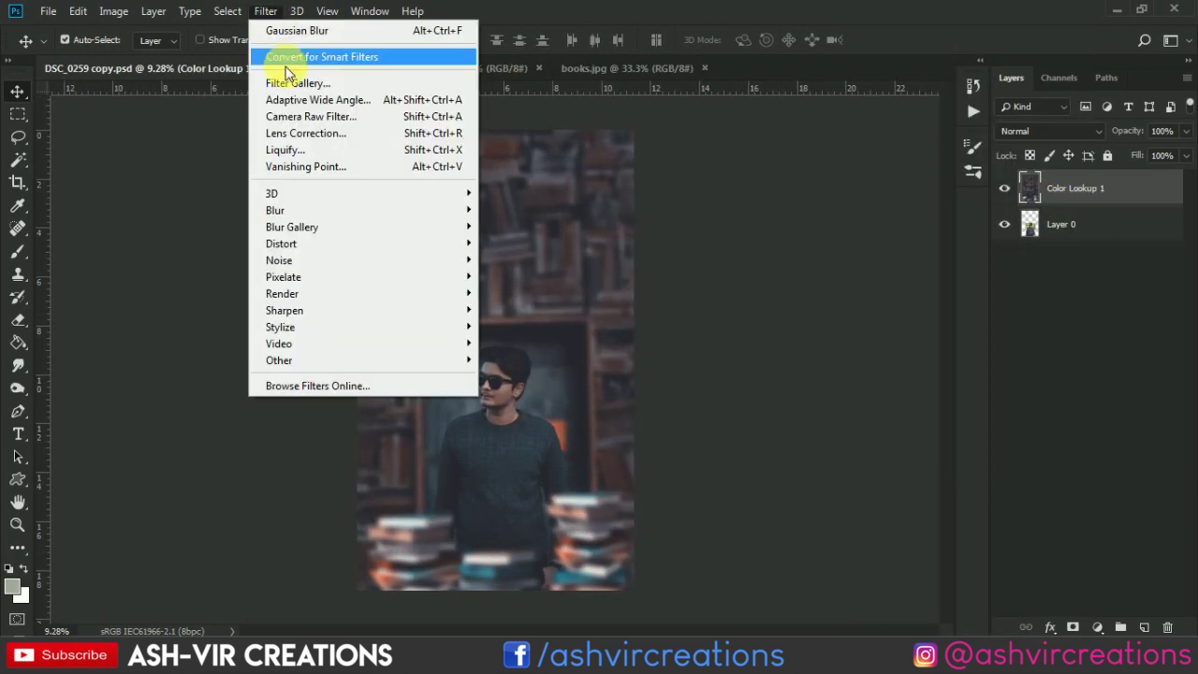
pyautogui.click(317, 118)
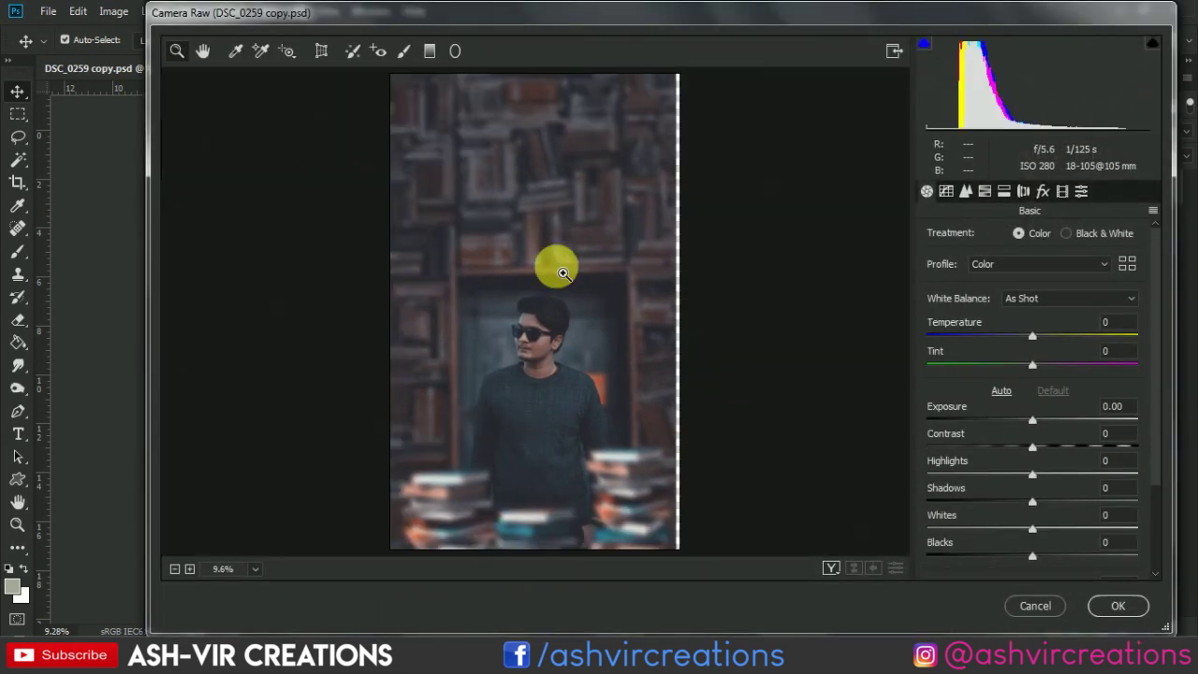
pyautogui.moveTo(1033, 339); pyautogui.dragTo(1024, 344)
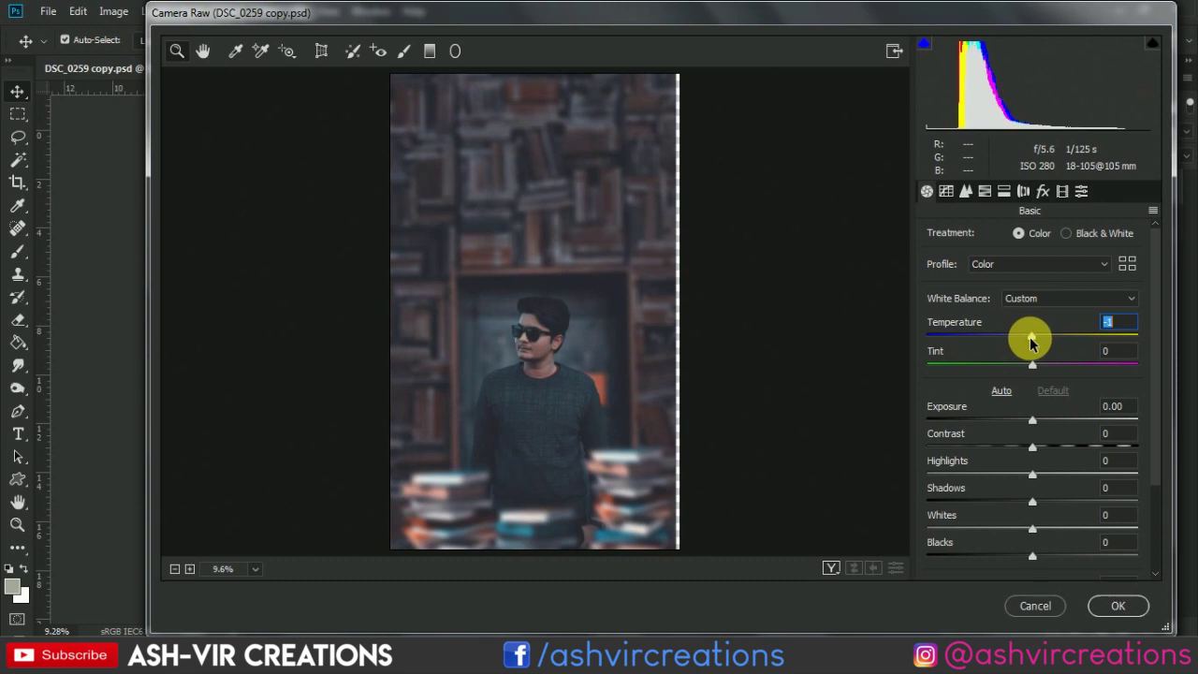
pyautogui.click(983, 192)
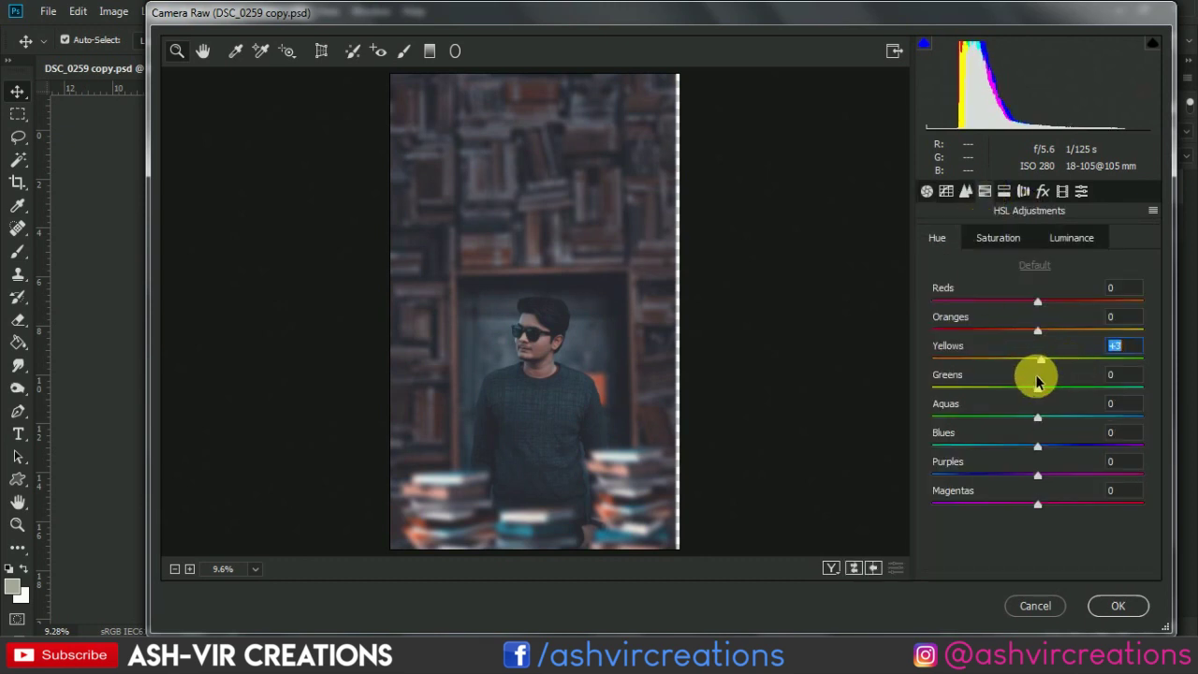
pyautogui.click(1081, 192)
pyautogui.click(1062, 192)
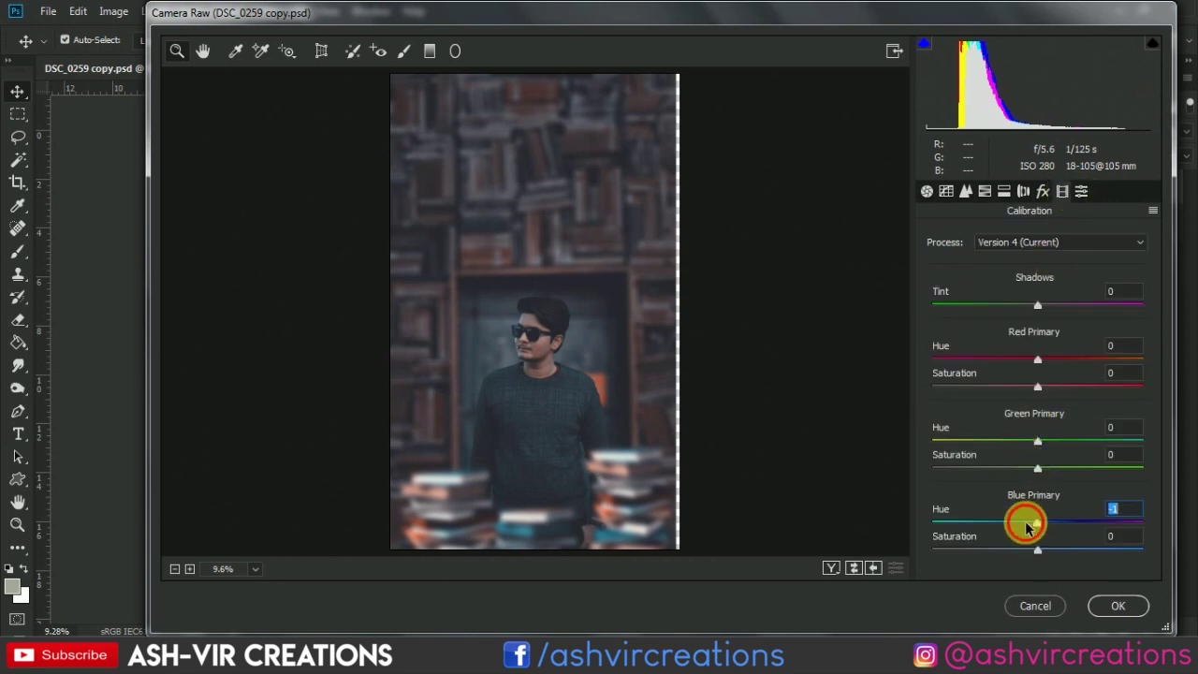
# - Set calibration: Blue hue -43, saturations Blue +18, Green +28, Red +16, Shadows Tint -23
pyautogui.moveTo(1034, 523)
pyautogui.mouseDown()
pyautogui.moveTo(983, 528)
pyautogui.moveTo(1096, 550)
pyautogui.moveTo(1059, 550)
pyautogui.mouseUp()
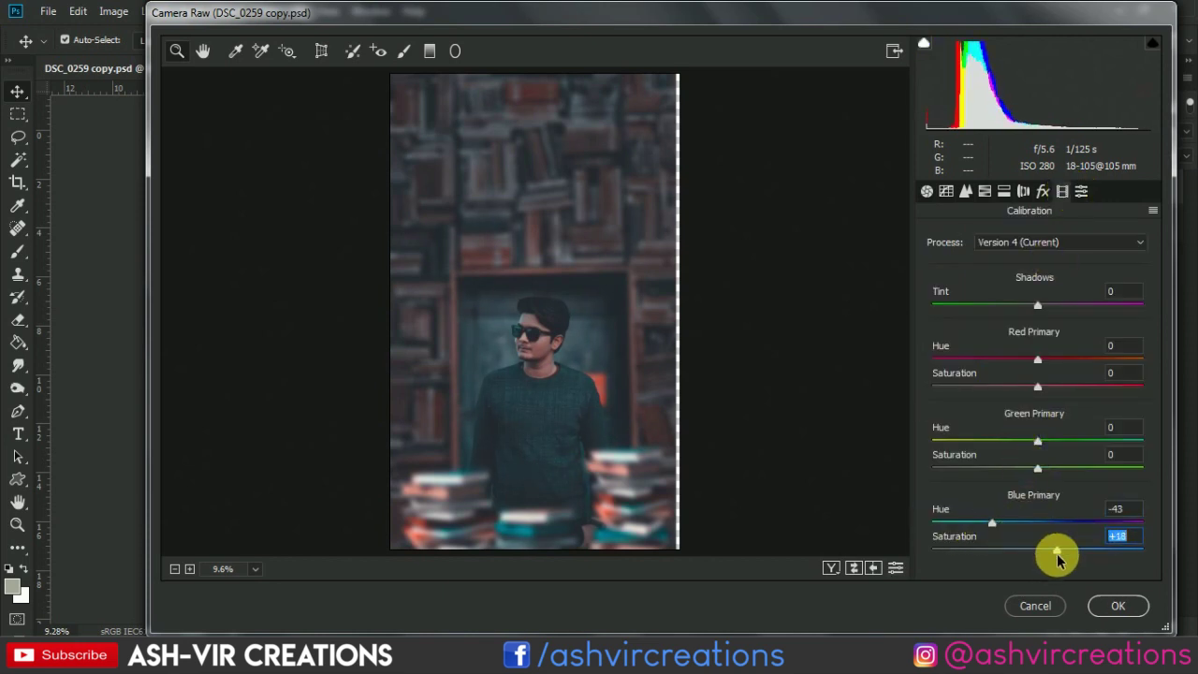
pyautogui.moveTo(1038, 441); pyautogui.dragTo(932, 441)
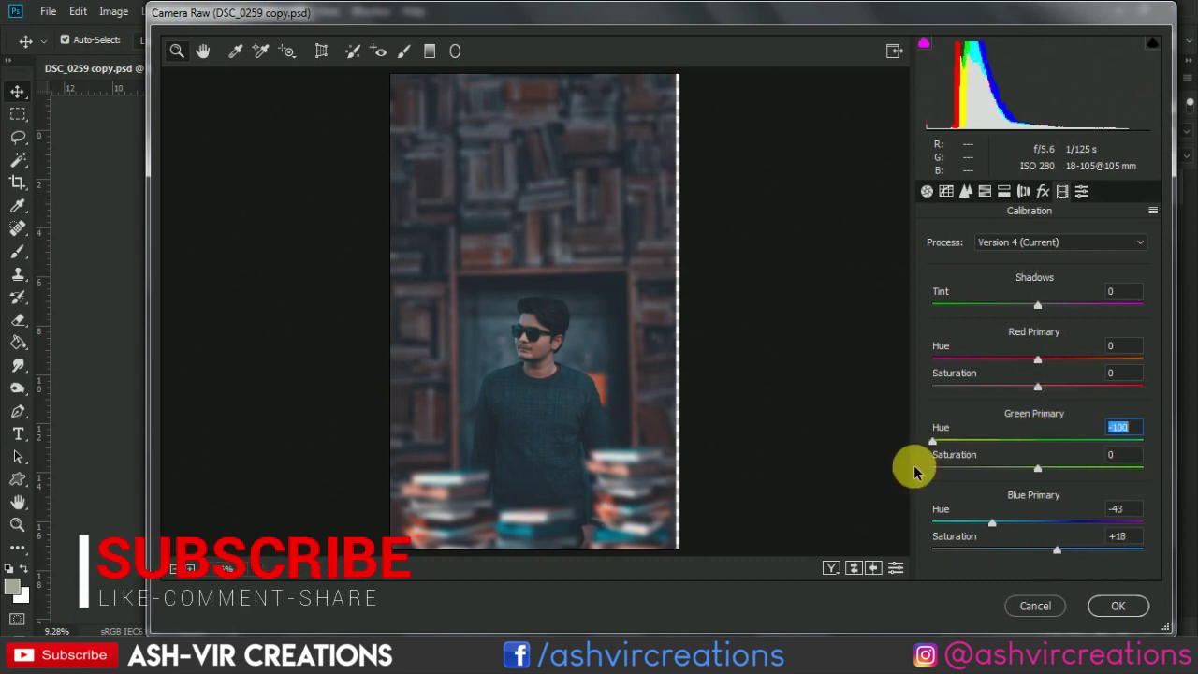
pyautogui.moveTo(1037, 468); pyautogui.dragTo(1067, 468)
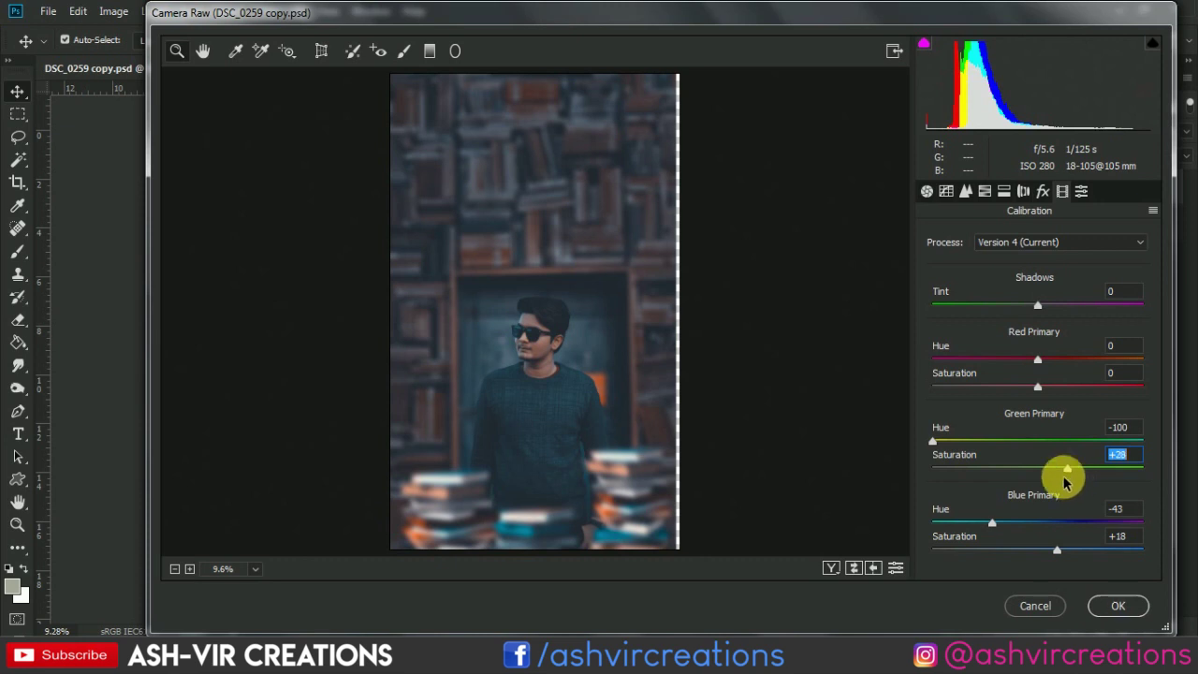
pyautogui.moveTo(1038, 387); pyautogui.dragTo(1068, 360)
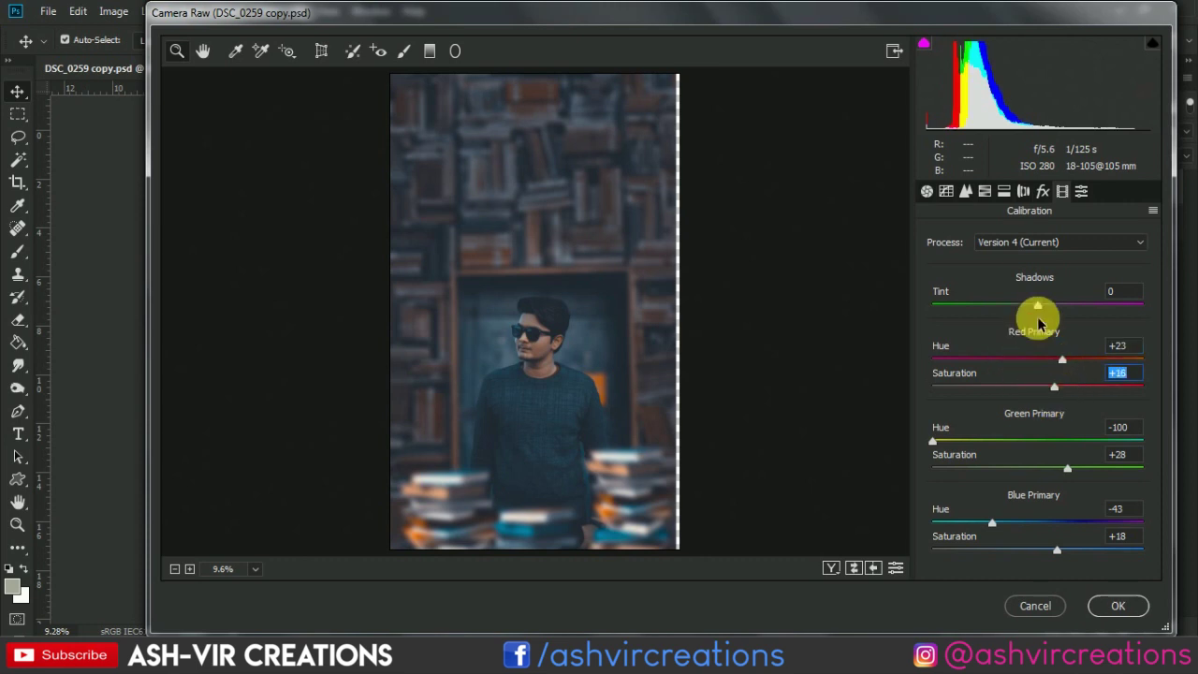
pyautogui.moveTo(1038, 308)
pyautogui.mouseDown()
pyautogui.moveTo(923, 294)
pyautogui.moveTo(1011, 310)
pyautogui.mouseUp()
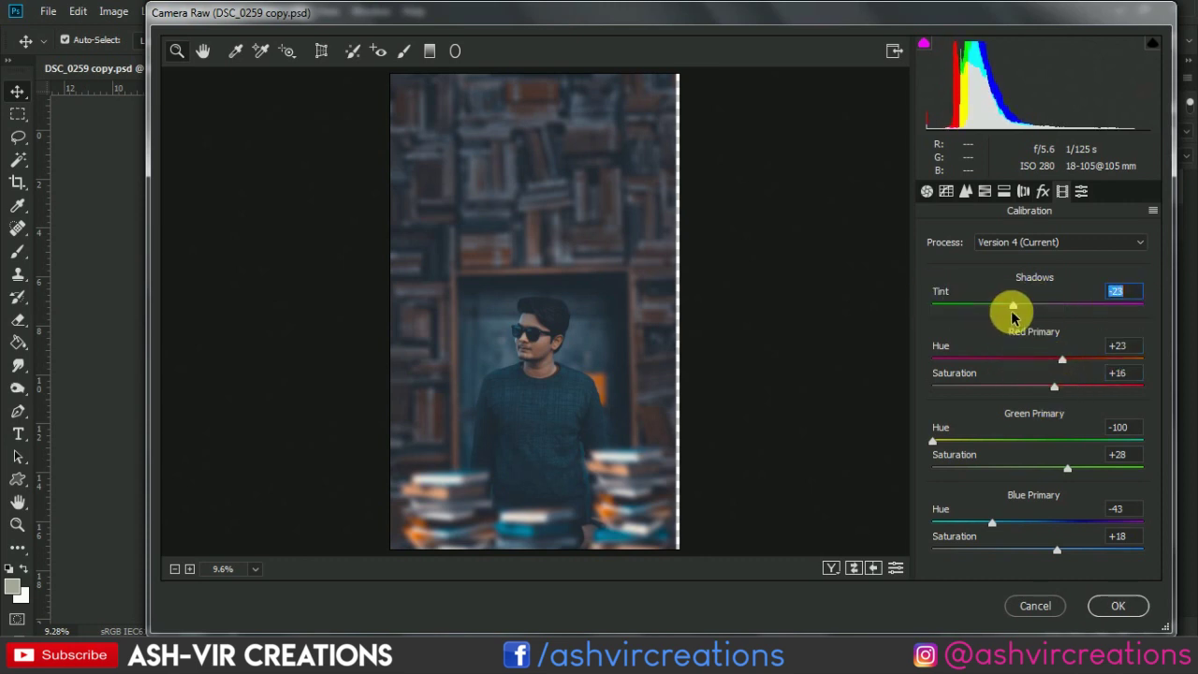
pyautogui.click(932, 194)
# - Add a negative post-crop vignette and set Exposure to +0.10
pyautogui.click(1043, 191)
pyautogui.moveTo(1035, 419)
pyautogui.mouseDown()
pyautogui.moveTo(1001, 429)
pyautogui.moveTo(970, 481)
pyautogui.moveTo(1007, 479)
pyautogui.moveTo(913, 506)
pyautogui.moveTo(1098, 509)
pyautogui.moveTo(1020, 427)
pyautogui.mouseUp()
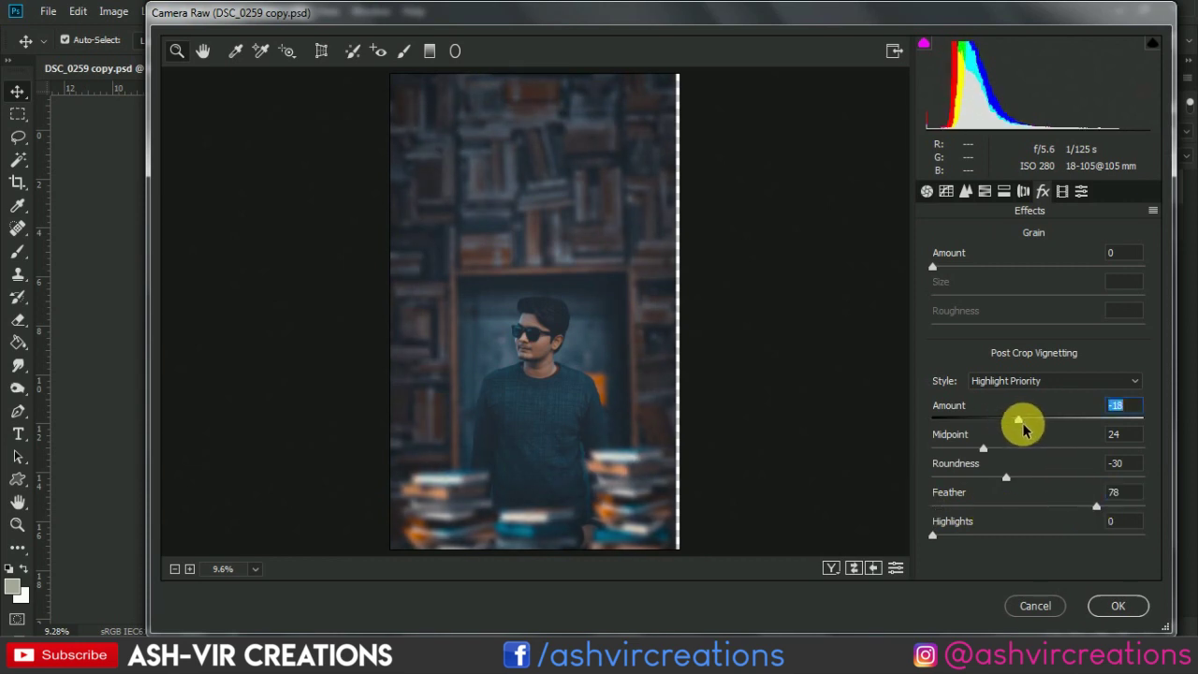
pyautogui.click(927, 192)
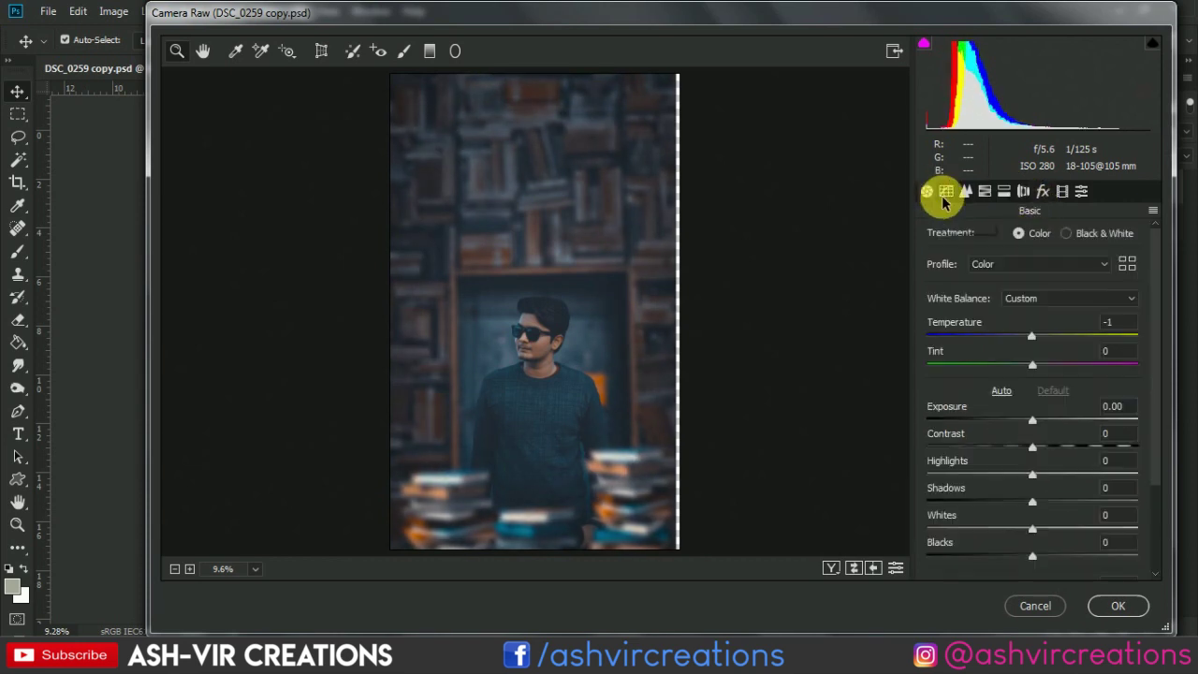
pyautogui.click(1033, 434)
pyautogui.moveTo(1033, 428); pyautogui.dragTo(1029, 429)
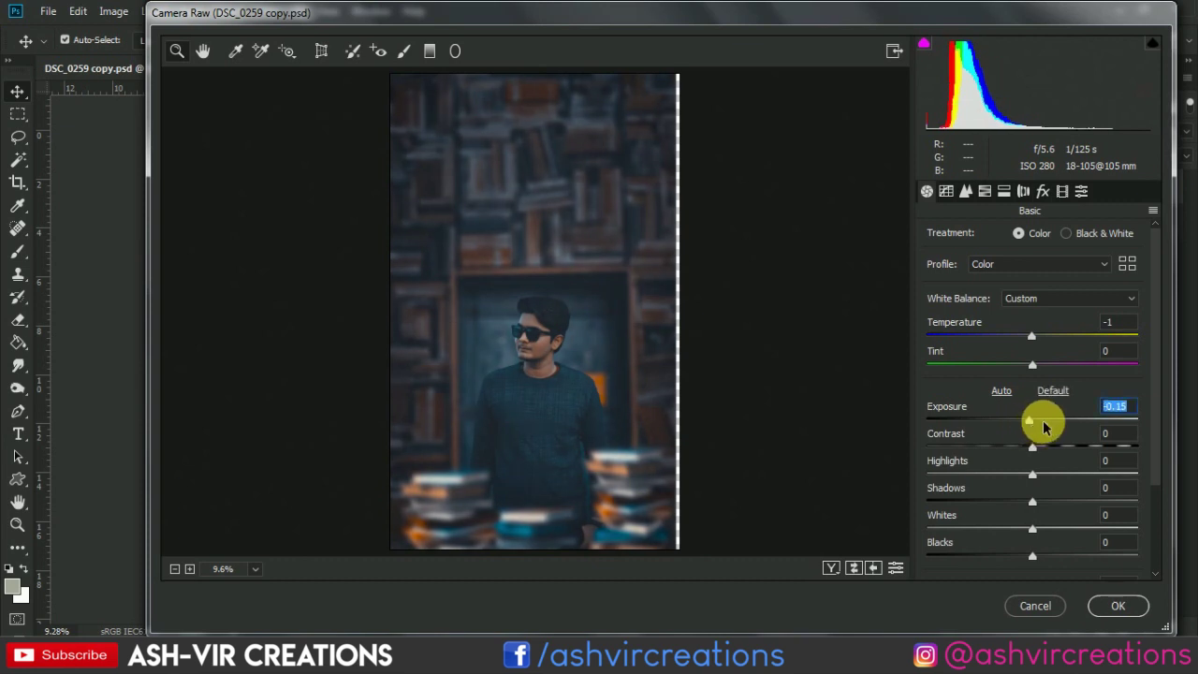
pyautogui.doubleClick(1038, 423)
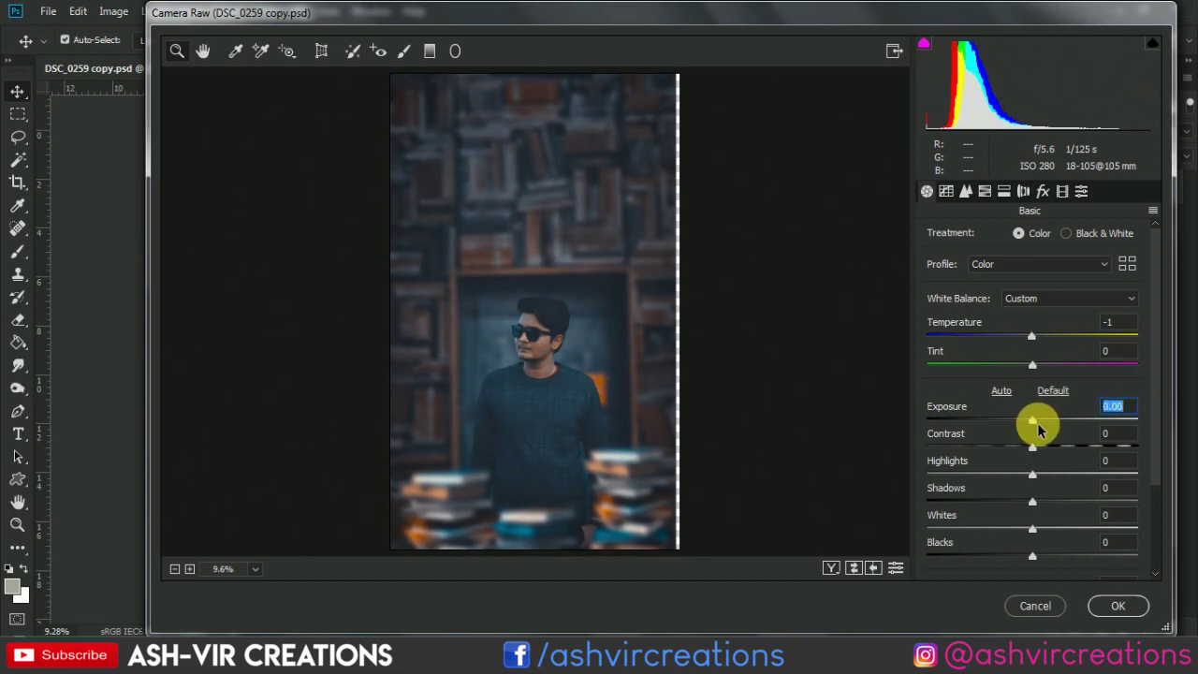
pyautogui.moveTo(1038, 429)
pyautogui.mouseDown()
pyautogui.moveTo(1022, 455)
pyautogui.moveTo(1052, 478)
pyautogui.moveTo(997, 516)
pyautogui.moveTo(1016, 522)
pyautogui.mouseUp()
# - Raise Whites to +28 and Blacks to +13, adjust Clarity and Vibrance, and apply Camera Raw
pyautogui.moveTo(1031, 524)
pyautogui.mouseDown()
pyautogui.moveTo(1014, 530)
pyautogui.moveTo(1080, 535)
pyautogui.moveTo(1063, 543)
pyautogui.mouseUp()
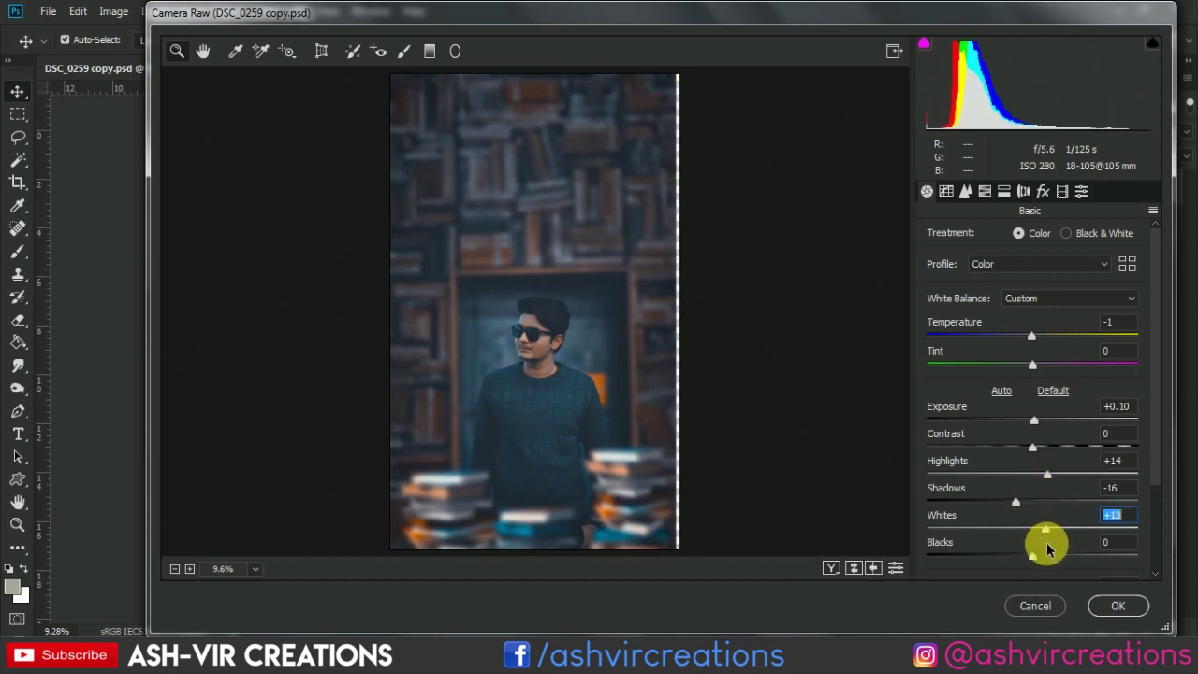
pyautogui.moveTo(1039, 553)
pyautogui.mouseDown()
pyautogui.moveTo(1054, 559)
pyautogui.moveTo(1024, 562)
pyautogui.moveTo(1045, 569)
pyautogui.moveTo(977, 564)
pyautogui.moveTo(1046, 574)
pyautogui.mouseUp()
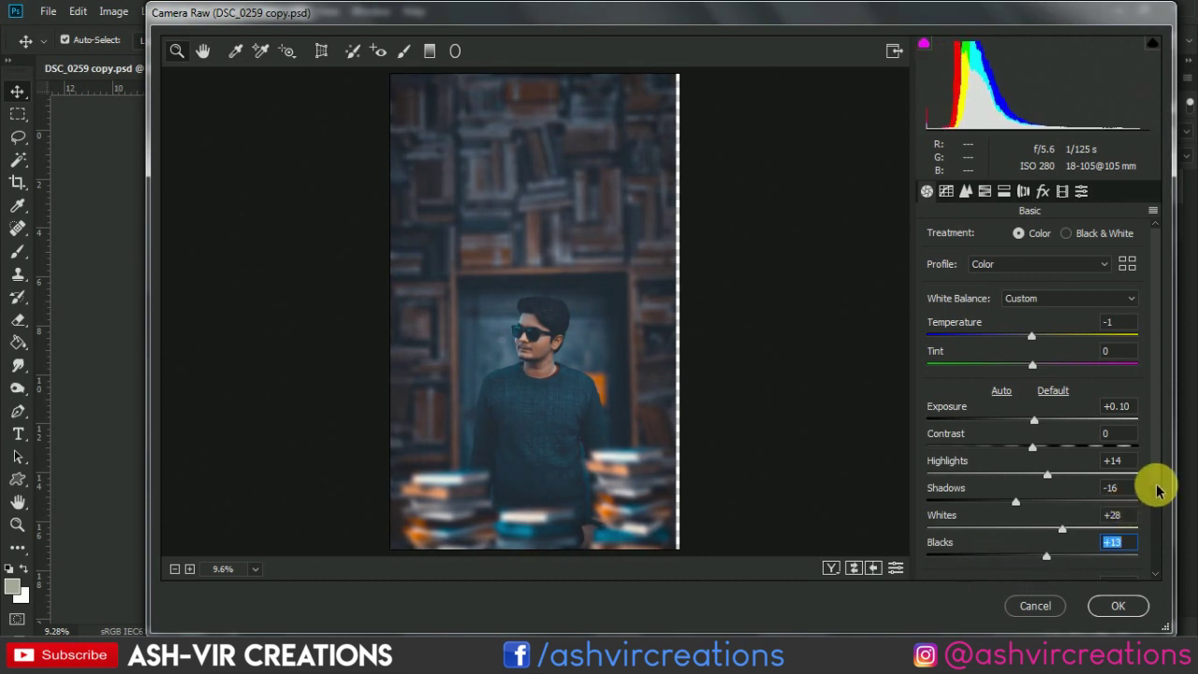
pyautogui.scroll(-2, 1132, 458)
pyautogui.moveTo(1030, 477); pyautogui.dragTo(1058, 485)
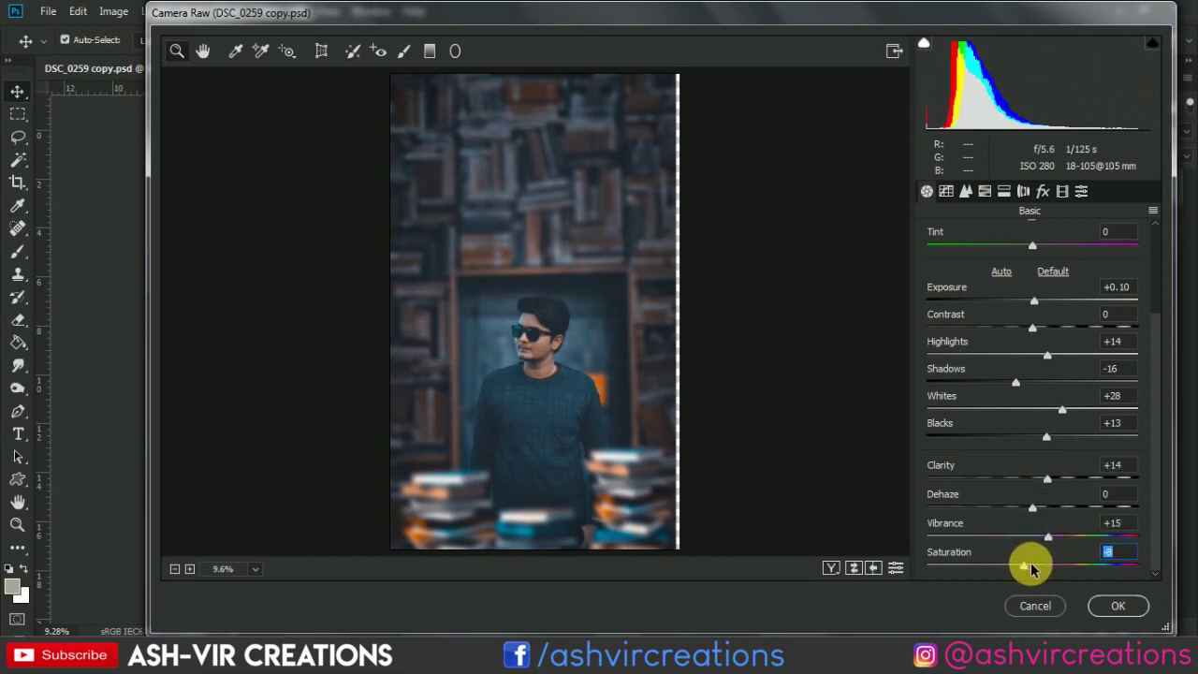
pyautogui.click(1127, 613)
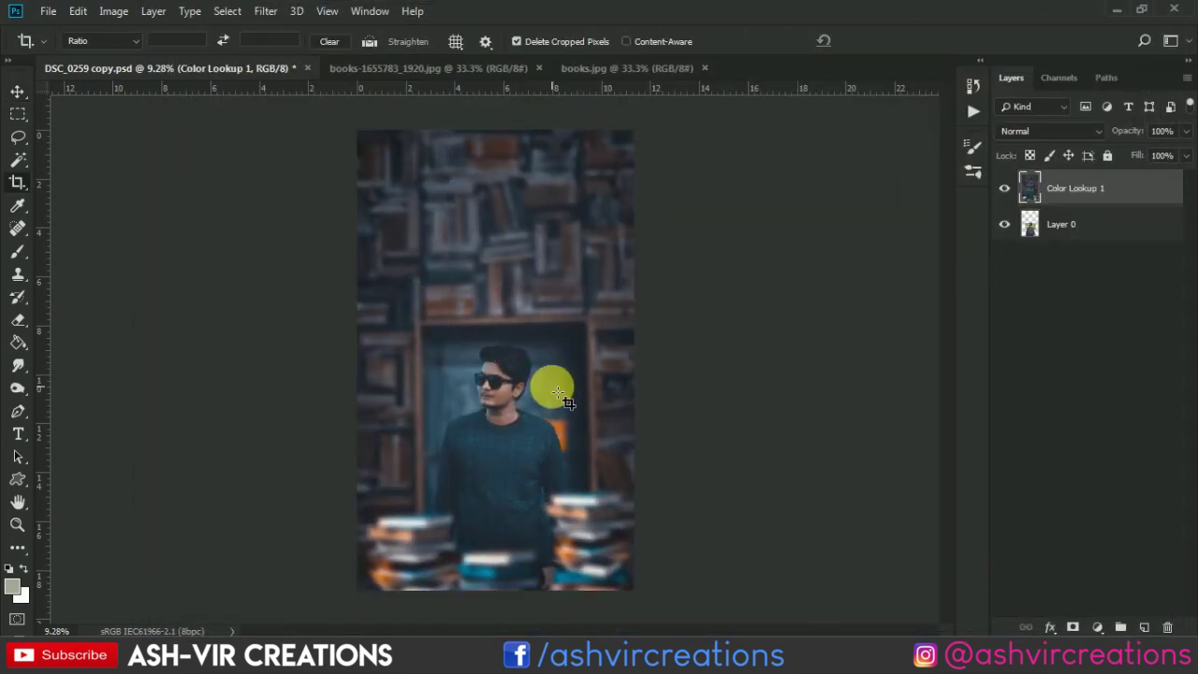
pyautogui.scroll(3, 550, 389)
pyautogui.scroll(-2, 540, 387)
pyautogui.scroll(-1, 540, 387)
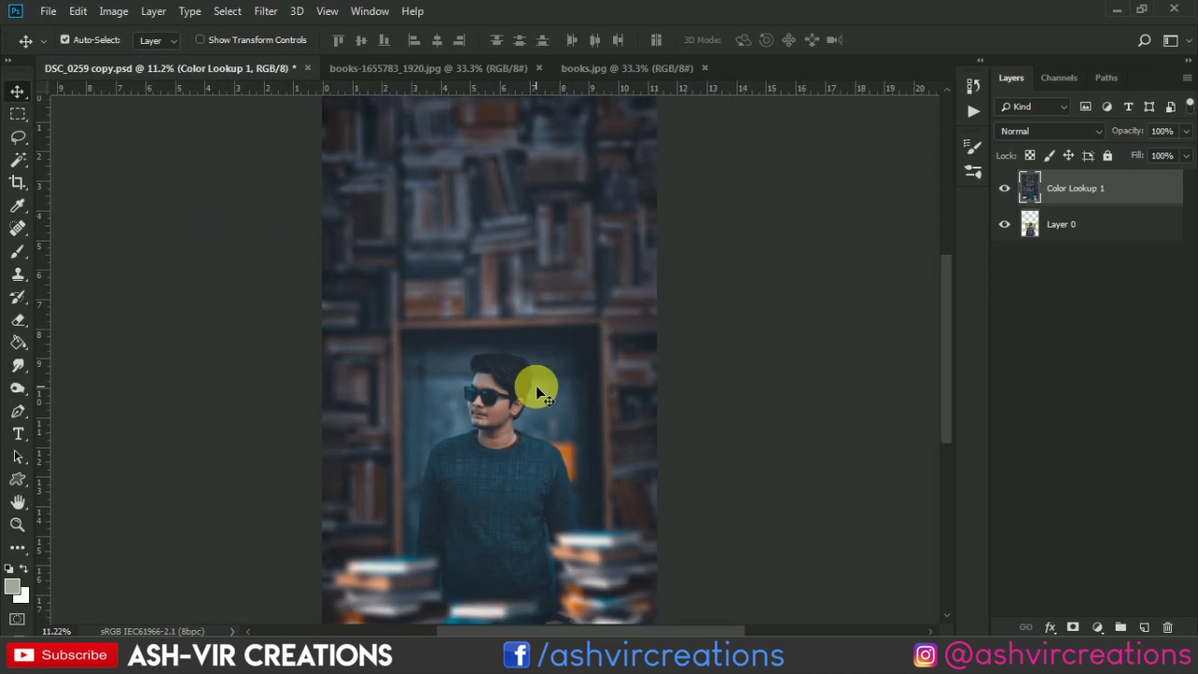
pyautogui.scroll(-1, 541, 393)
pyautogui.scroll(-1, 537, 389)
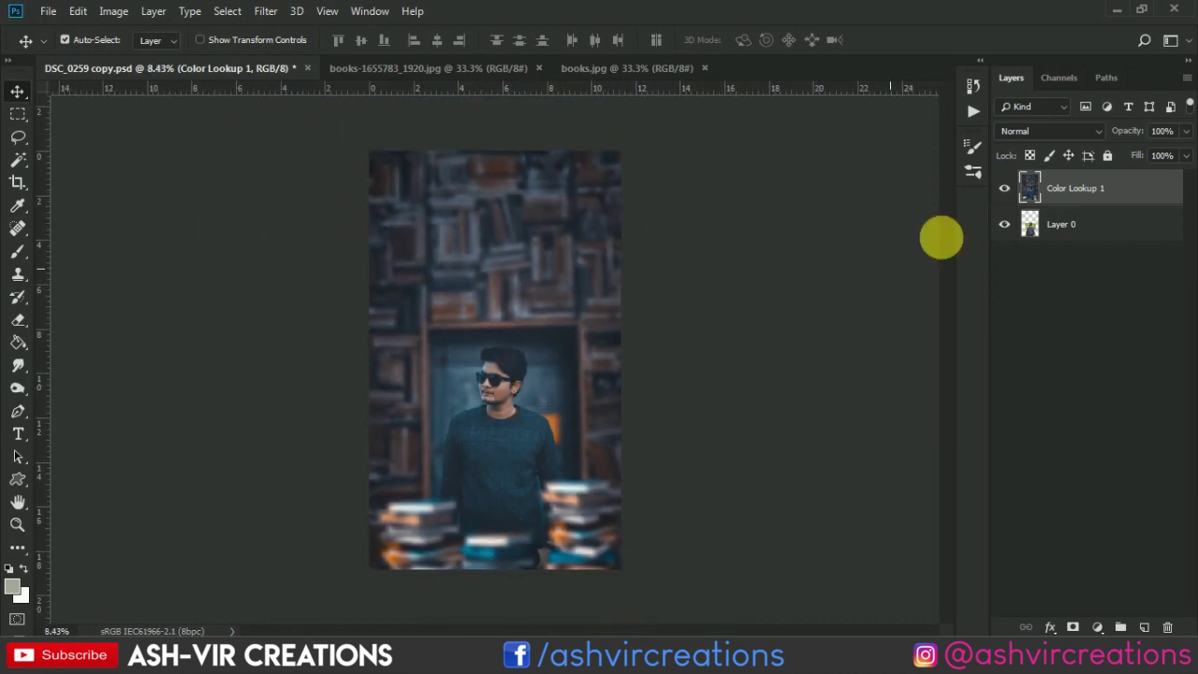
pyautogui.click(1007, 188)
pyautogui.click(1008, 189)
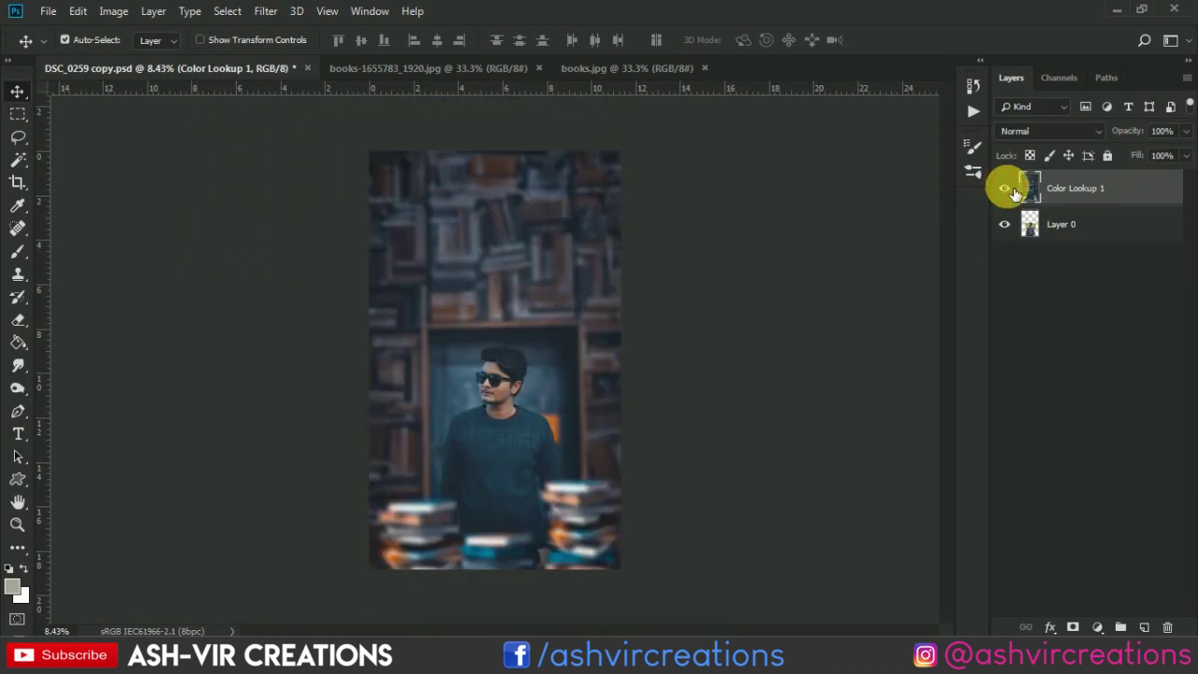
pyautogui.click(1008, 189)
pyautogui.click(1008, 189)
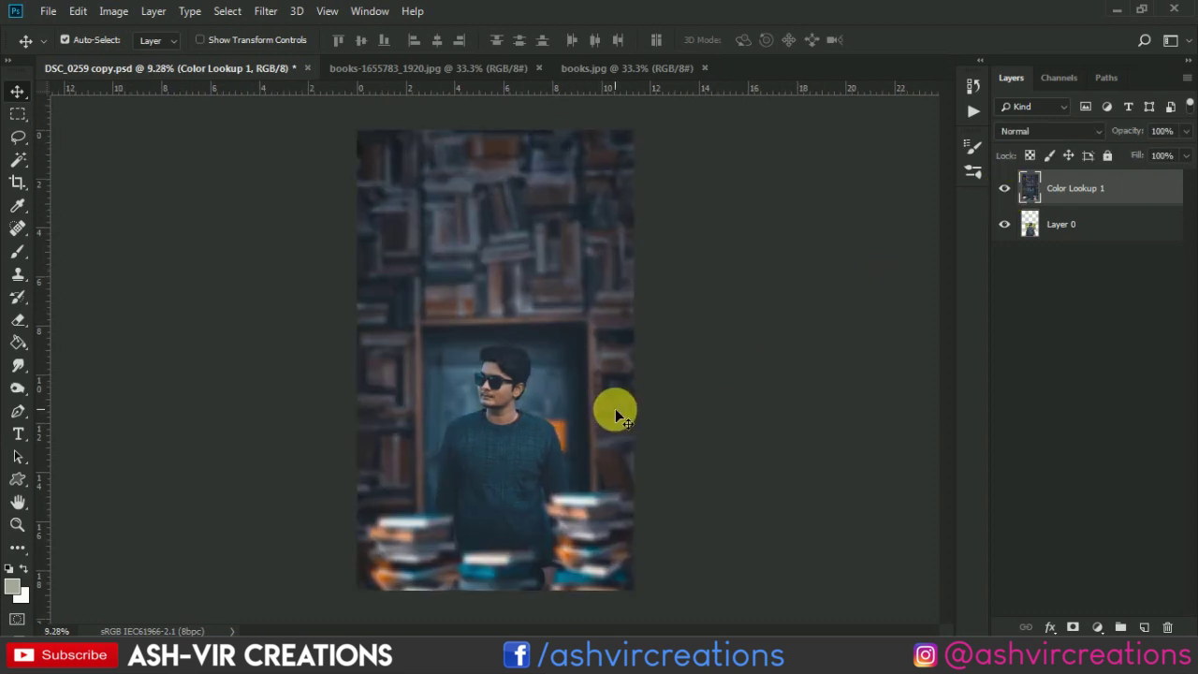
pyautogui.scroll(2, 625, 416)
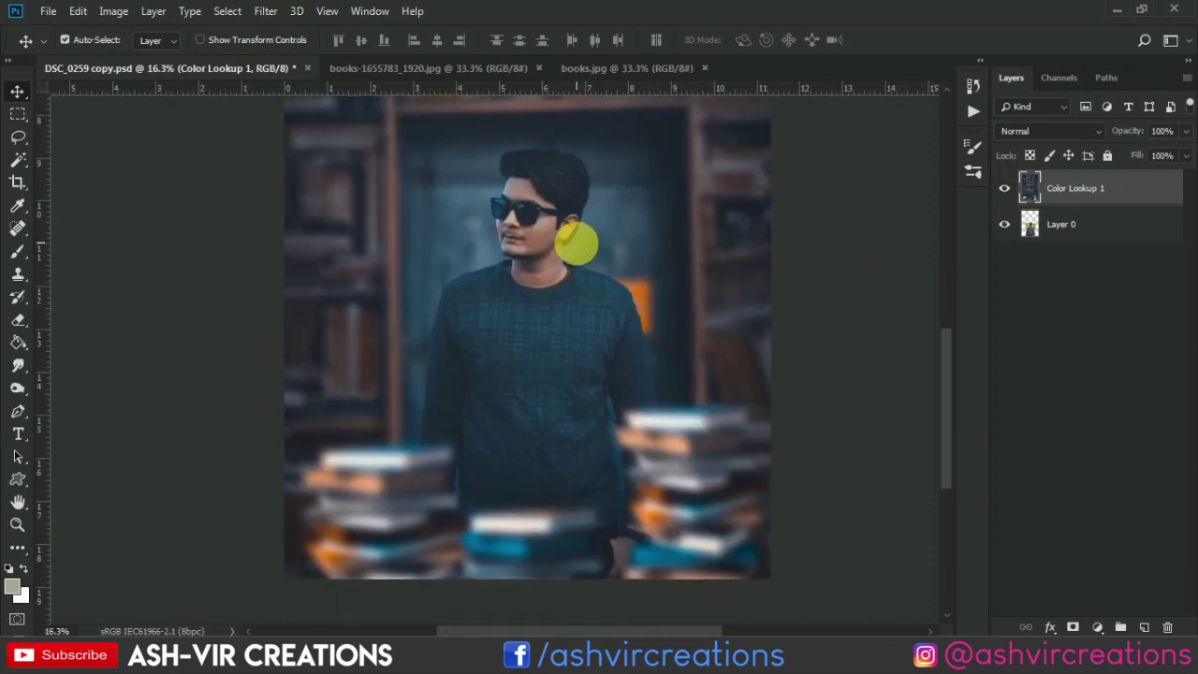
pyautogui.scroll(-1, 580, 251)
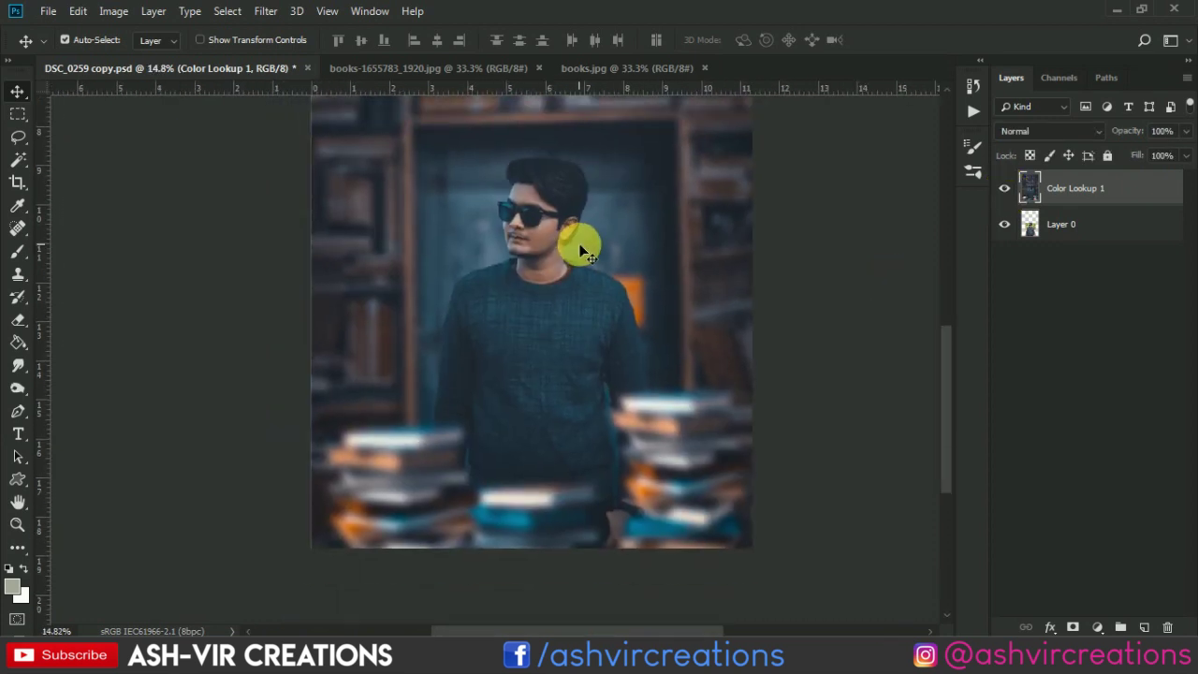
pyautogui.scroll(-2, 581, 251)
pyautogui.scroll(-2, 580, 251)
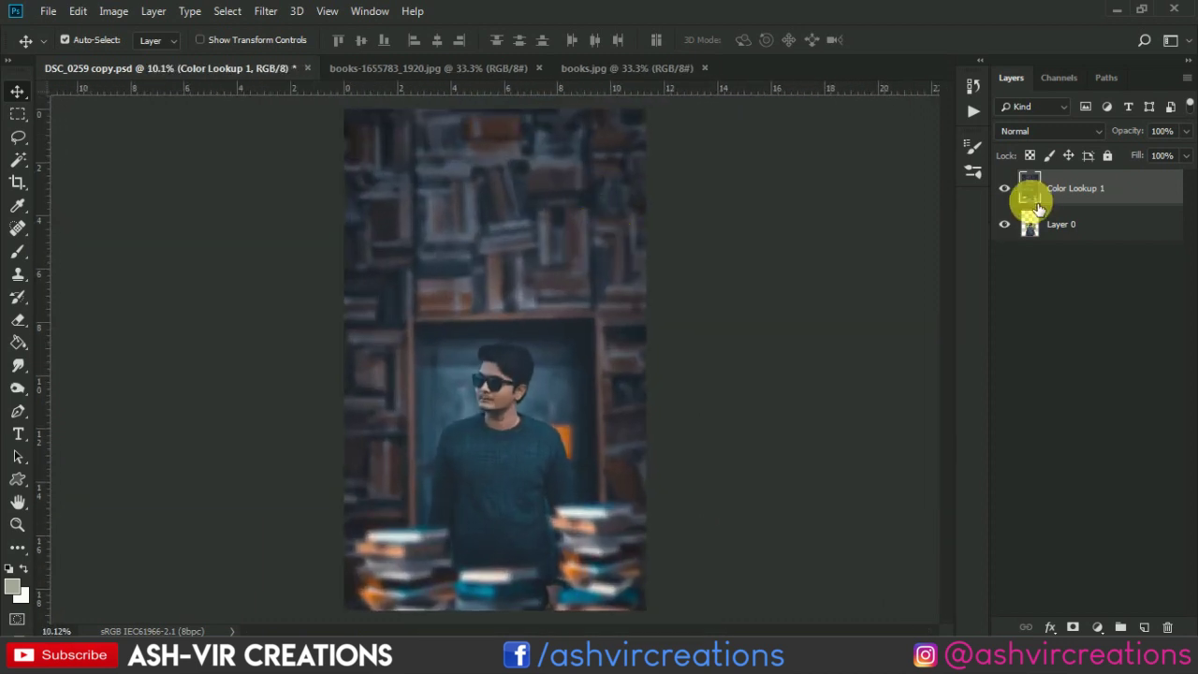
pyautogui.click(1004, 188)
pyautogui.click(1004, 189)
# - Add a new layer and set the foreground colour to pale orange ffd39b
pyautogui.click(1144, 627)
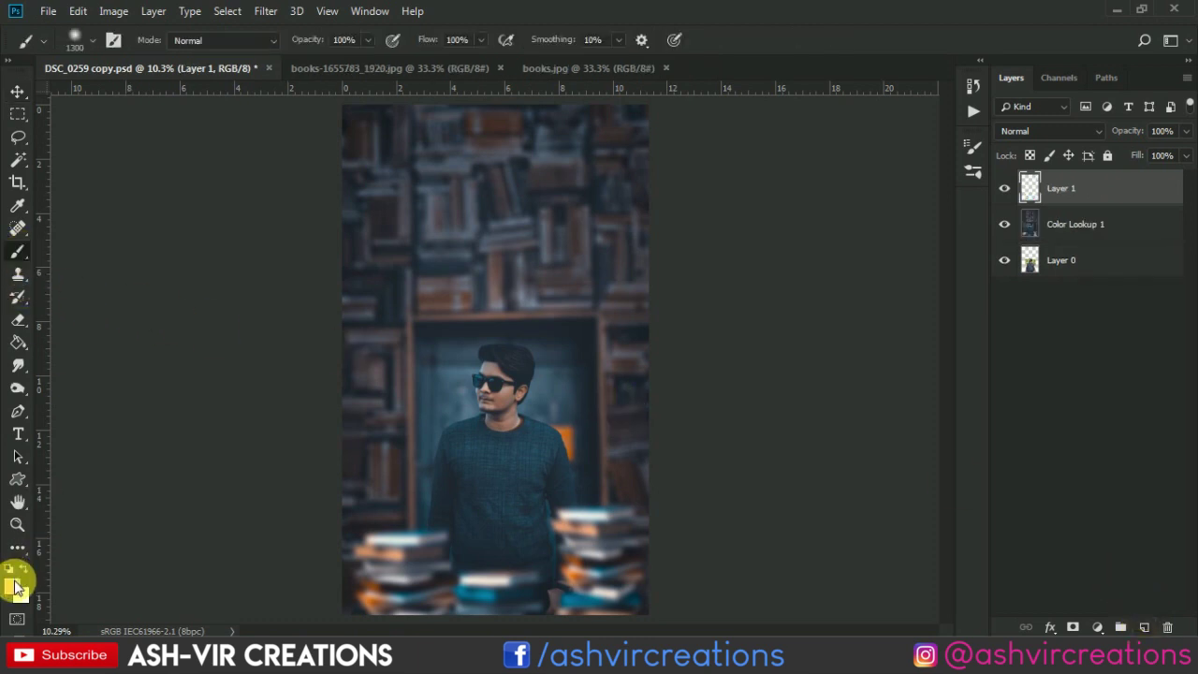
pyautogui.click(12, 584)
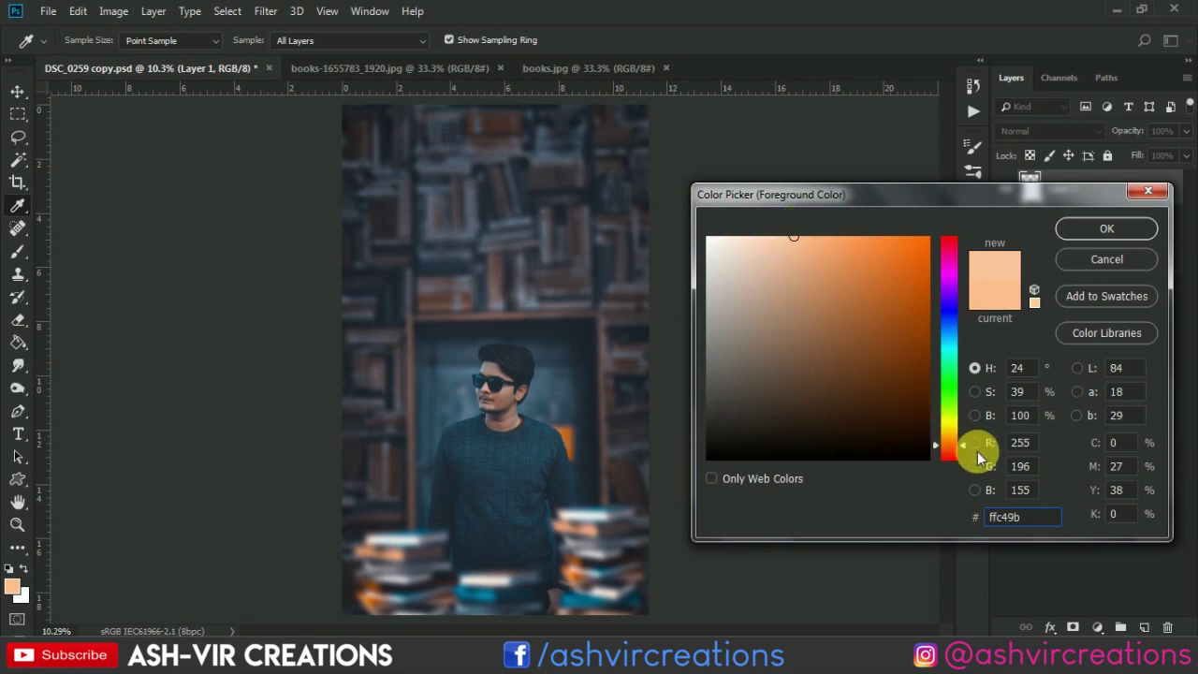
pyautogui.moveTo(962, 444); pyautogui.dragTo(964, 439)
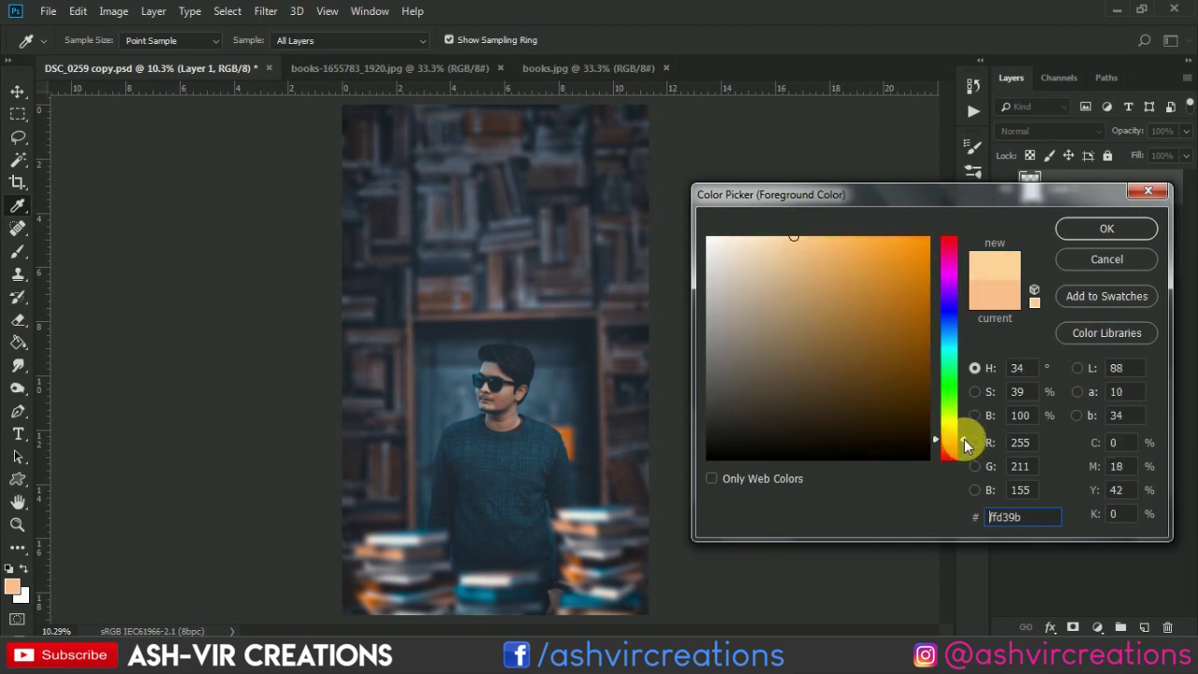
pyautogui.click(1065, 231)
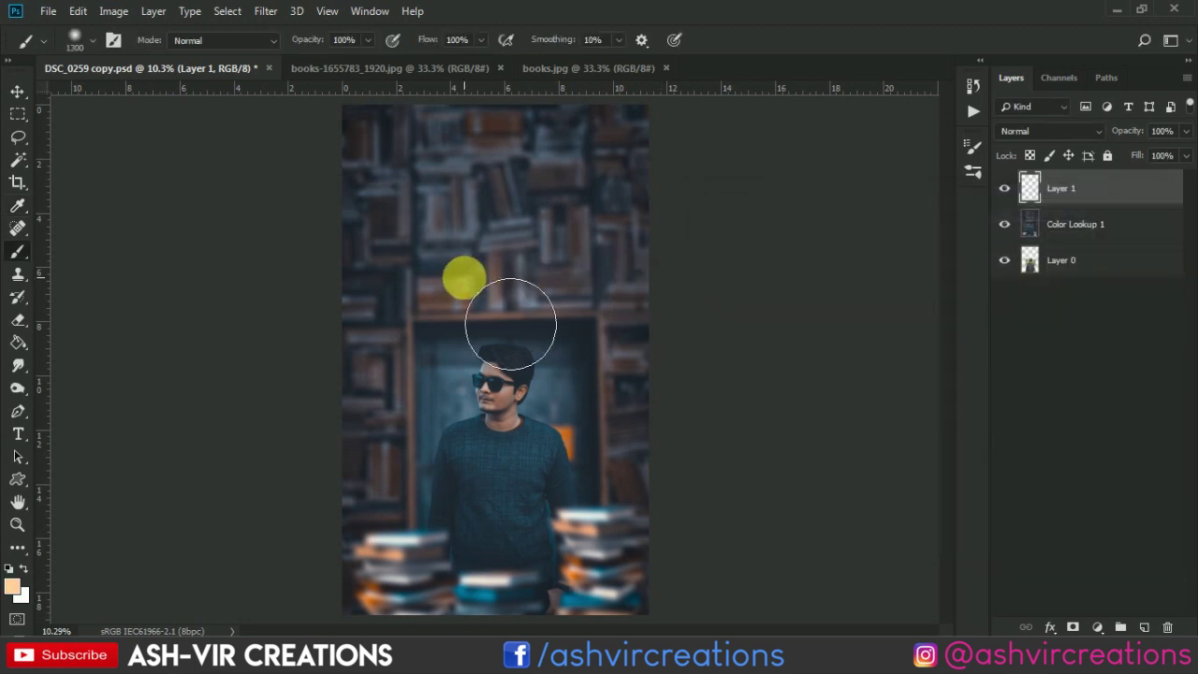
# - Set Layer 1's blend mode to Screen
pyautogui.press('v')
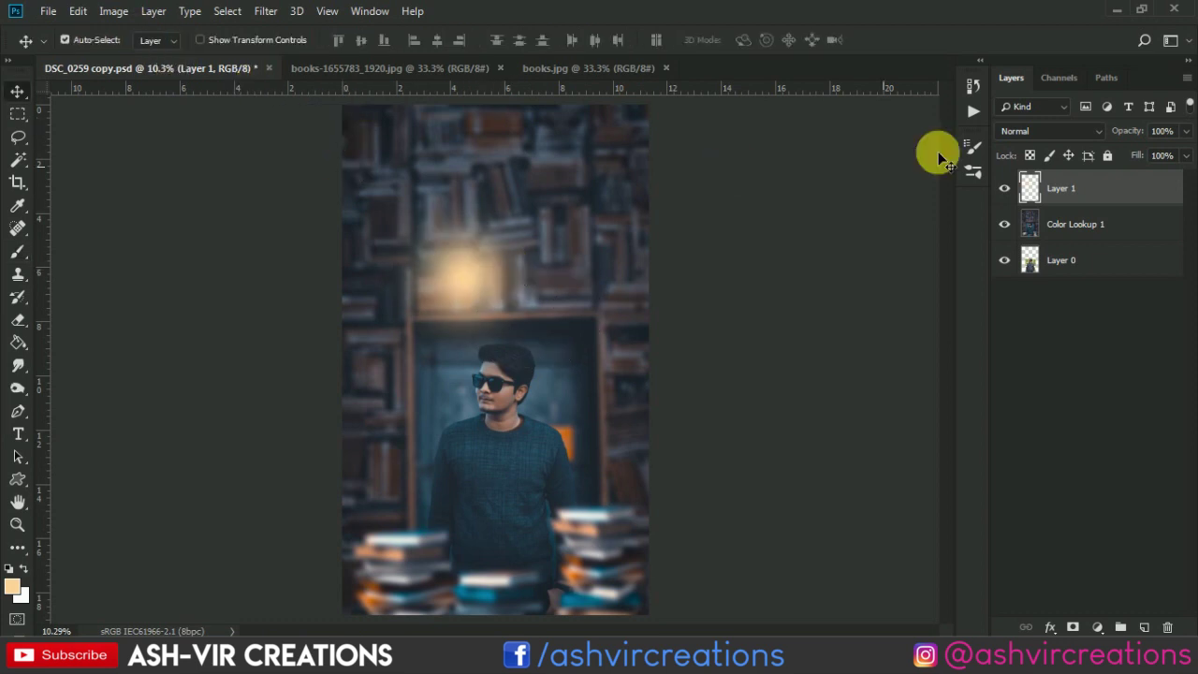
pyautogui.click(1018, 138)
pyautogui.click(1013, 272)
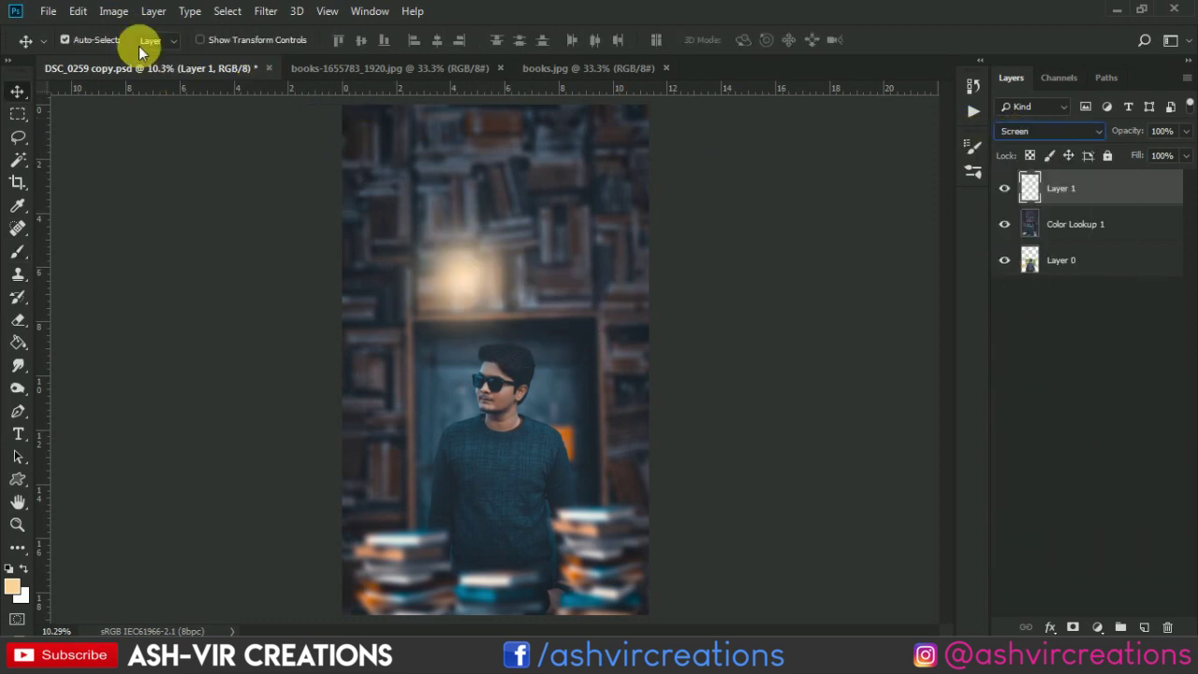
# - Free-transform the glow: enlarge it about 265% and stretch it tall down the left edge
pyautogui.click(77, 14)
pyautogui.click(178, 372)
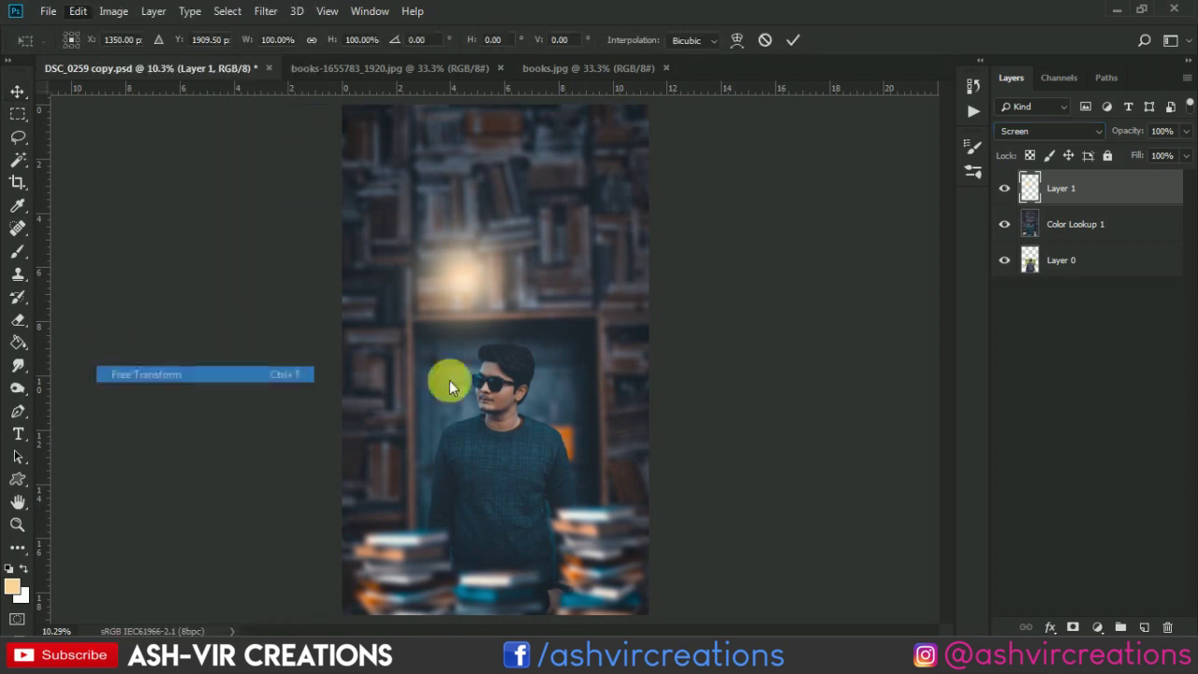
pyautogui.moveTo(542, 368); pyautogui.dragTo(615, 509)
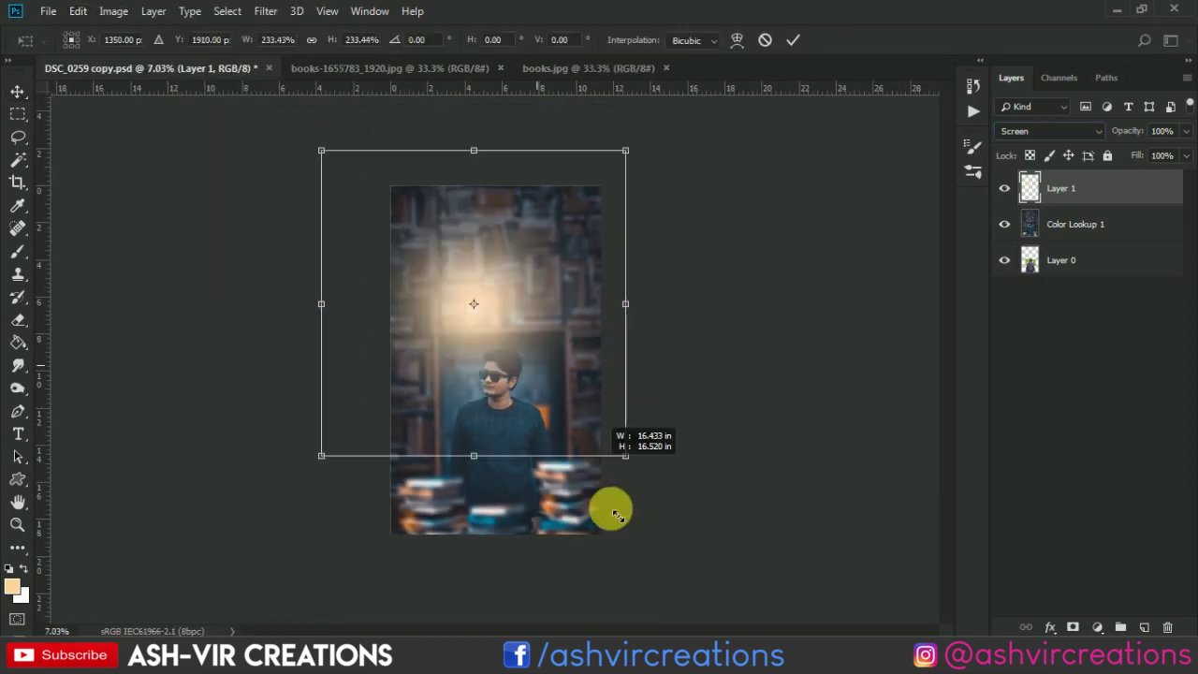
pyautogui.moveTo(553, 372); pyautogui.dragTo(453, 415)
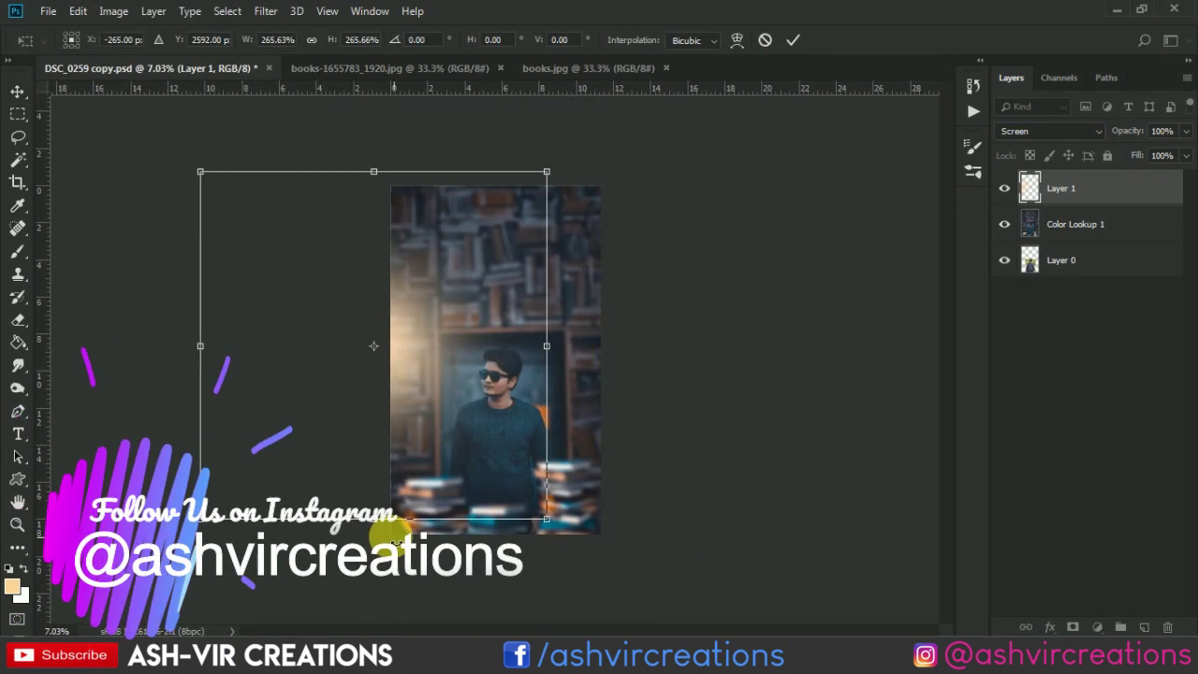
pyautogui.moveTo(382, 527); pyautogui.dragTo(380, 639)
pyautogui.moveTo(444, 443)
pyautogui.mouseDown()
pyautogui.moveTo(450, 457)
pyautogui.moveTo(432, 433)
pyautogui.mouseUp()
pyautogui.moveTo(359, 154); pyautogui.dragTo(359, 83)
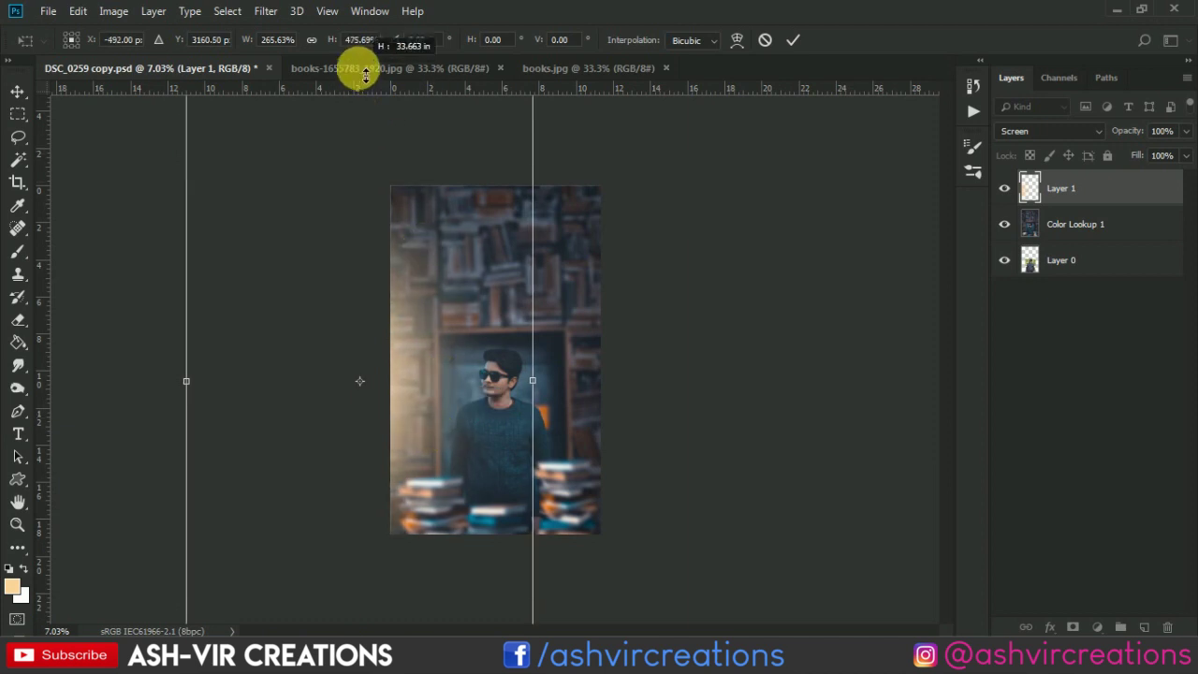
pyautogui.moveTo(548, 383); pyautogui.dragTo(553, 384)
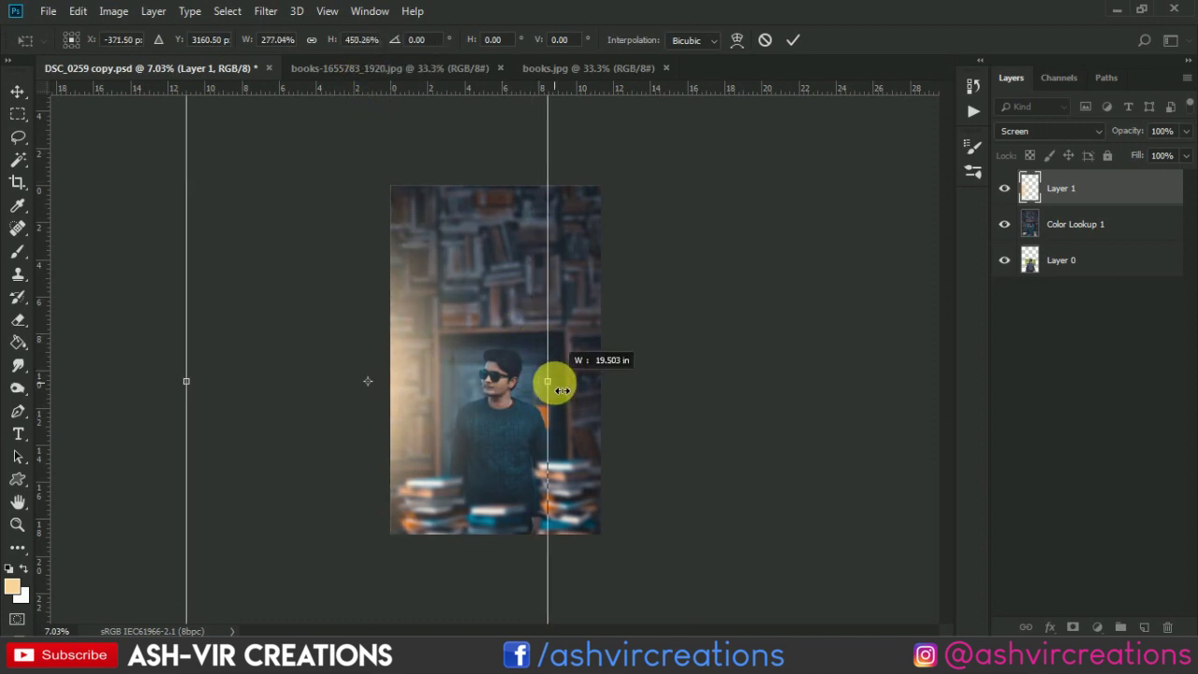
pyautogui.moveTo(456, 386)
pyautogui.mouseDown()
pyautogui.moveTo(469, 395)
pyautogui.moveTo(459, 391)
pyautogui.mouseUp()
pyautogui.press('Return')
# - Re-transform the glow to widen and nudge it slightly, then hide it to compare
pyautogui.scroll(1, 440, 379)
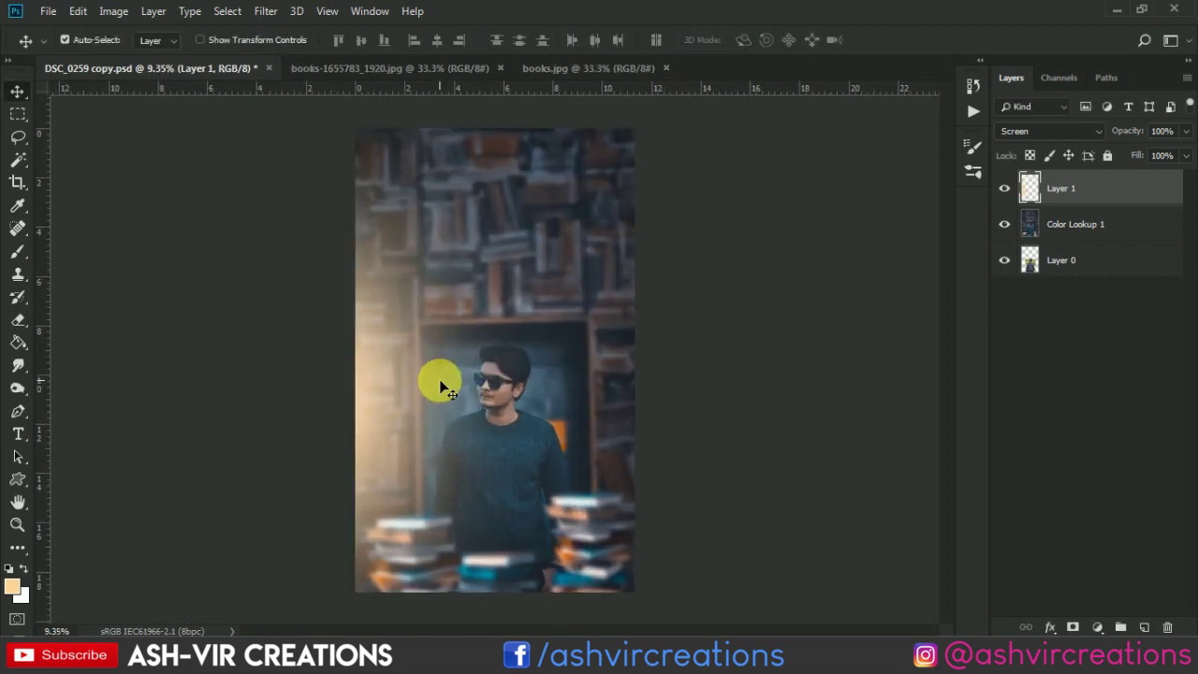
pyautogui.scroll(2, 440, 380)
pyautogui.scroll(-2, 440, 379)
pyautogui.scroll(-1, 440, 379)
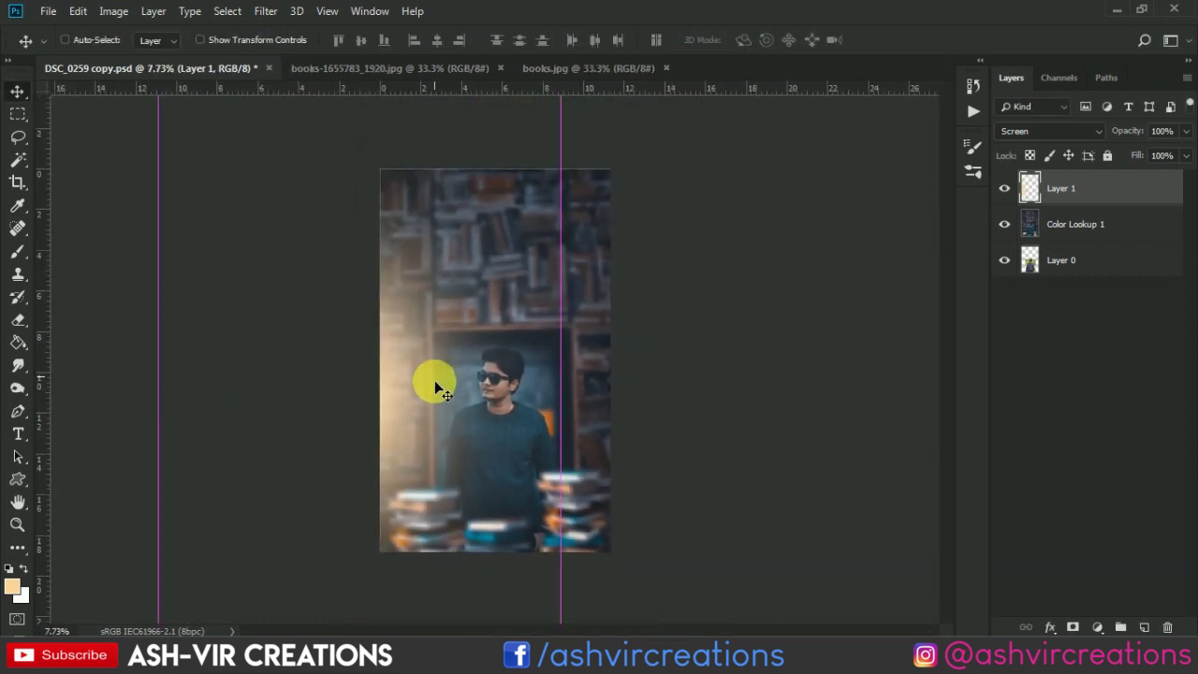
pyautogui.hotkey('ctrl', 't')
pyautogui.moveTo(560, 390); pyautogui.dragTo(585, 390)
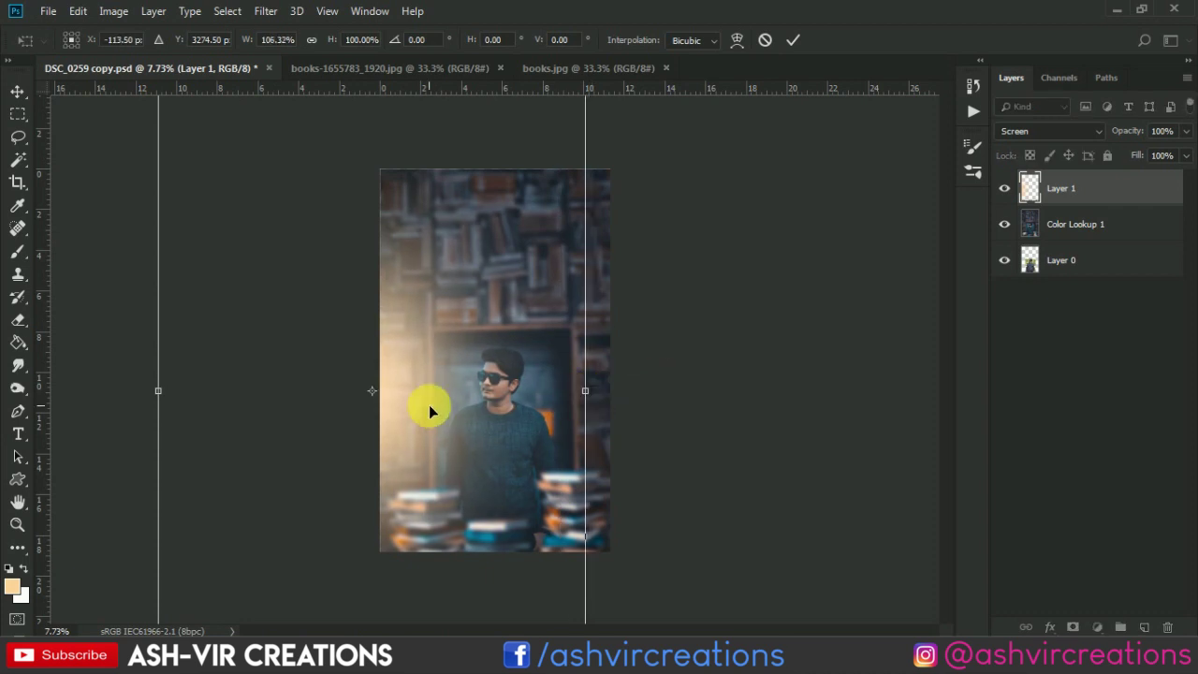
pyautogui.moveTo(414, 405); pyautogui.dragTo(412, 410)
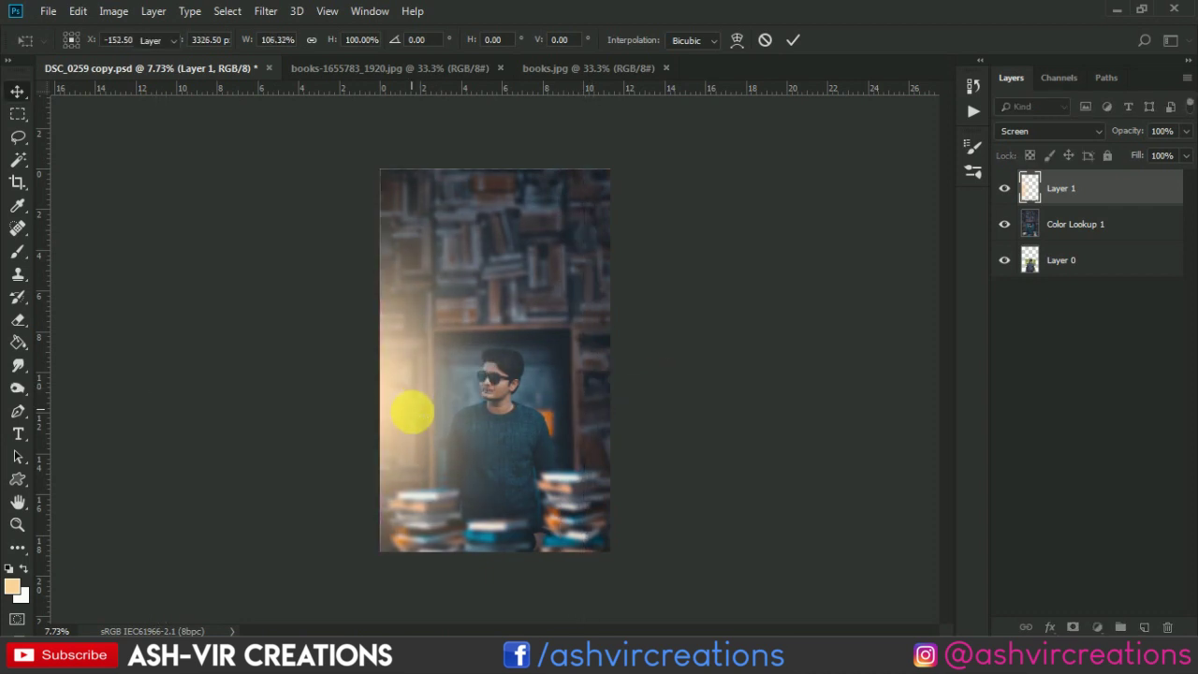
pyautogui.press('Return')
pyautogui.scroll(3, 413, 413)
pyautogui.scroll(-3, 413, 413)
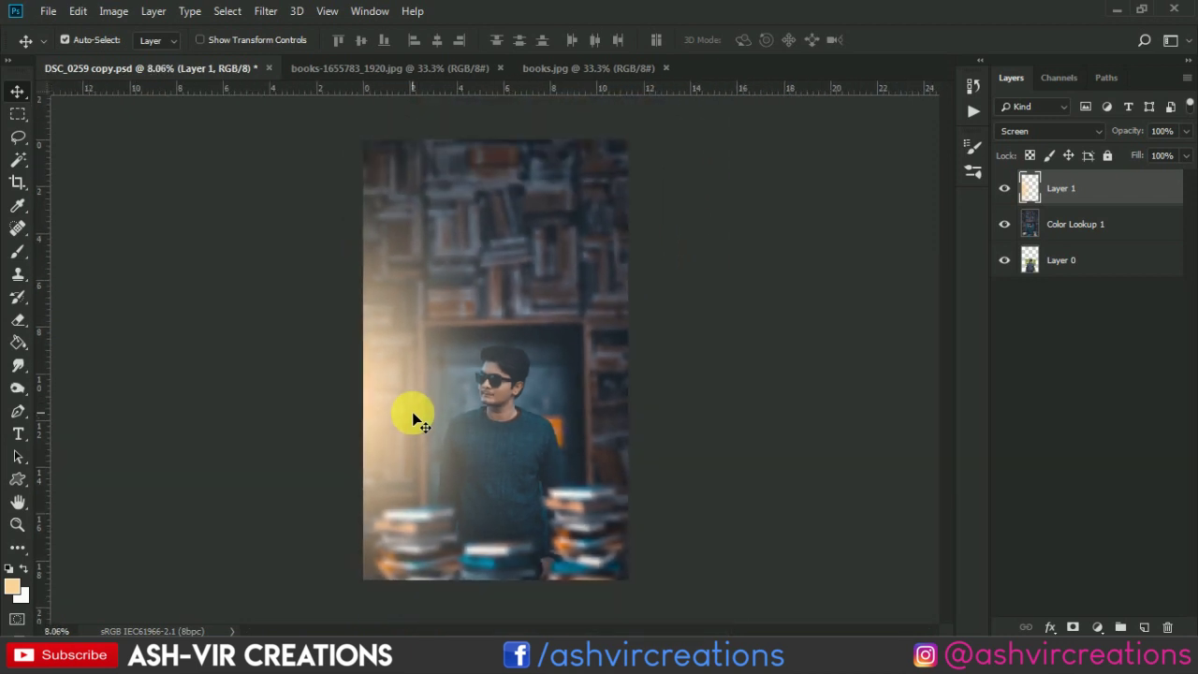
pyautogui.click(1010, 189)
# - Merge the glow Layer 1 with Color Lookup 1, then toggle the merged layer to check
pyautogui.click(1009, 189)
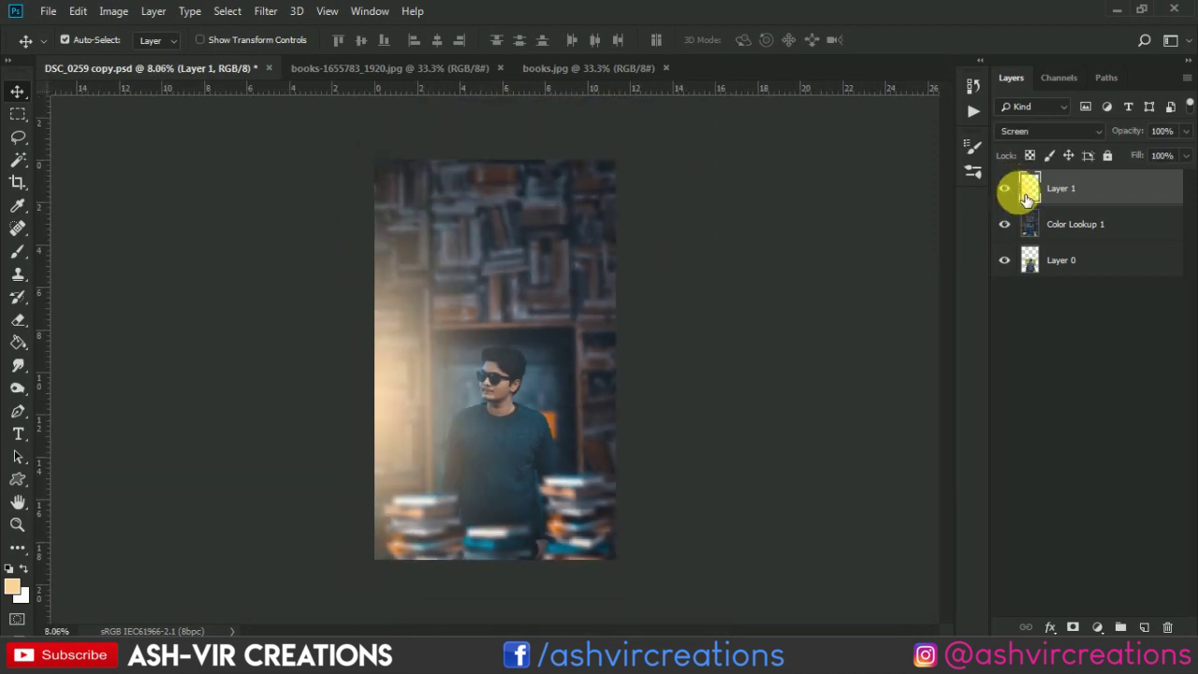
pyautogui.keyDown('shift'); pyautogui.click(1054, 232); pyautogui.keyUp('shift')
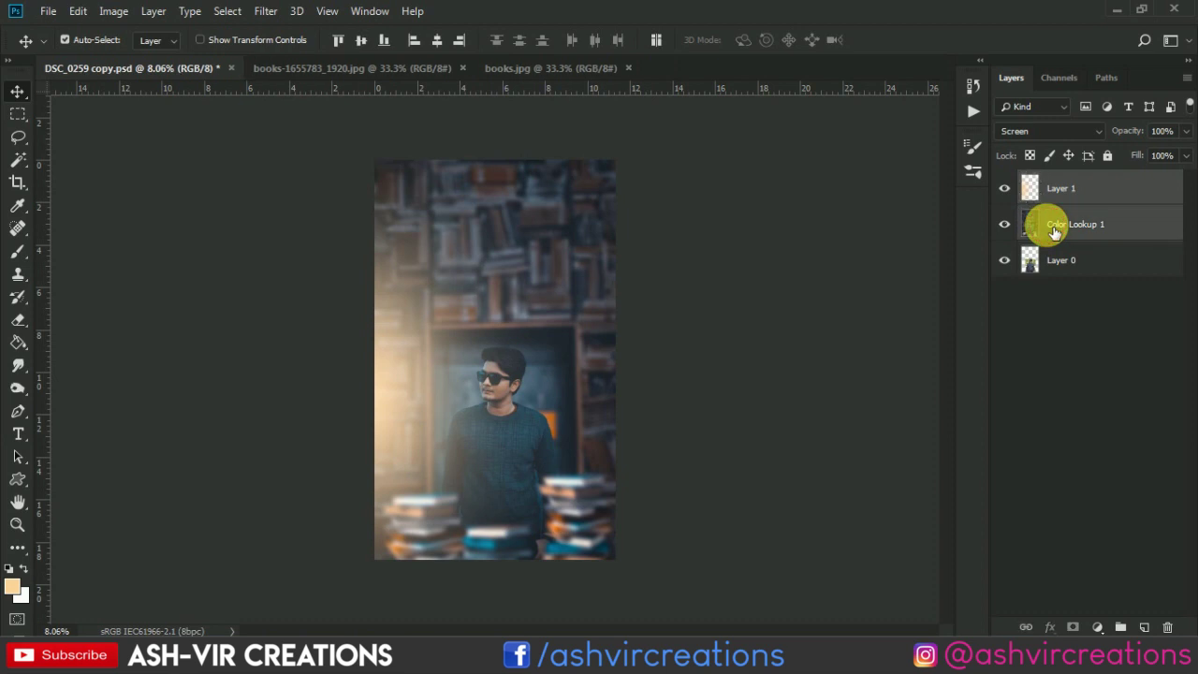
pyautogui.rightClick(1054, 232)
pyautogui.click(897, 487)
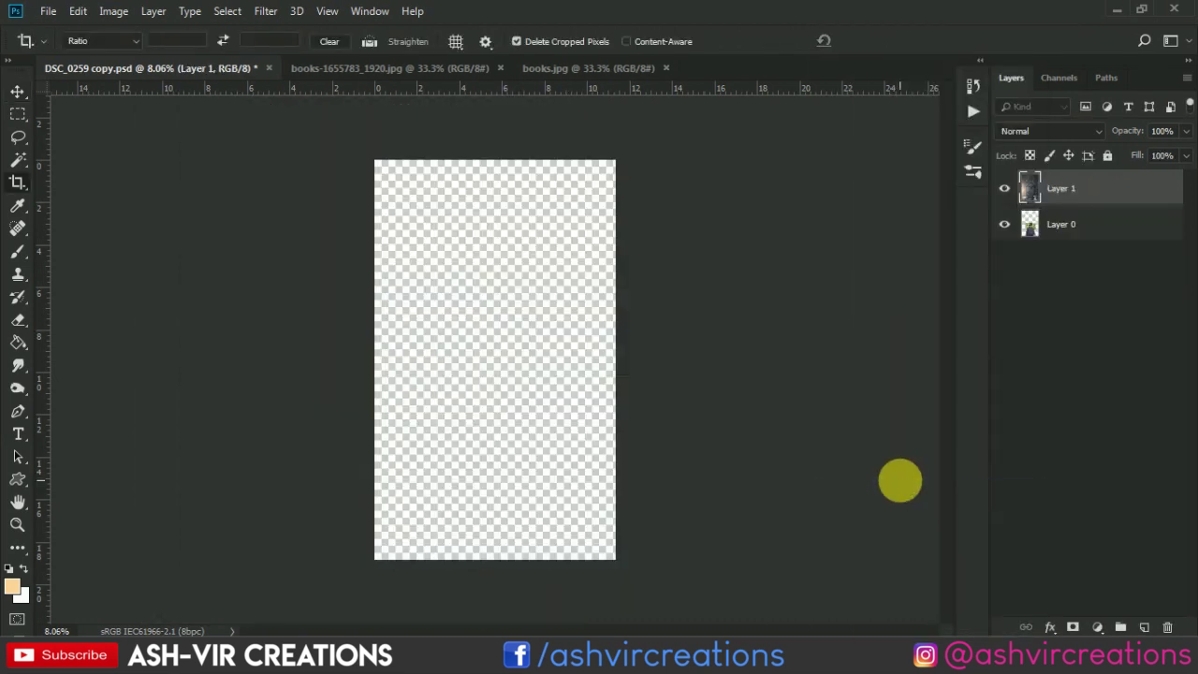
pyautogui.press('v')
pyautogui.click(1005, 189)
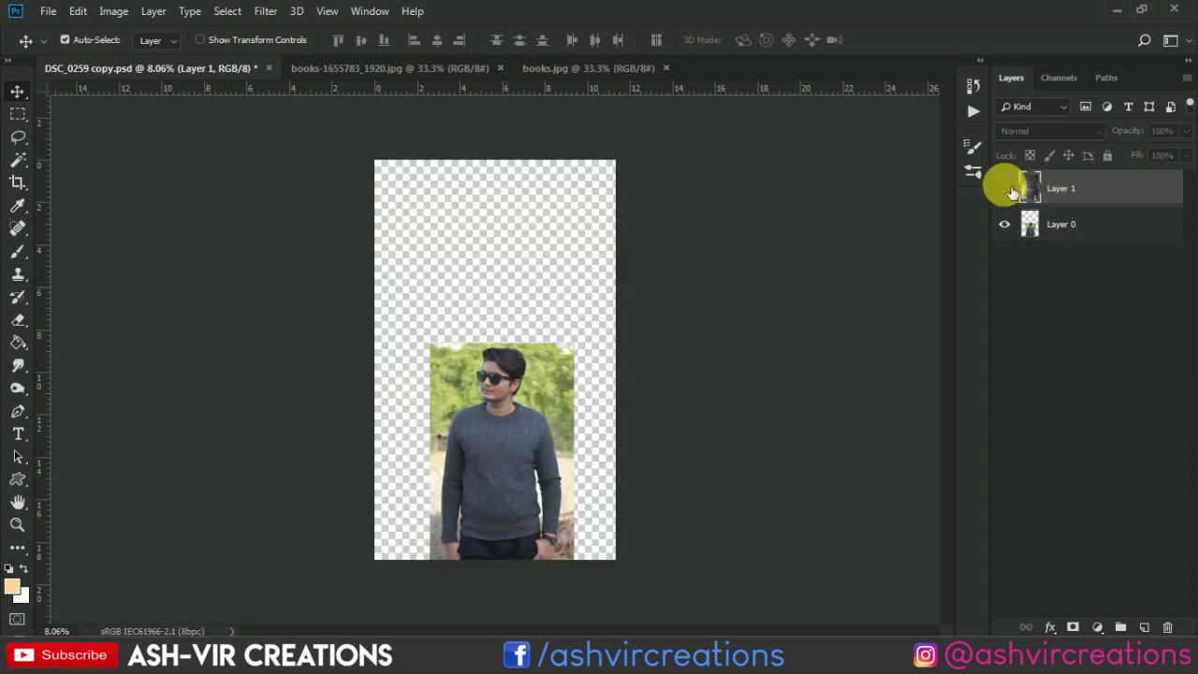
pyautogui.click(1006, 188)
pyautogui.scroll(1, 680, 372)
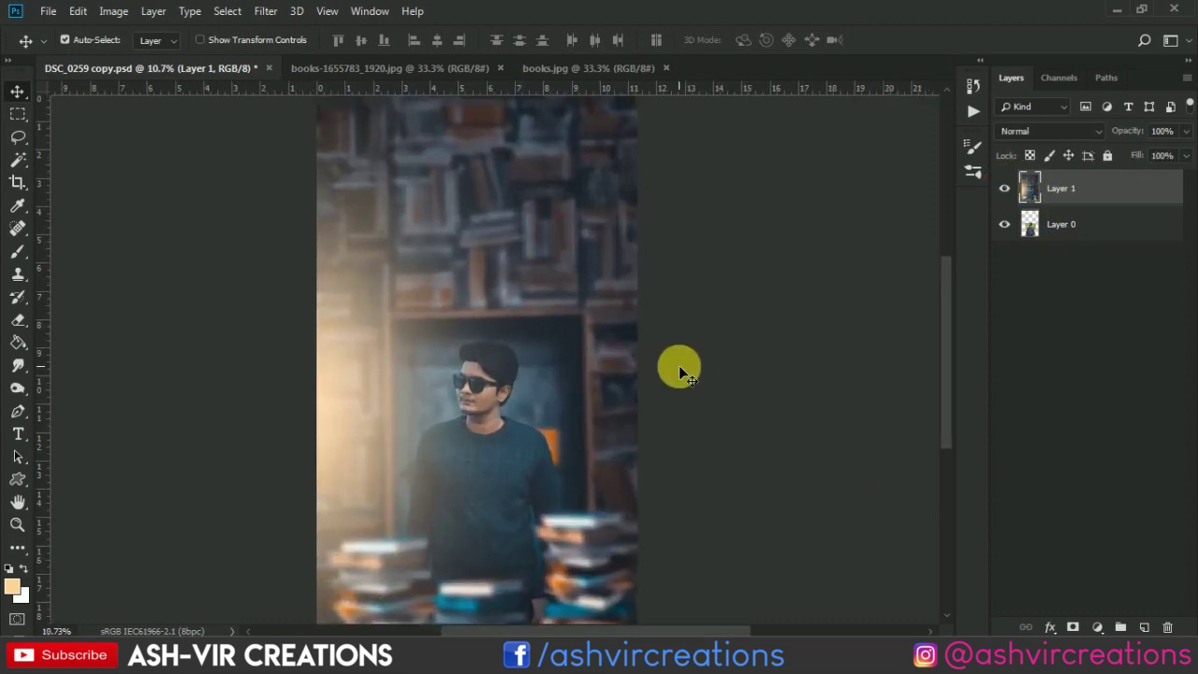
pyautogui.scroll(-1, 680, 371)
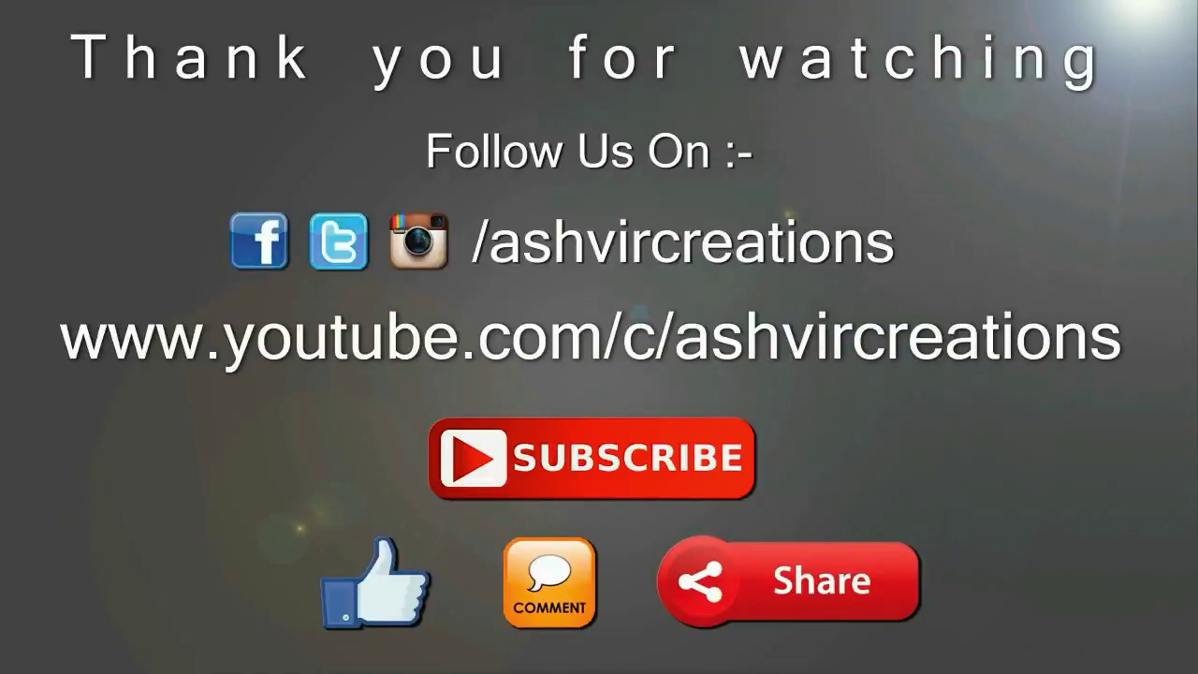